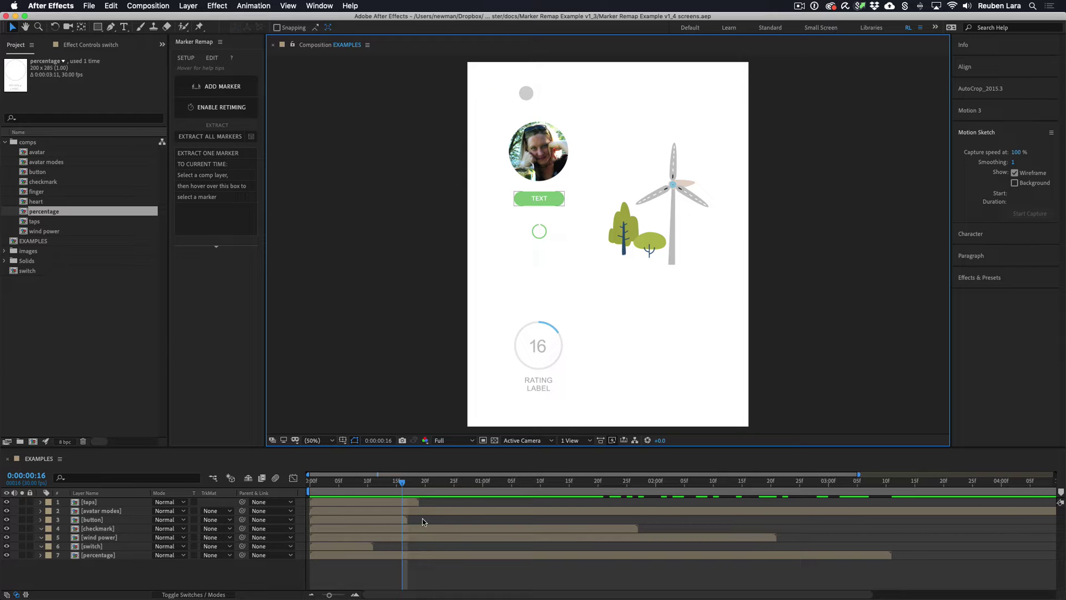
# Preview the EXAMPLES composition from its first frame, and return to its opening frames
pyautogui.moveTo(401, 482); pyautogui.dragTo(316, 484)
pyautogui.press('space')
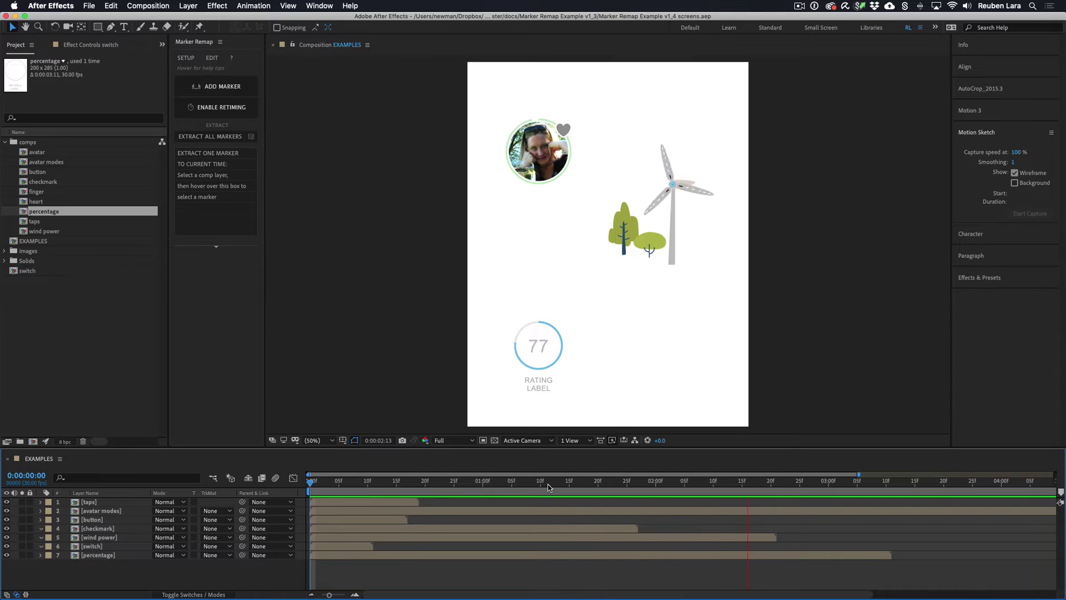
pyautogui.moveTo(548, 487); pyautogui.dragTo(357, 488)
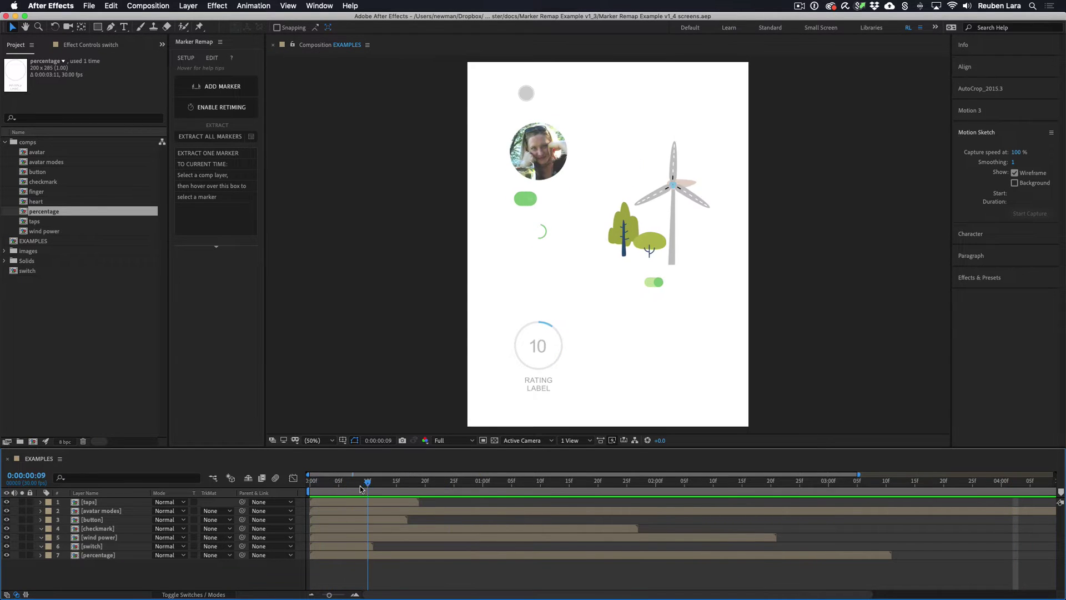
# Examine the taps layer and the avatar modes layer, moving the current time to 0:00:00:16
pyautogui.click(111, 502)
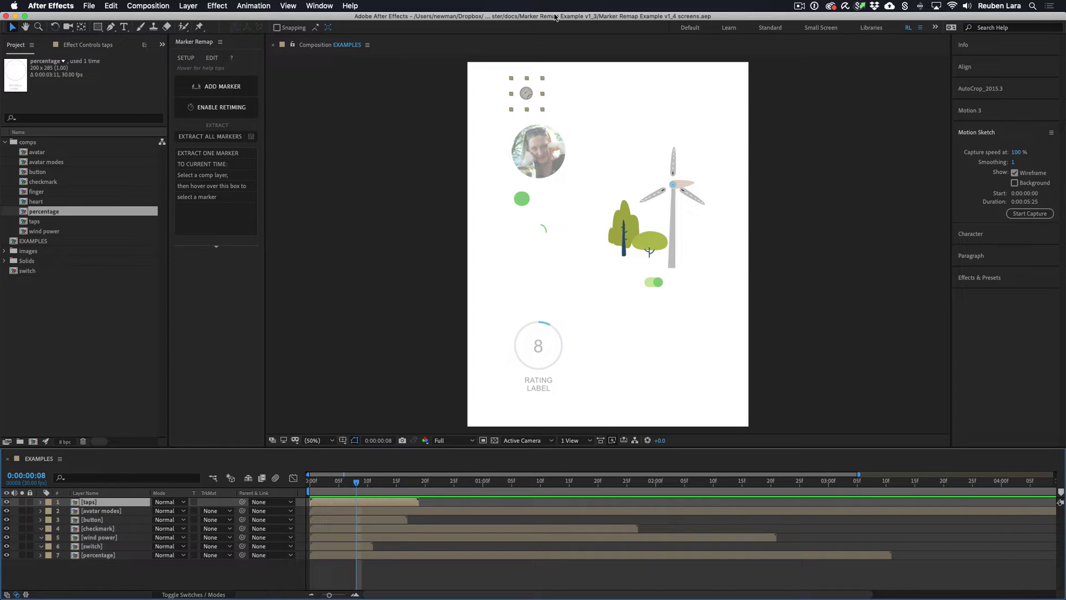
pyautogui.click(371, 134)
pyautogui.moveTo(352, 482); pyautogui.dragTo(404, 491)
pyautogui.click(130, 510)
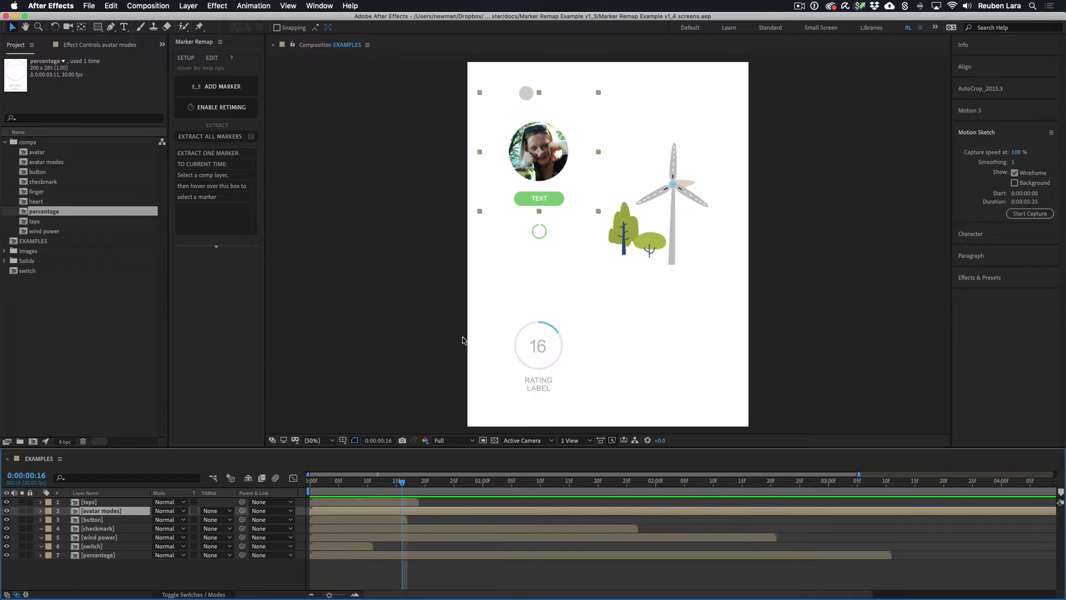
# Inspect the button layer's Master Properties at 0:00:00:14, and collapse the layer again
pyautogui.moveTo(390, 494)
pyautogui.mouseDown()
pyautogui.moveTo(321, 489)
pyautogui.moveTo(999, 484)
pyautogui.moveTo(322, 483)
pyautogui.moveTo(413, 487)
pyautogui.moveTo(391, 483)
pyautogui.mouseUp()
pyautogui.click(136, 521)
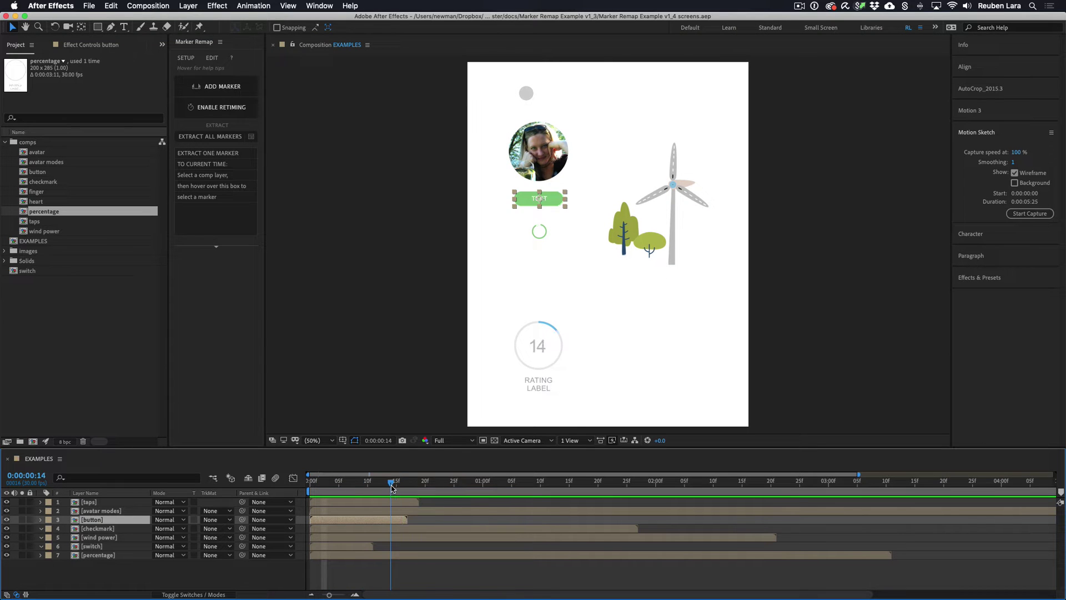
pyautogui.click(41, 519)
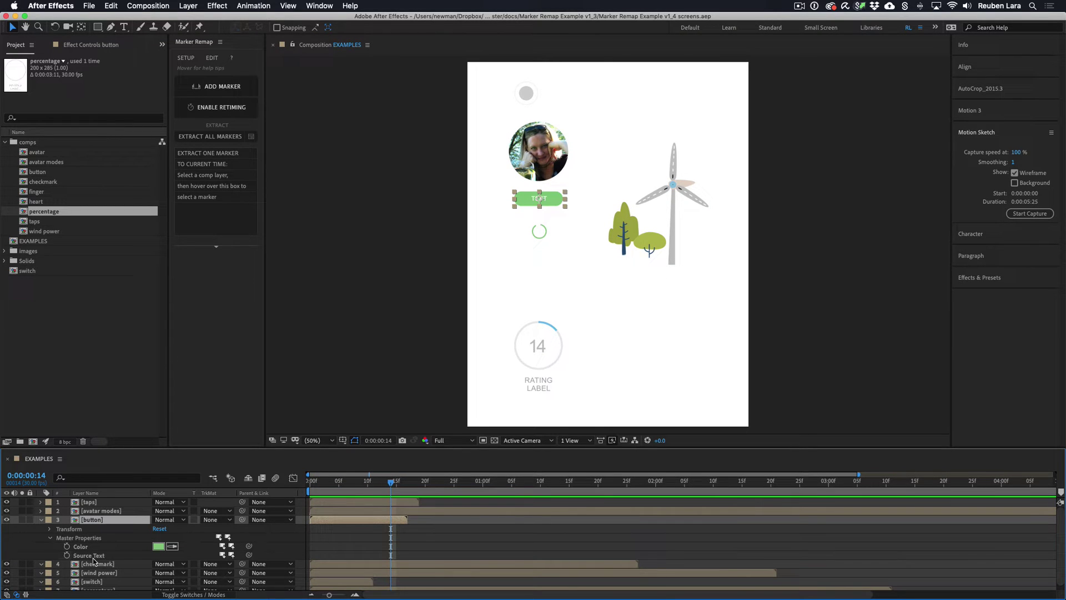
pyautogui.click(41, 519)
# Examine the checkmark layer's animation at 0:00:01:05 and clear the selection
pyautogui.moveTo(388, 484); pyautogui.dragTo(512, 491)
pyautogui.click(99, 528)
pyautogui.click(407, 368)
# Review the wind power, switch and percentage layers in turn, moving the current time to 0:00:01:14
pyautogui.click(96, 539)
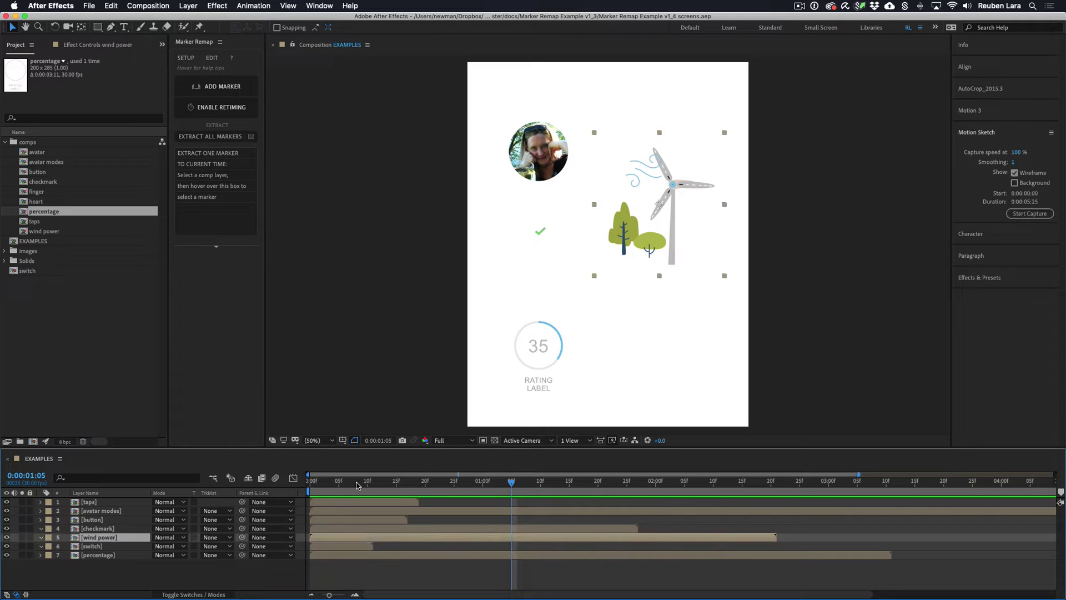
pyautogui.moveTo(420, 482); pyautogui.dragTo(561, 520)
pyautogui.click(118, 546)
pyautogui.press('super+Down')
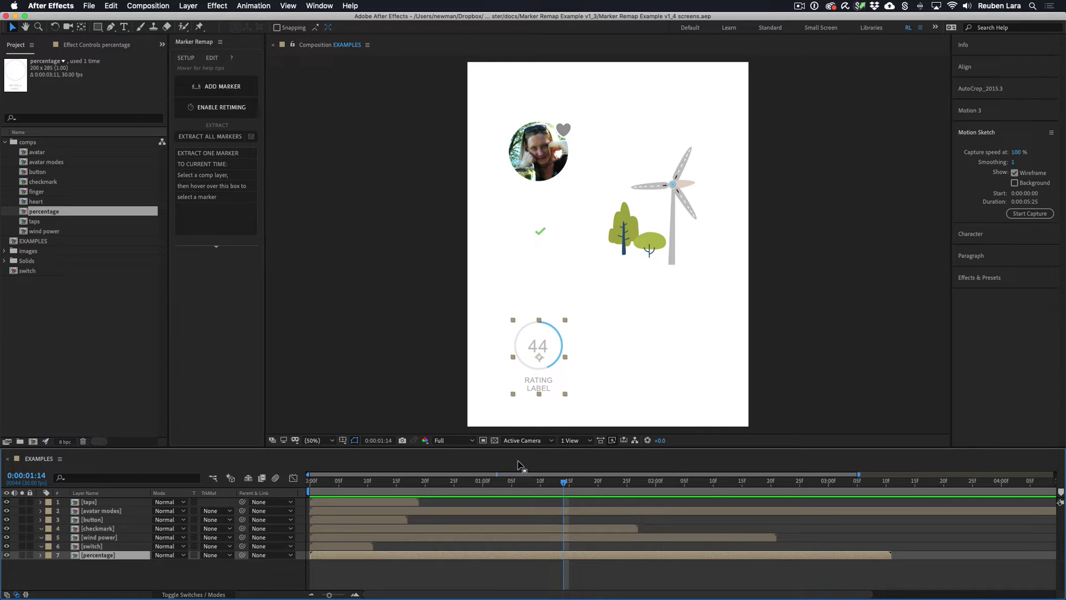
# Open the switch precomp from the EXAMPLES composition and preview its toggle animation
pyautogui.click(346, 370)
pyautogui.click(104, 530)
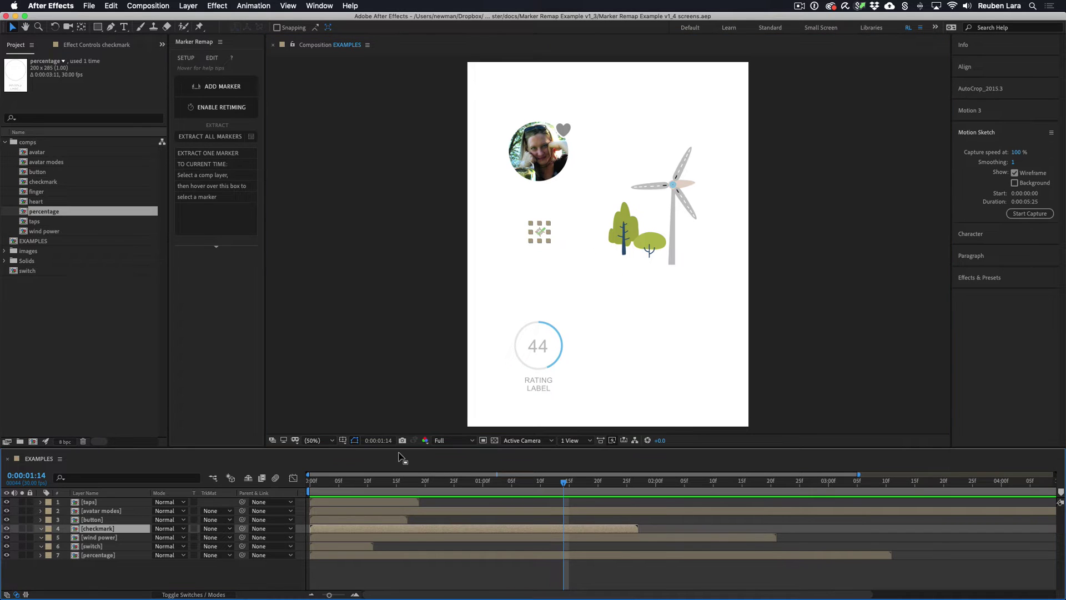
pyautogui.click(95, 546)
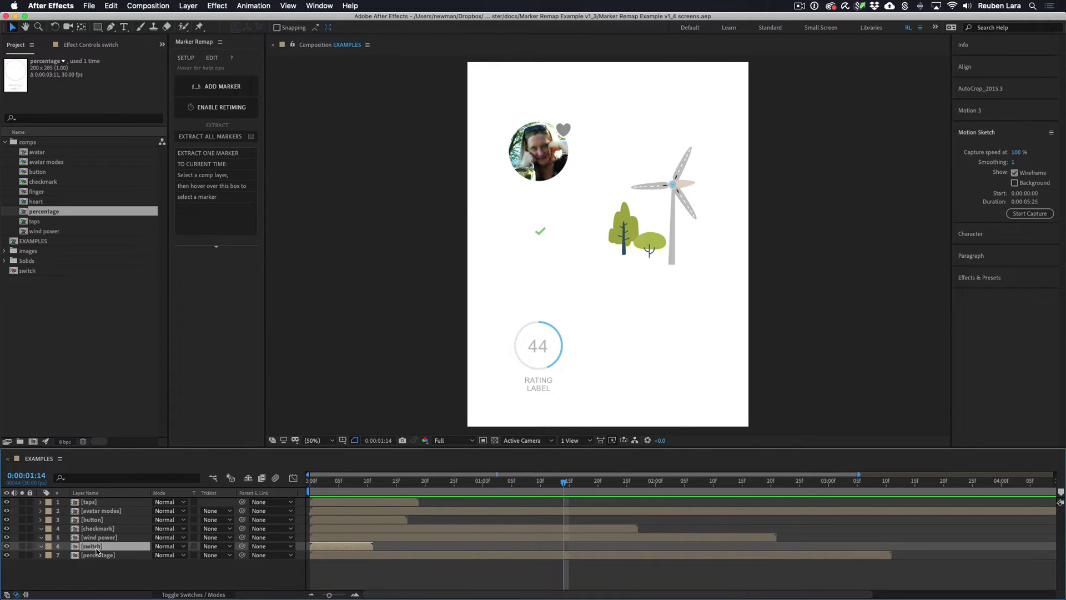
pyautogui.doubleClick(95, 546)
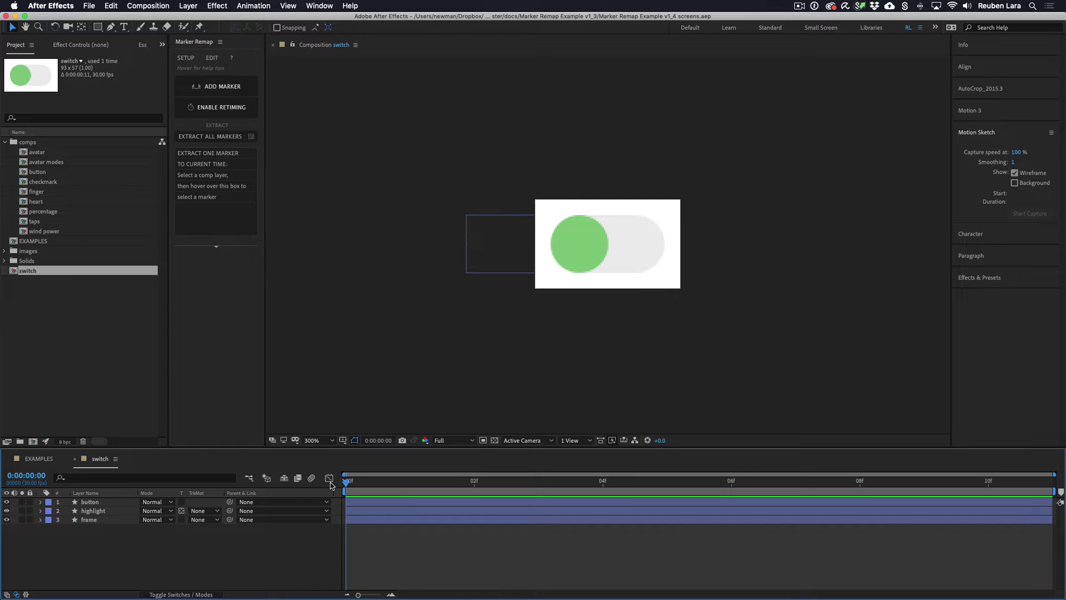
pyautogui.press('space')
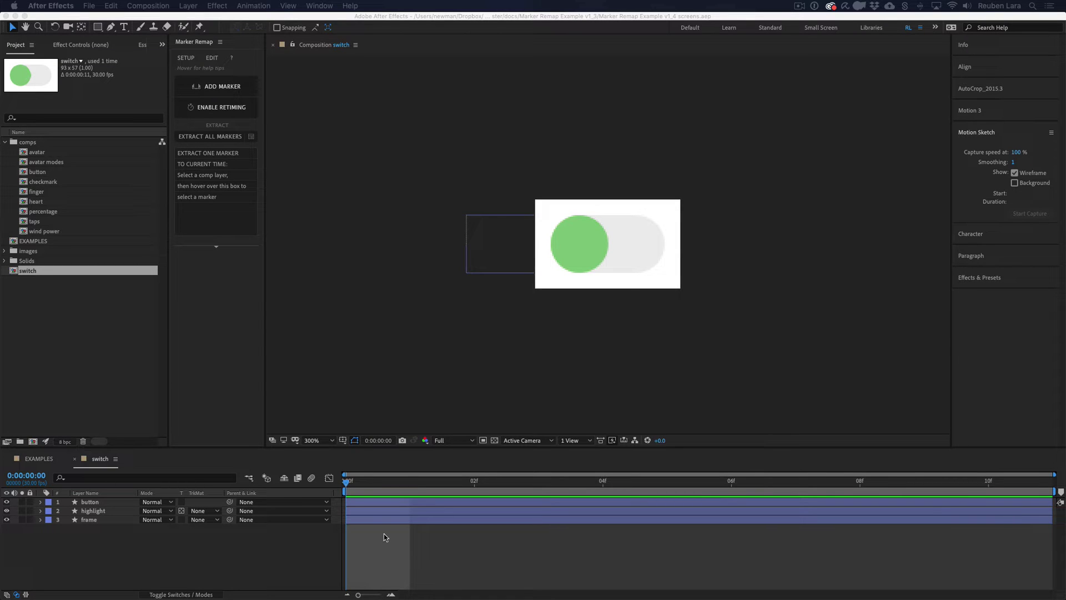
pyautogui.click(352, 480)
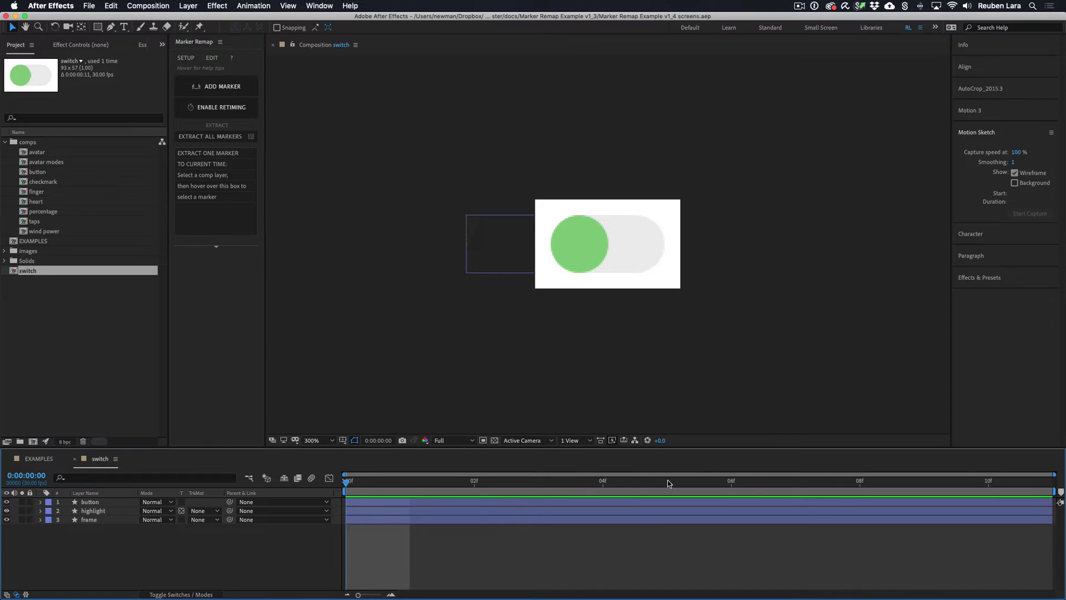
pyautogui.moveTo(352, 480); pyautogui.dragTo(395, 491)
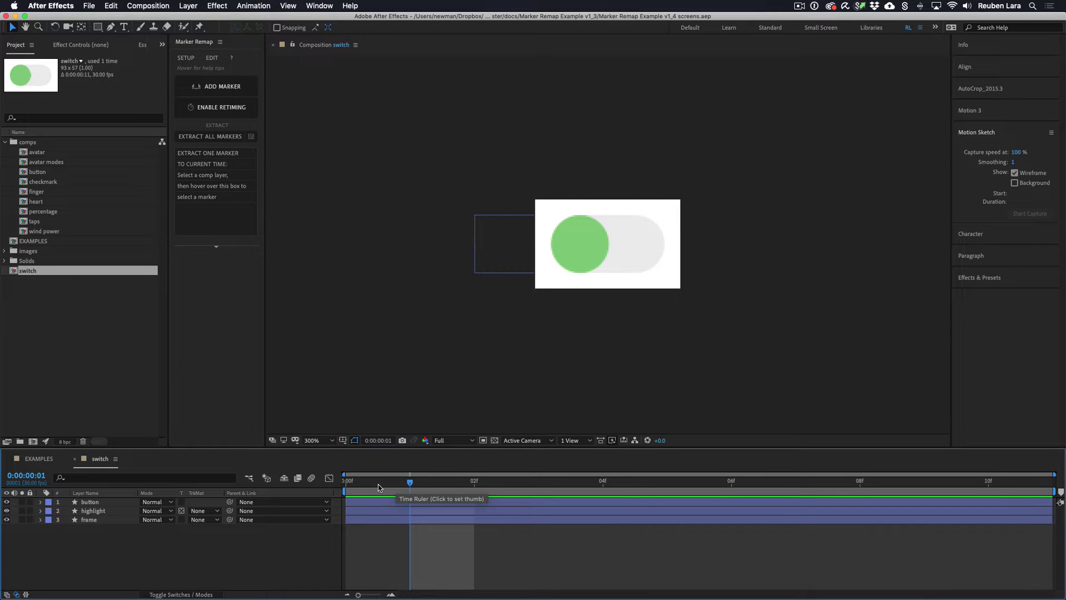
# Add a composition marker at the start of the switch comp and stretch its duration to 0:00:00:10
pyautogui.click(383, 501)
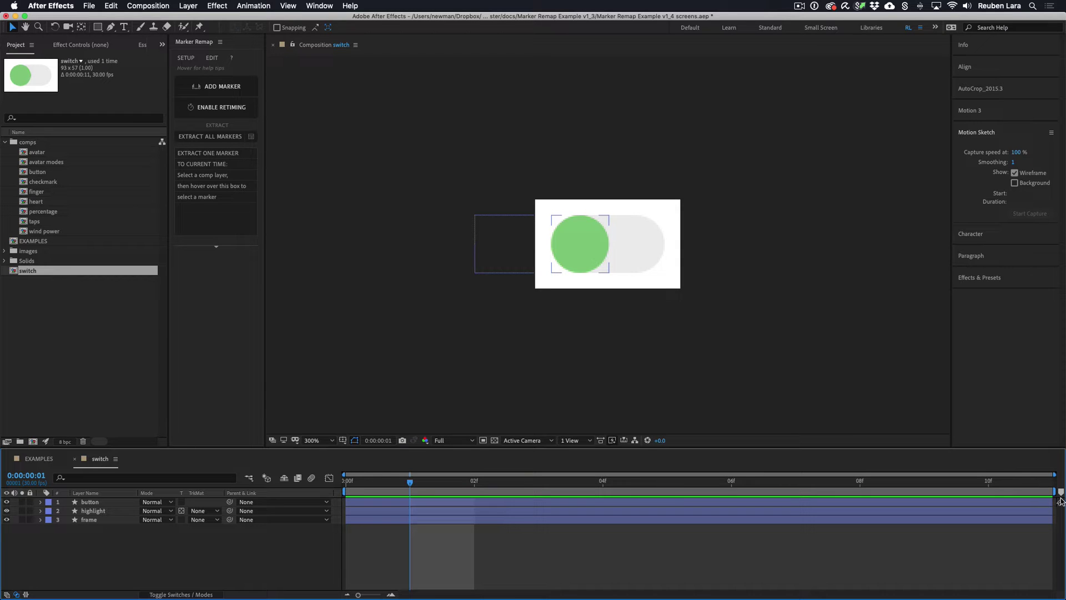
pyautogui.click(1060, 498)
pyautogui.moveTo(1060, 491); pyautogui.dragTo(359, 498)
pyautogui.click(355, 496)
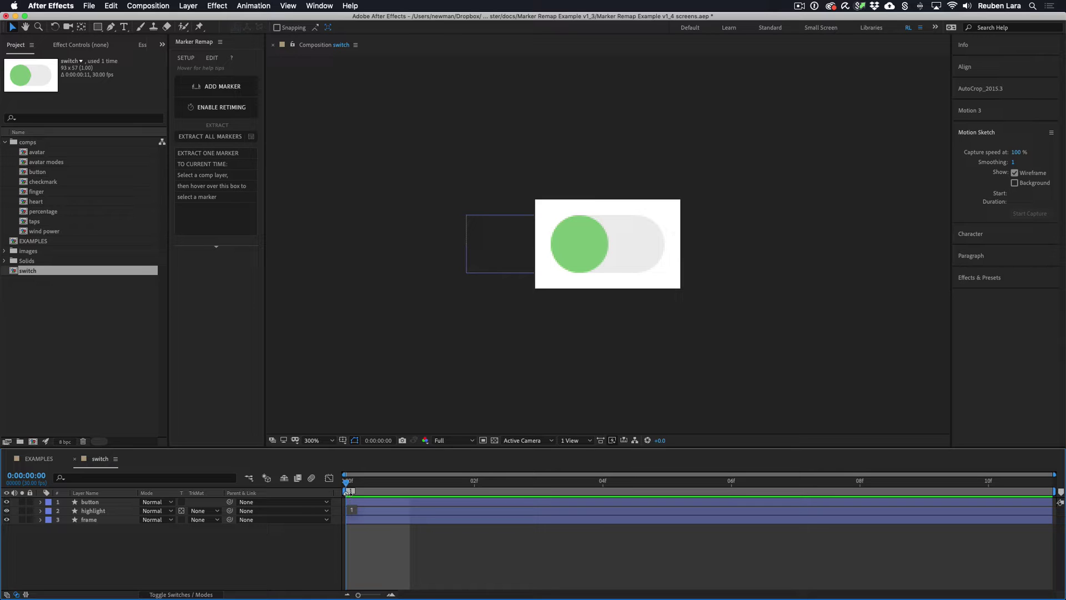
pyautogui.moveTo(349, 491)
pyautogui.mouseDown()
pyautogui.moveTo(697, 500)
pyautogui.moveTo(673, 497)
pyautogui.moveTo(671, 507)
pyautogui.moveTo(678, 497)
pyautogui.moveTo(967, 494)
pyautogui.moveTo(985, 503)
pyautogui.mouseUp()
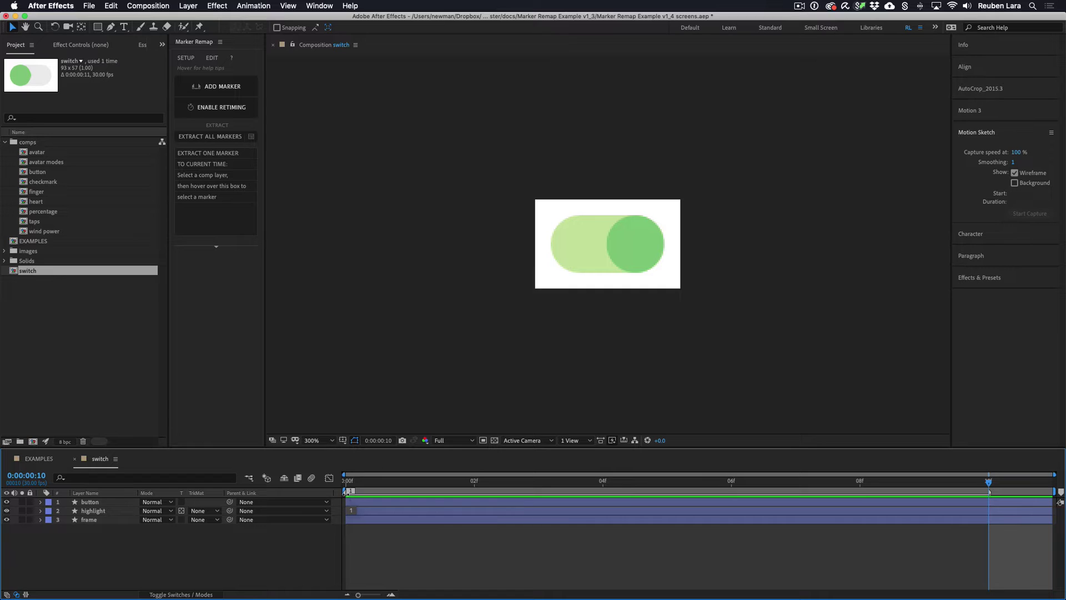
# Set the comment of the switch comp's composition marker to "in"
pyautogui.doubleClick(348, 492)
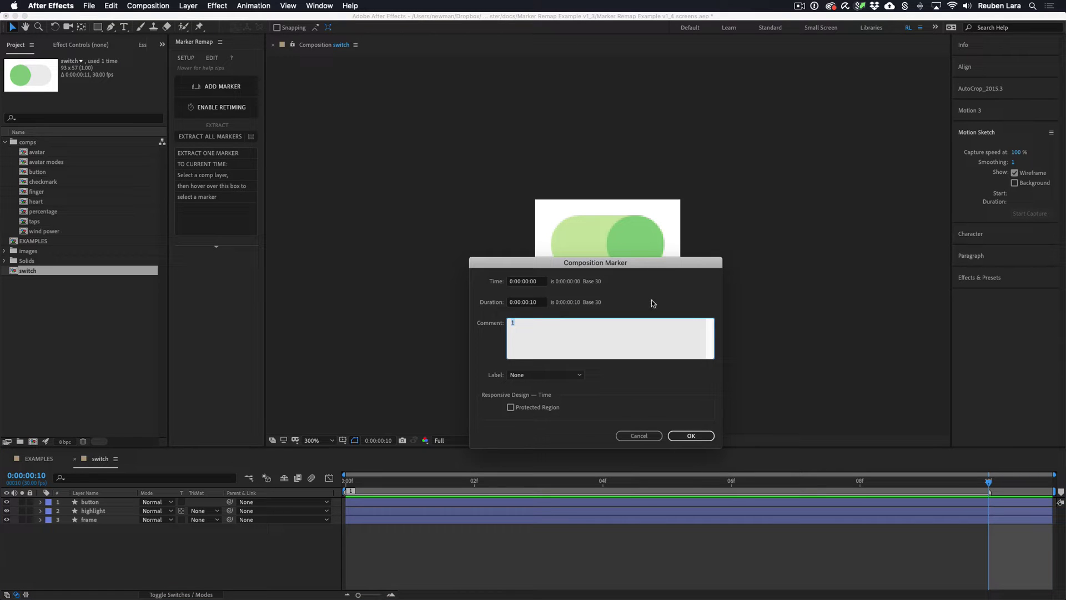
pyautogui.write('in')
pyautogui.click(691, 434)
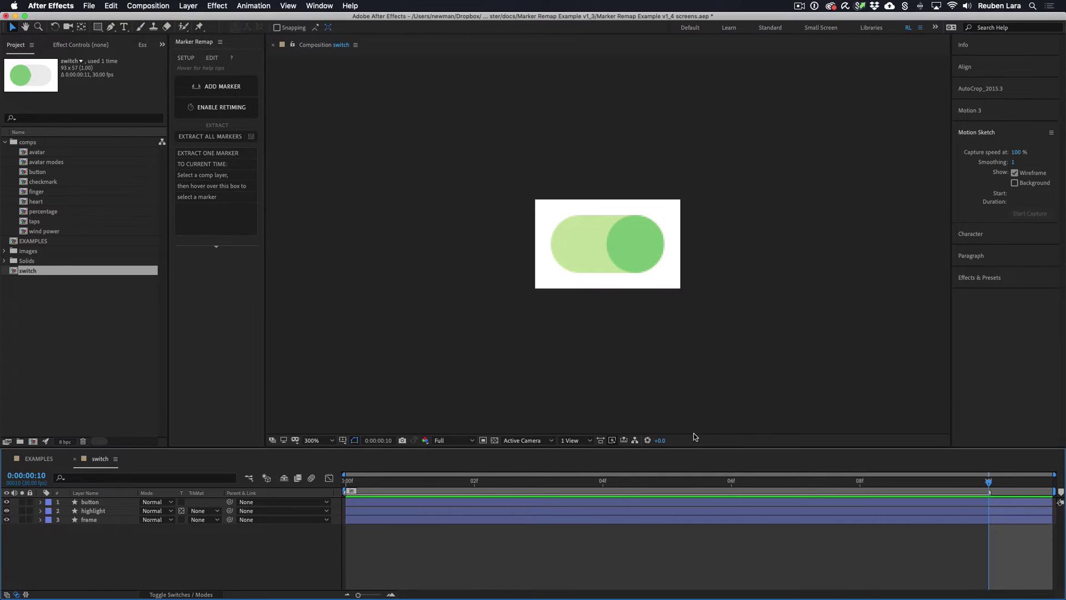
# Return to the EXAMPLES composition, enable Marker Remap retiming on the switch layer, and collapse the layer at 0:00:00:00
pyautogui.click(50, 459)
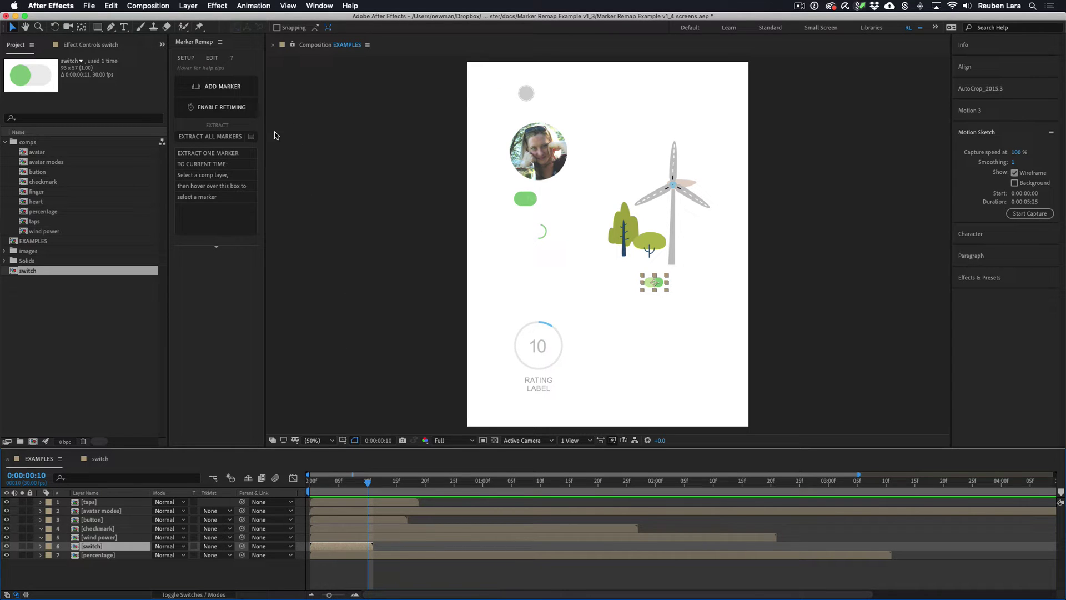
pyautogui.click(207, 110)
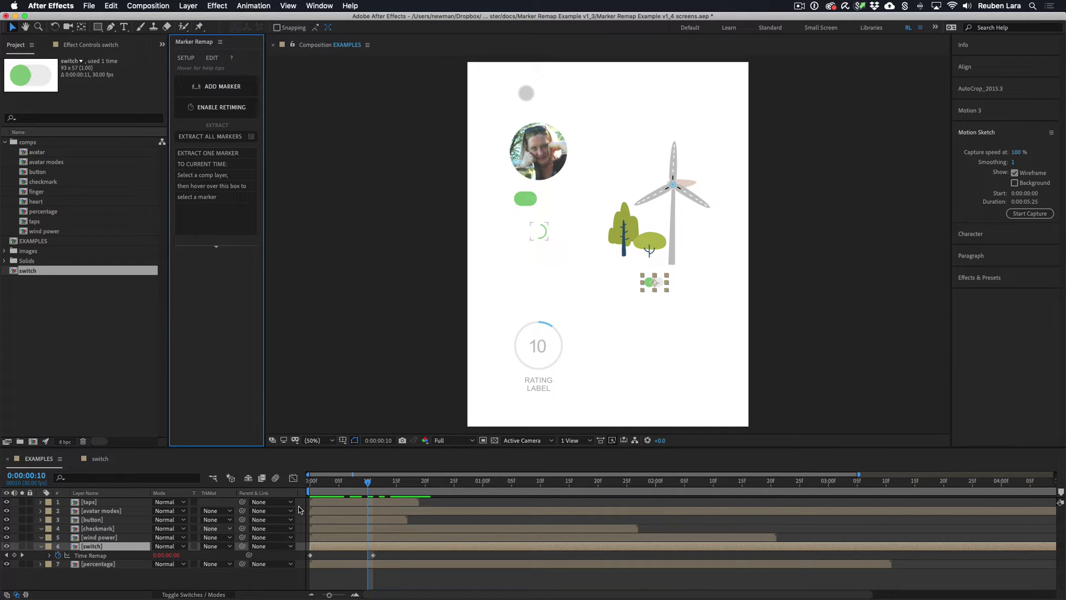
pyautogui.moveTo(319, 481)
pyautogui.mouseDown()
pyautogui.moveTo(302, 480)
pyautogui.moveTo(386, 485)
pyautogui.moveTo(303, 487)
pyautogui.mouseUp()
pyautogui.click(41, 546)
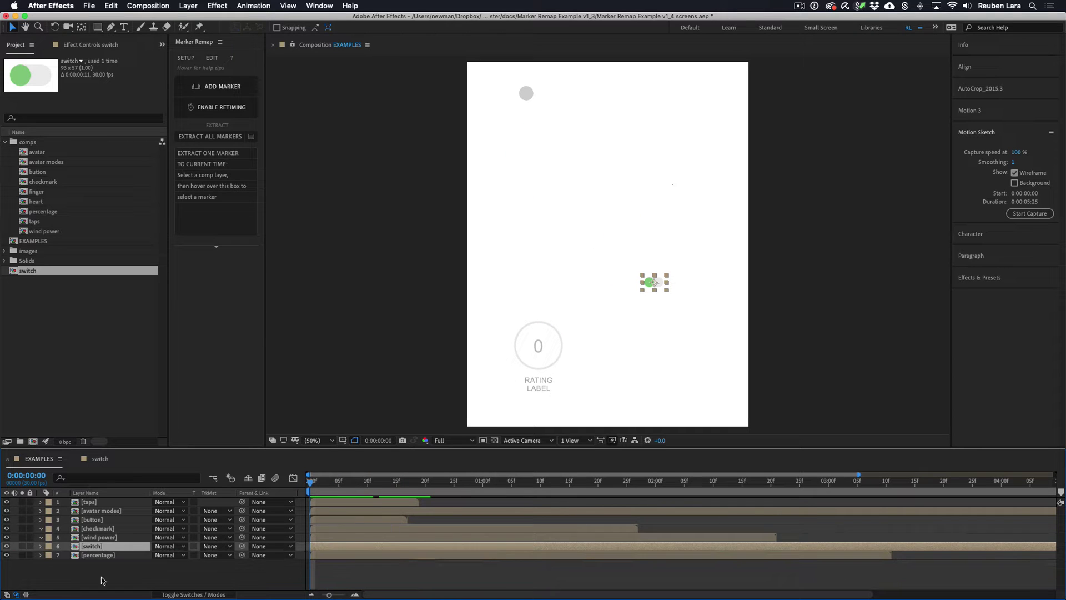
pyautogui.click(143, 582)
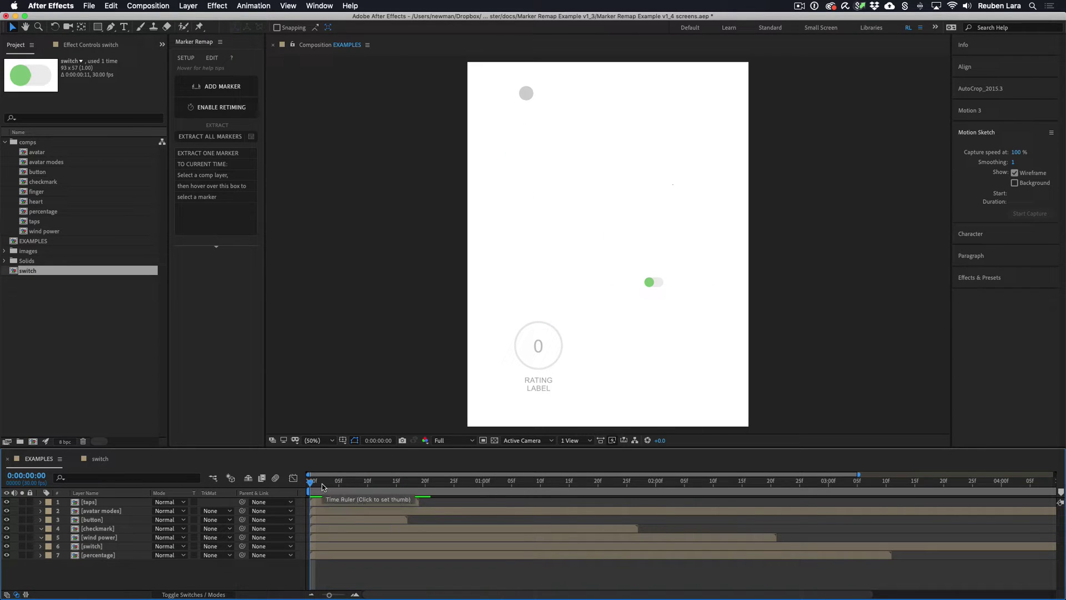
# Add a layer marker to the switch layer at 0:00:00:00 and stretch its duration to 15 frames
pyautogui.press('6')
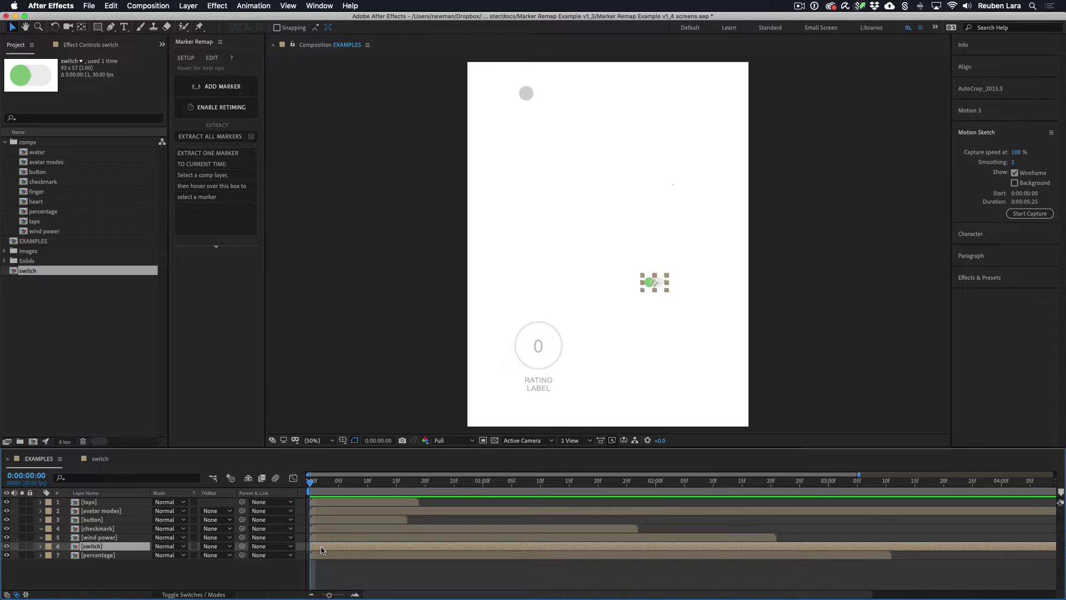
pyautogui.rightClick(322, 550)
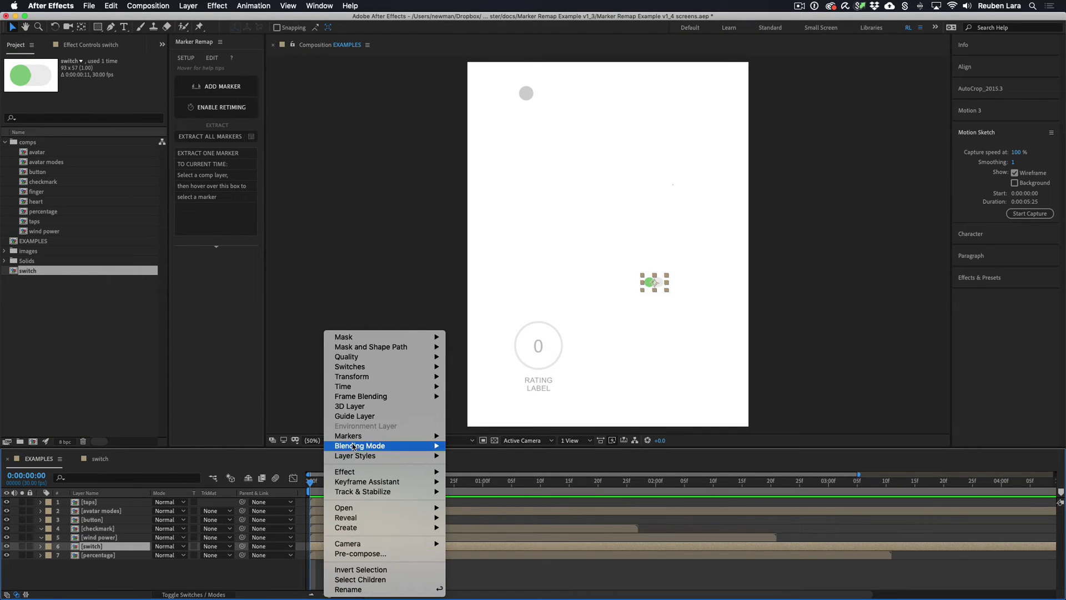
pyautogui.moveTo(356, 439)
pyautogui.click(497, 436)
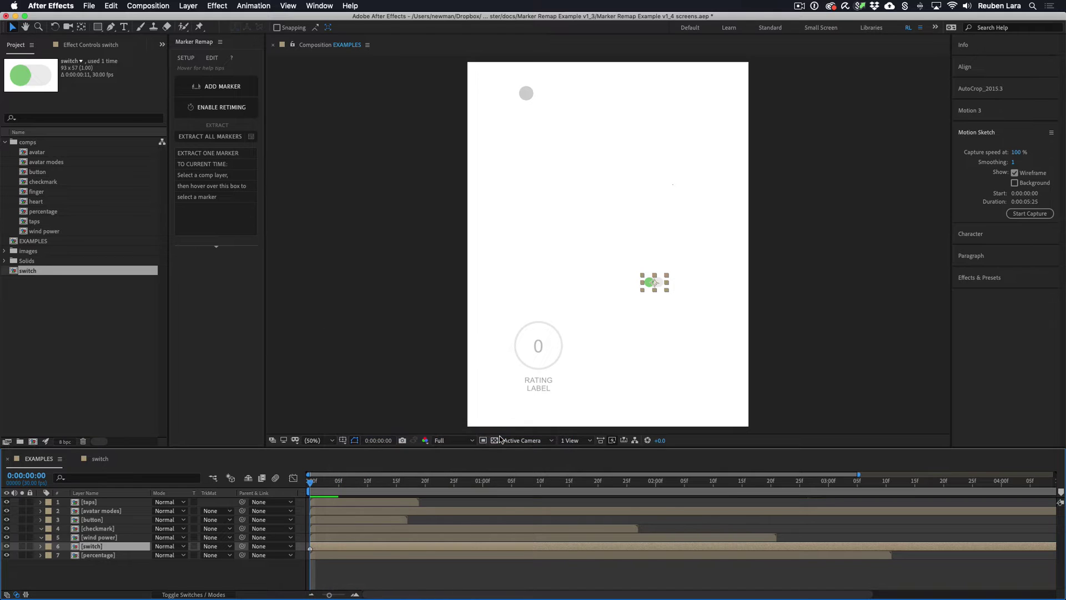
pyautogui.moveTo(310, 549); pyautogui.dragTo(397, 550)
# Set the comment of the switch layer's marker to "in"
pyautogui.doubleClick(306, 549)
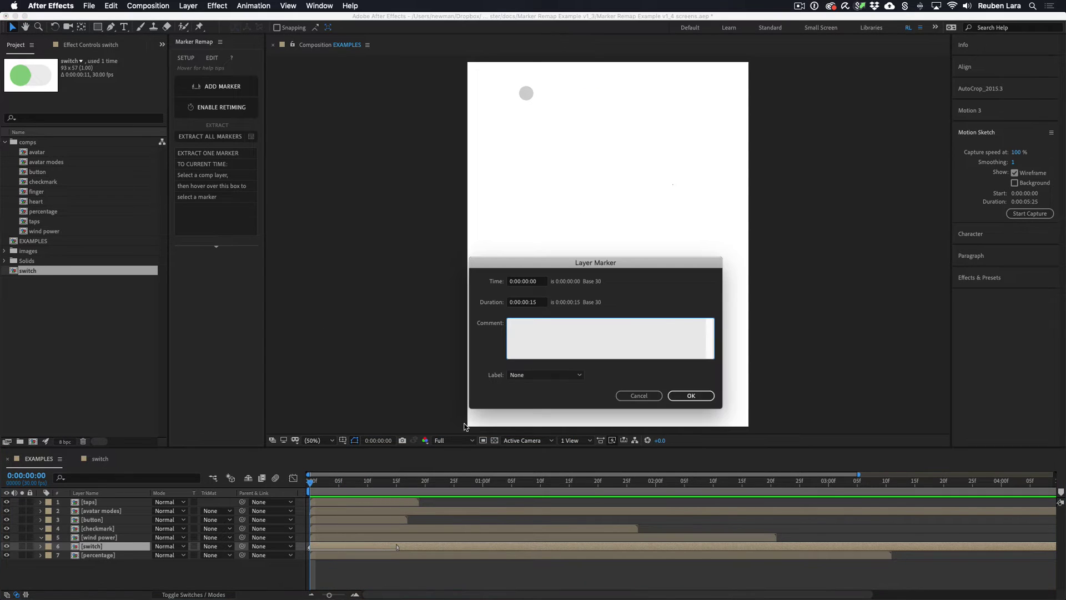
pyautogui.write('in')
pyautogui.click(692, 395)
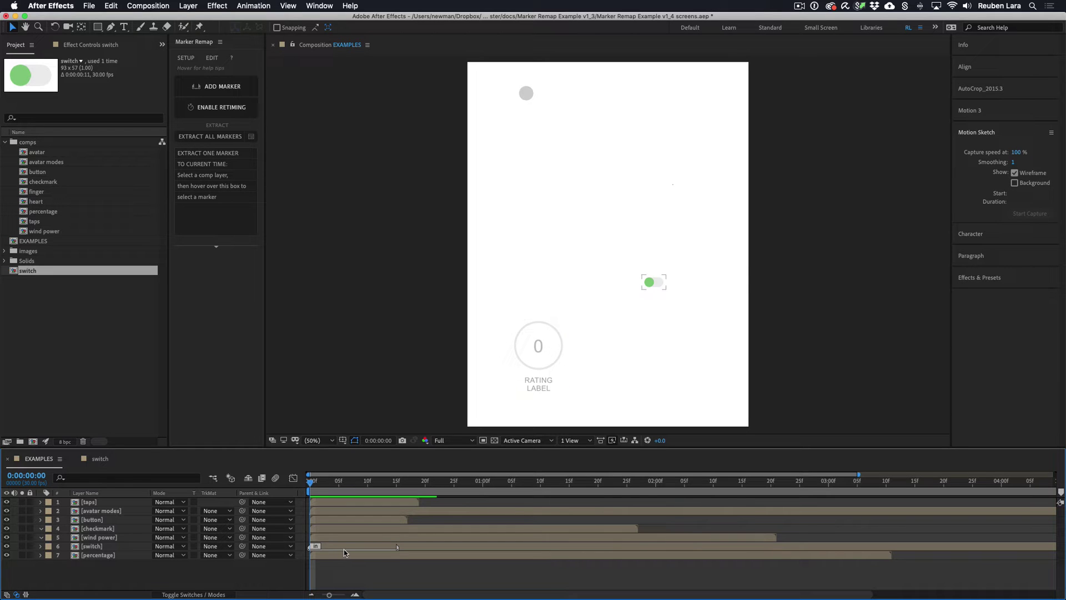
# Solo the switch layer and scrub through its retimed animation to 0:00:00:12
pyautogui.click(22, 546)
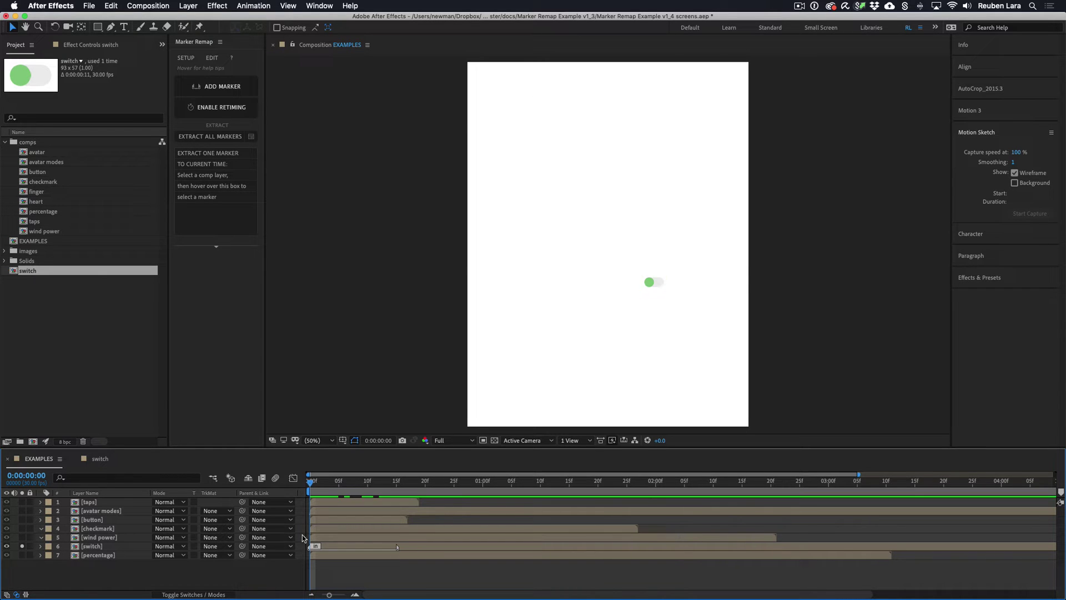
pyautogui.click(373, 482)
pyautogui.moveTo(386, 484)
pyautogui.mouseDown()
pyautogui.moveTo(397, 483)
pyautogui.moveTo(309, 484)
pyautogui.moveTo(381, 487)
pyautogui.mouseUp()
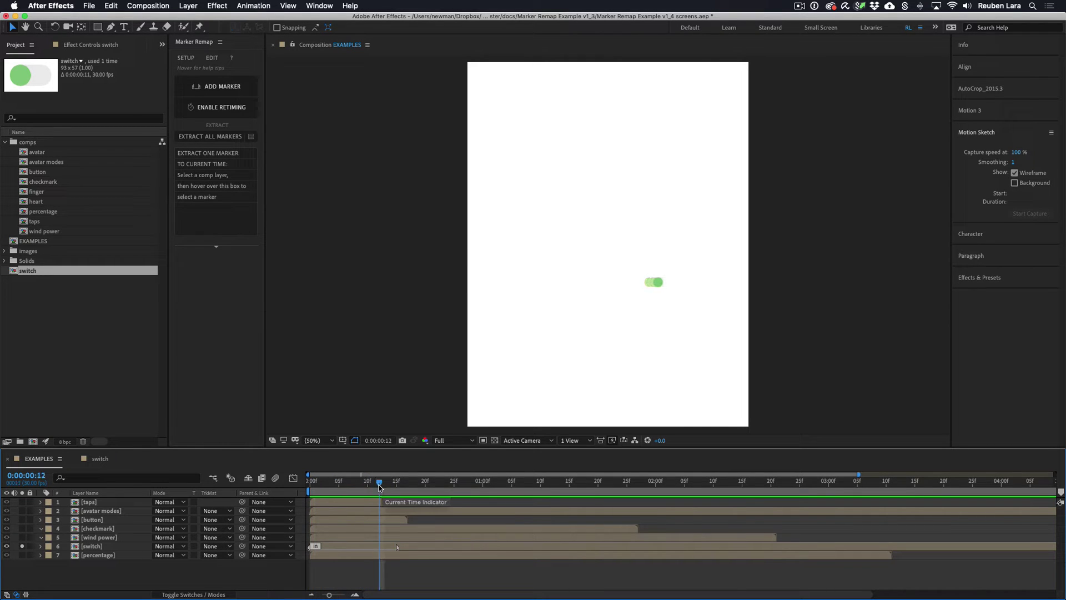
# Move the switch layer's "in" marker to start at 0:00:00:19 and scrub through the animation to 0:00:01:14
pyautogui.moveTo(314, 546); pyautogui.dragTo(422, 546)
pyautogui.click(316, 485)
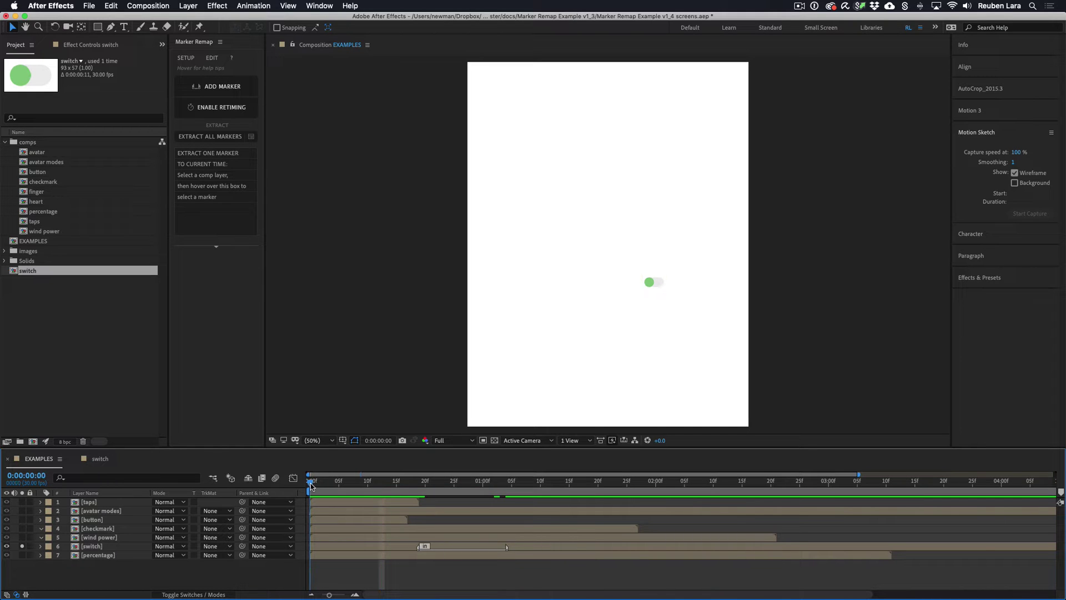
pyautogui.moveTo(317, 486); pyautogui.dragTo(565, 491)
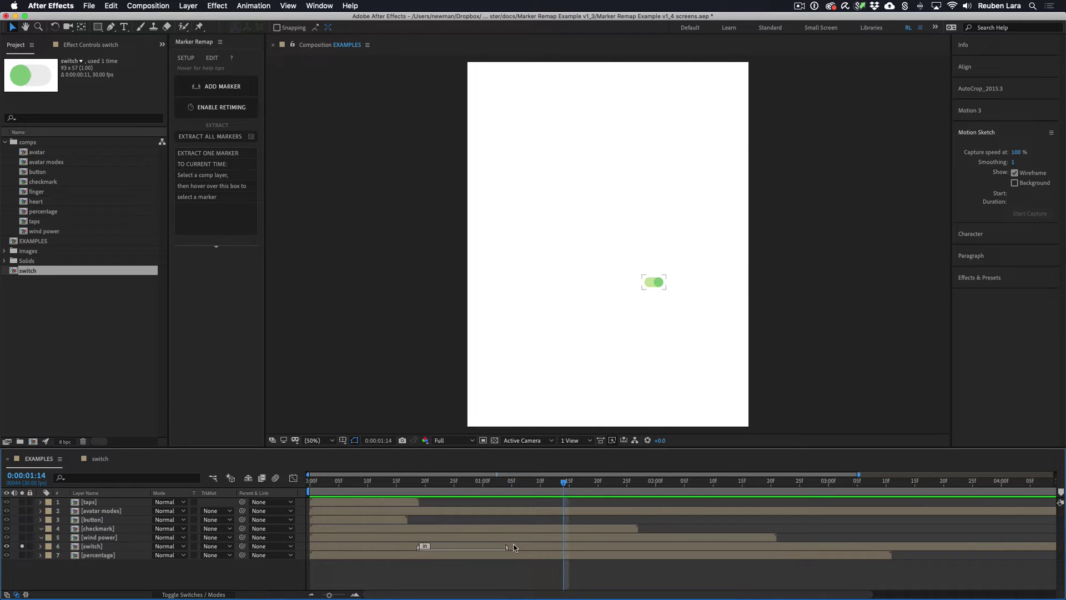
# Stretch the end of the "in" layer marker to about 0:00:01:17 and play back the slower switch animation
pyautogui.moveTo(507, 547)
pyautogui.mouseDown()
pyautogui.moveTo(443, 550)
pyautogui.moveTo(582, 549)
pyautogui.mouseUp()
pyautogui.click(402, 484)
pyautogui.press('space')
pyautogui.press('space')
pyautogui.click(398, 482)
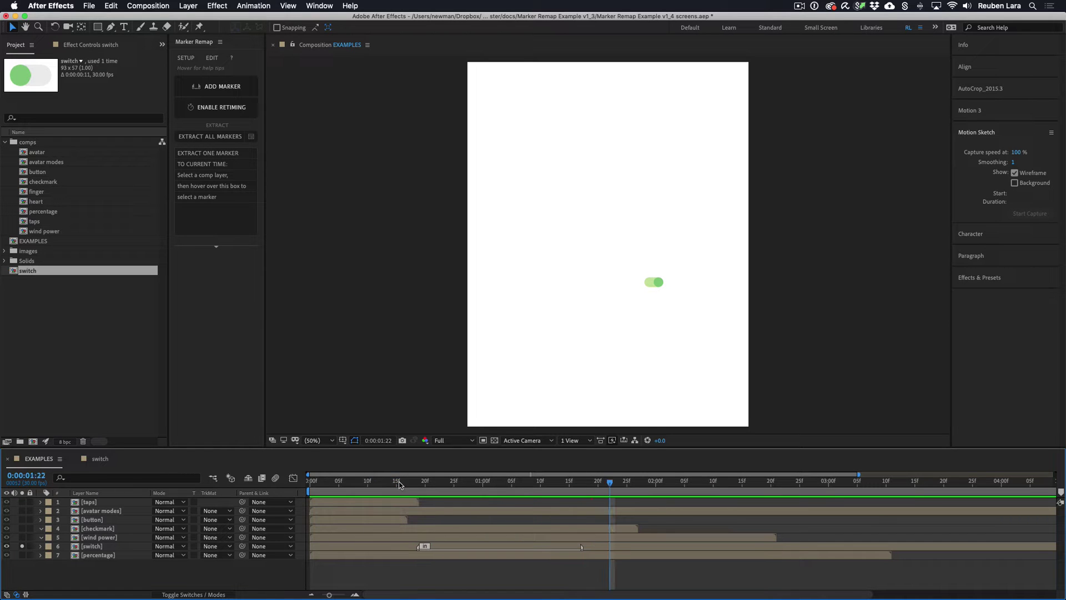
# Extract the "in" marker from the switch comp onto the switch layer at 0:00:01:22 with Marker Remap
pyautogui.click(633, 546)
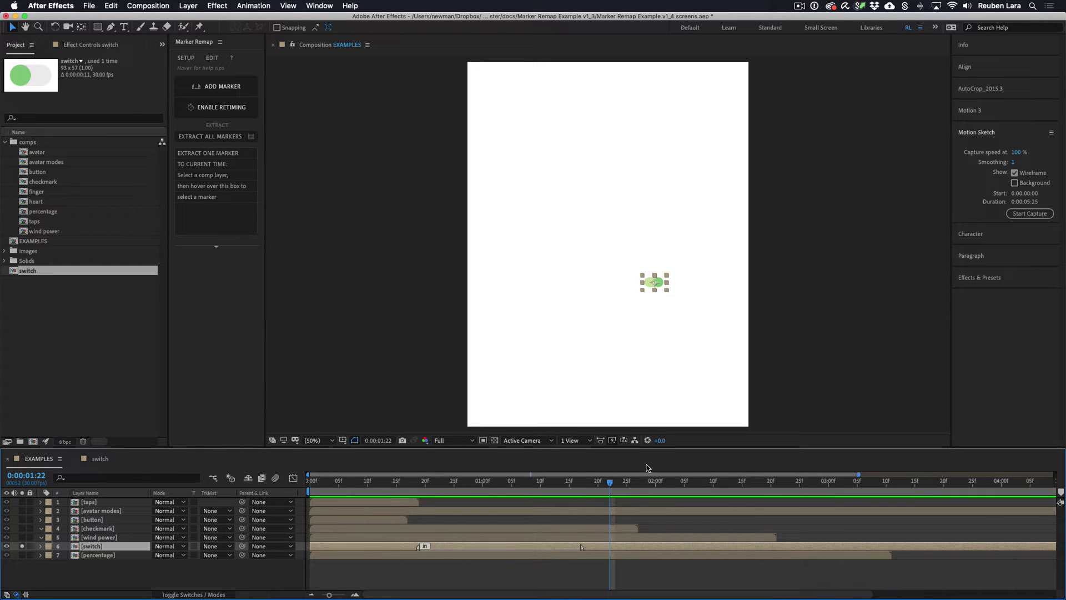
pyautogui.click(249, 113)
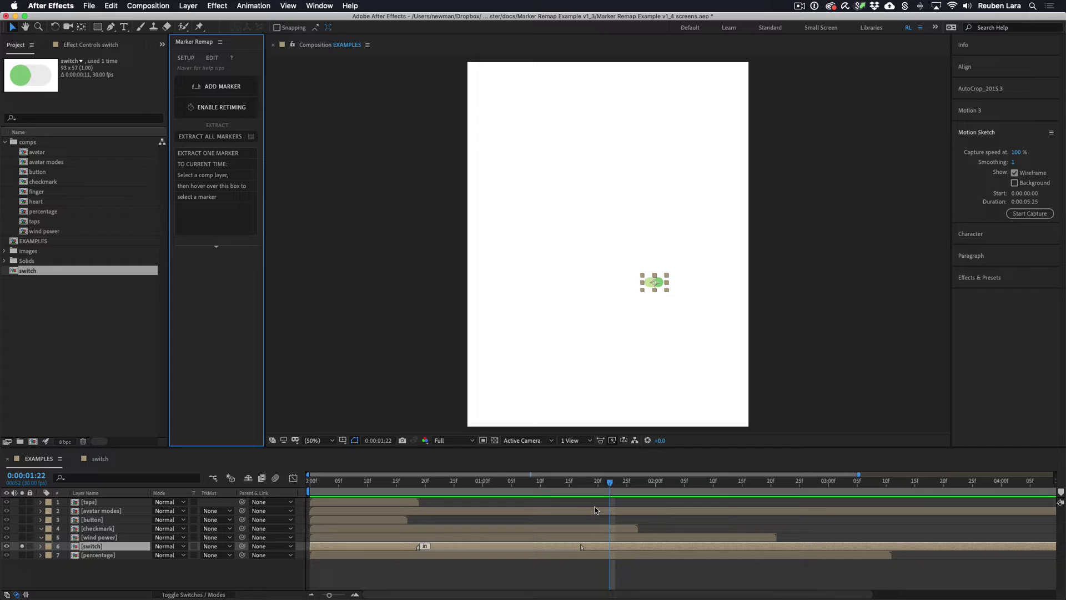
pyautogui.click(611, 546)
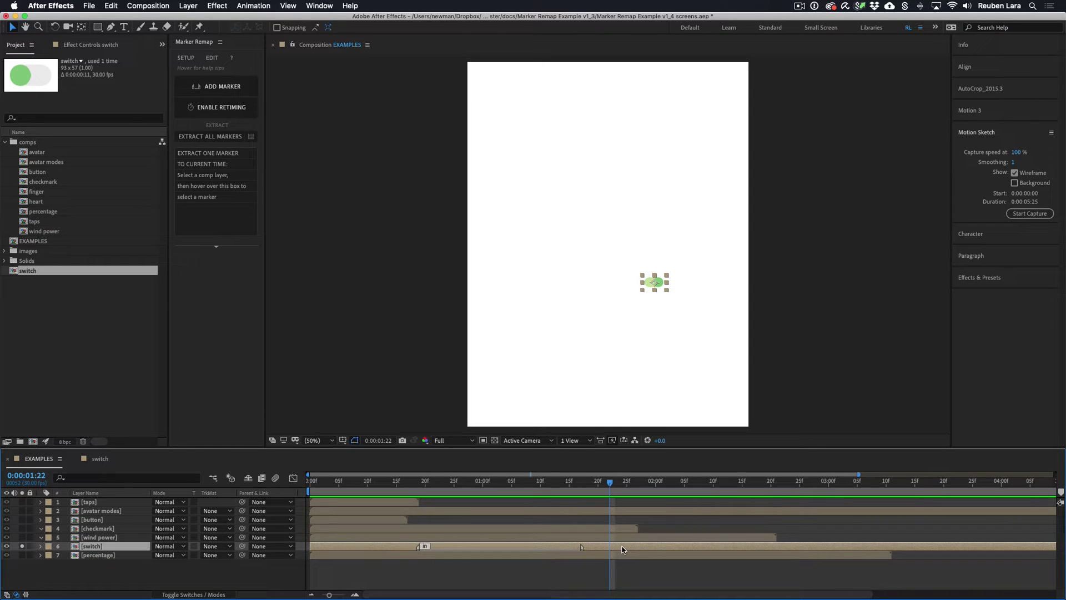
pyautogui.moveTo(232, 220)
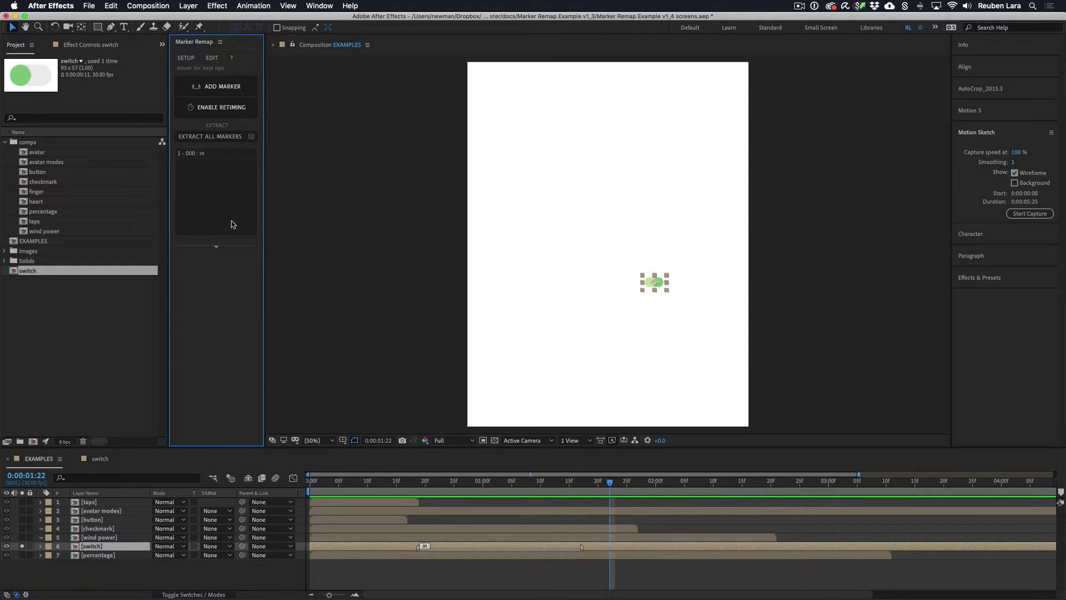
pyautogui.click(195, 155)
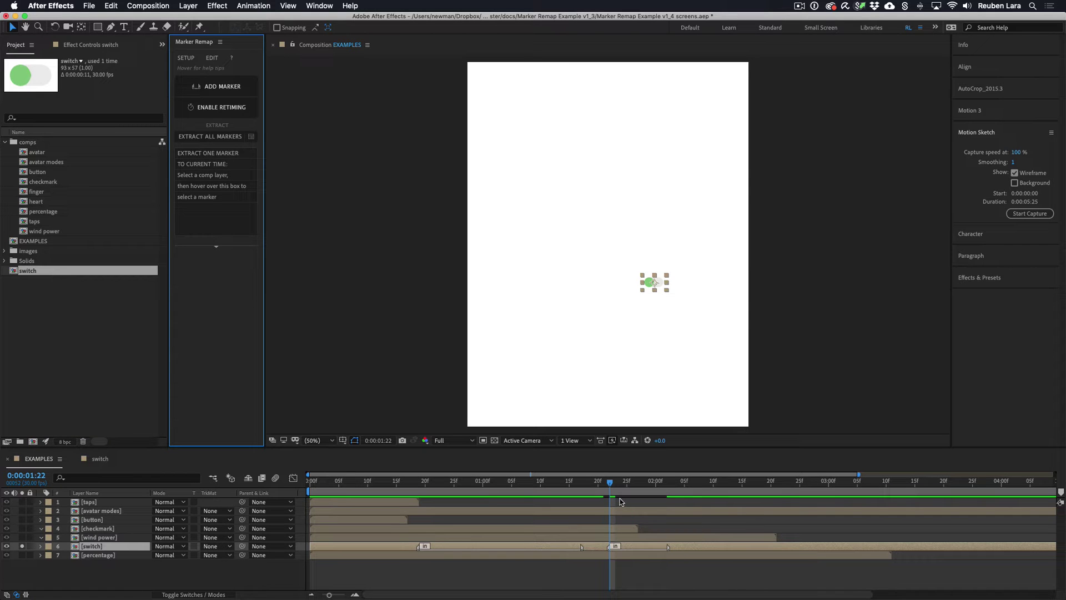
# Play back the switch layer's animation across both "in" markers
pyautogui.click(413, 483)
pyautogui.press('space')
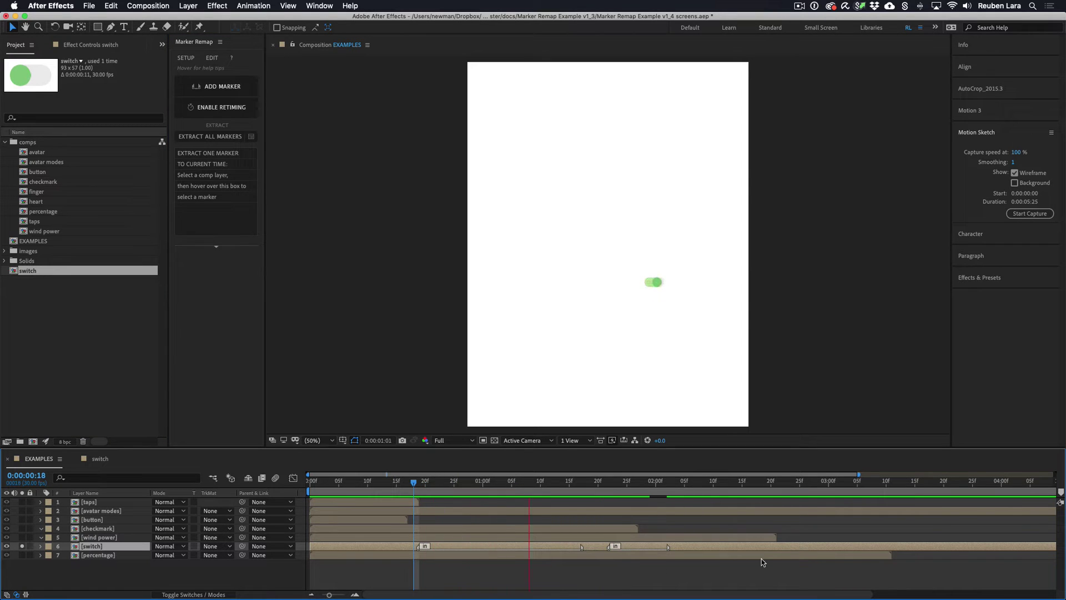
pyautogui.press('space')
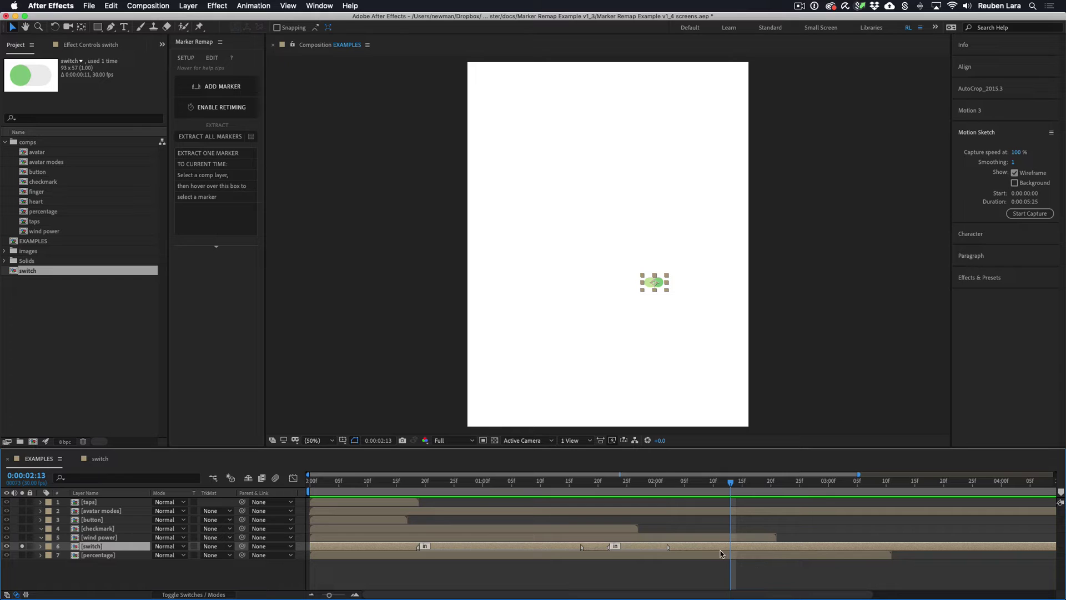
# Extract the "in" marker again over the first marker at 0:00:00:19, and move the second marker to about 0:00:01:09
pyautogui.click(442, 482)
pyautogui.moveTo(442, 482); pyautogui.dragTo(420, 484)
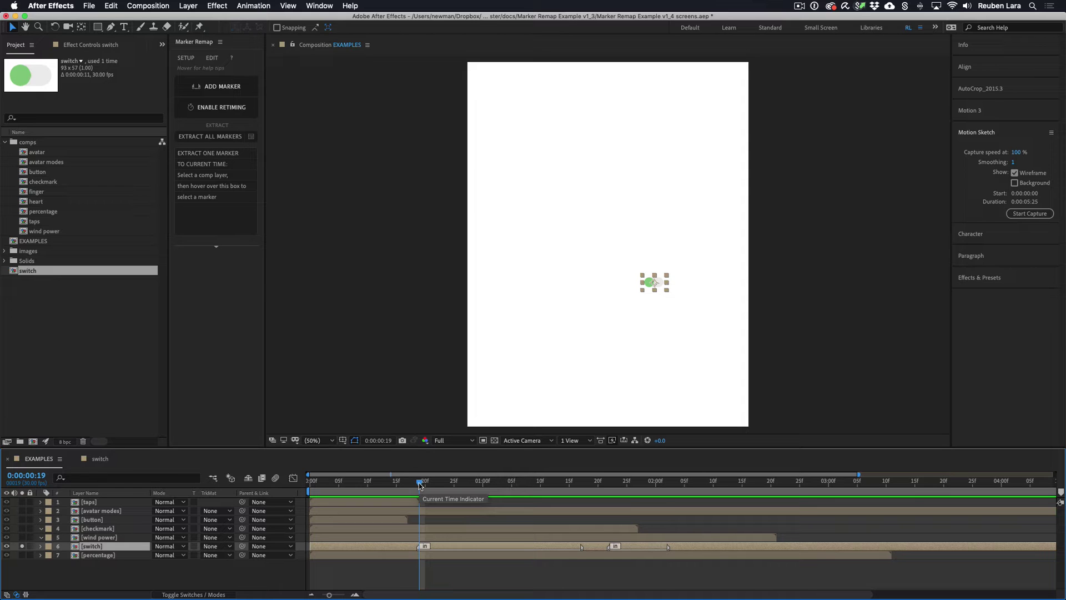
pyautogui.click(202, 155)
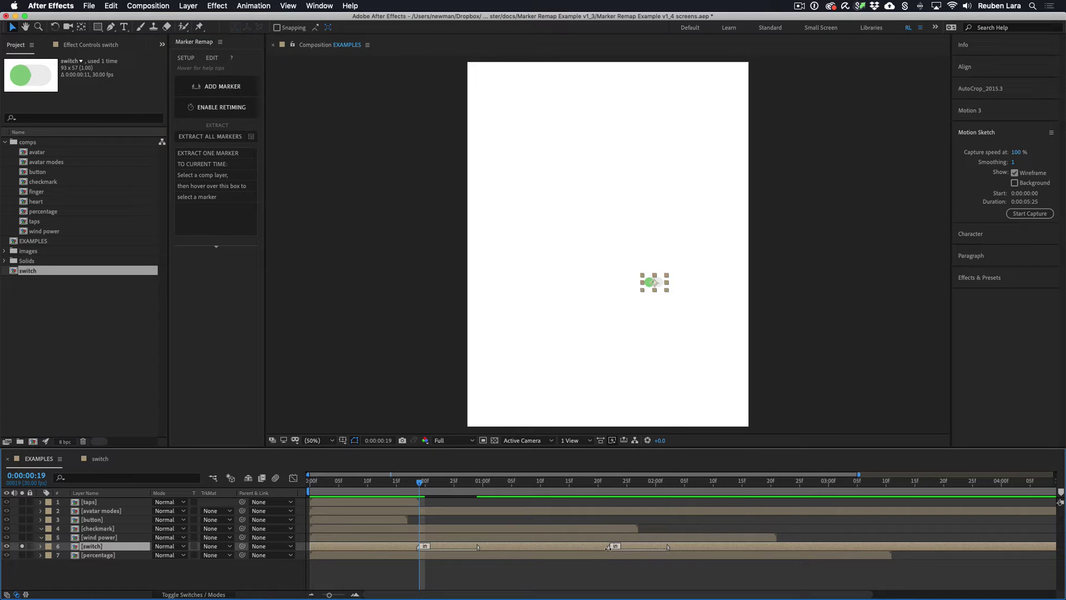
pyautogui.moveTo(608, 547)
pyautogui.mouseDown()
pyautogui.moveTo(501, 548)
pyautogui.moveTo(537, 549)
pyautogui.mouseUp()
# Expand the collapsed section of the Marker Remap panel to show its marker editing and flag controls
pyautogui.click(212, 59)
pyautogui.click(211, 59)
pyautogui.click(187, 57)
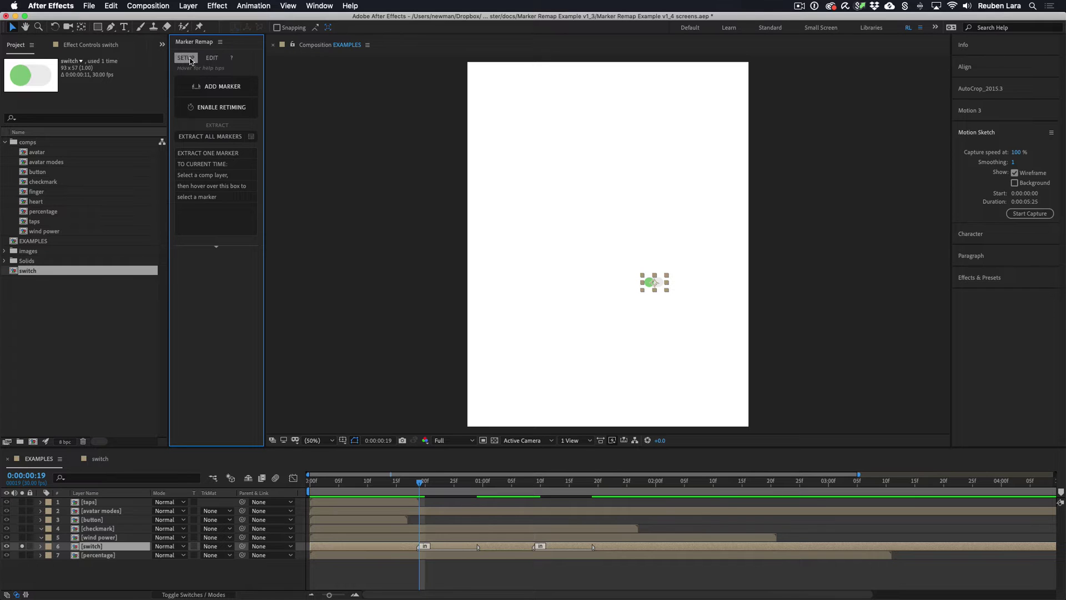
pyautogui.click(216, 245)
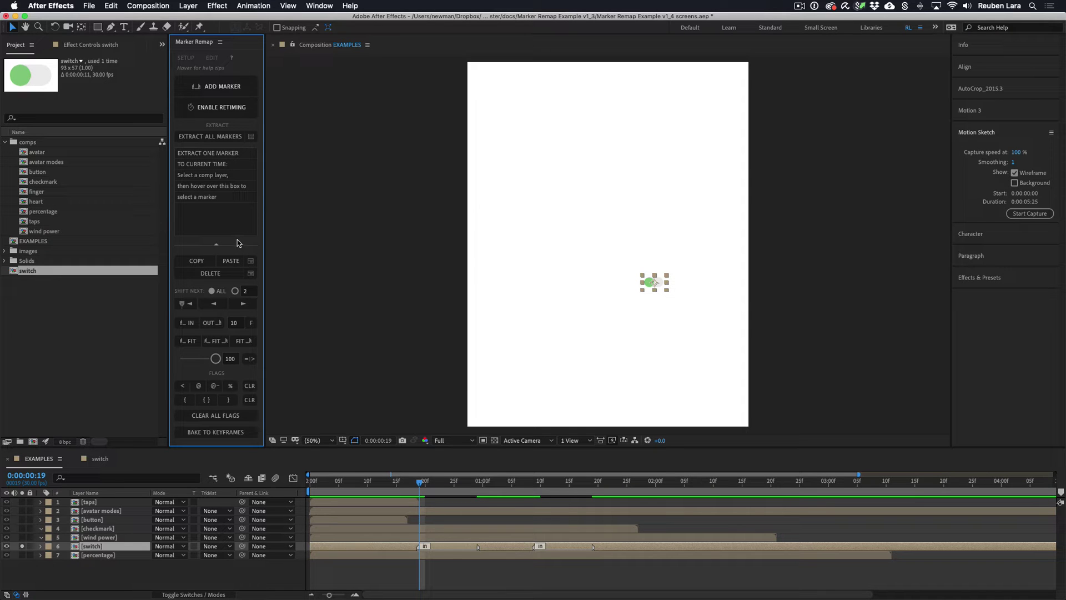
# Flag the second "in" marker on the switch layer as time-reversed, with the current time at 0:00:01:13
pyautogui.click(543, 484)
pyautogui.press('space')
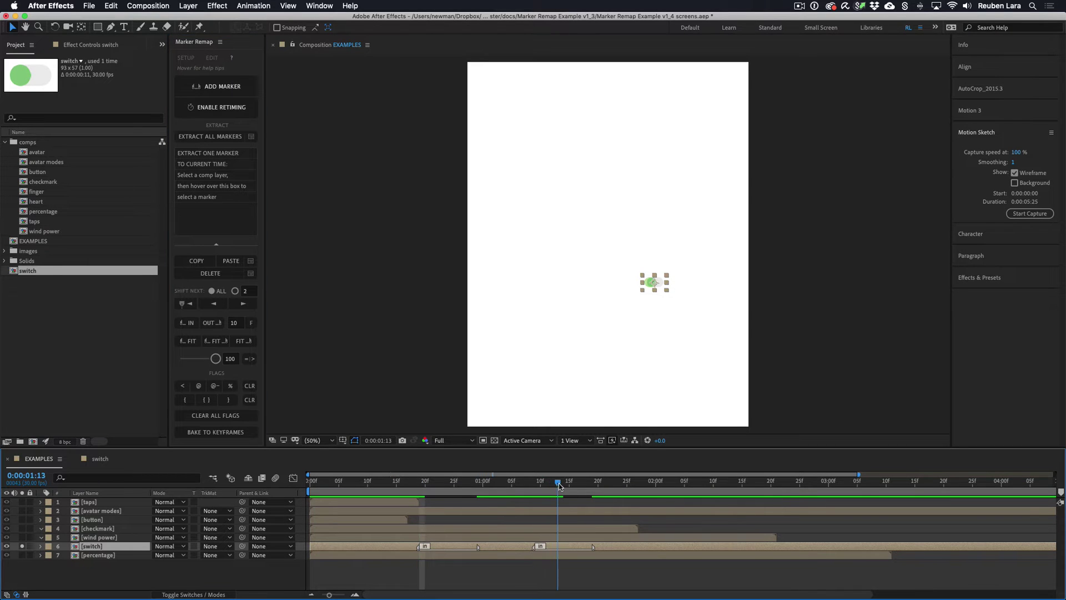
pyautogui.click(558, 487)
pyautogui.click(181, 387)
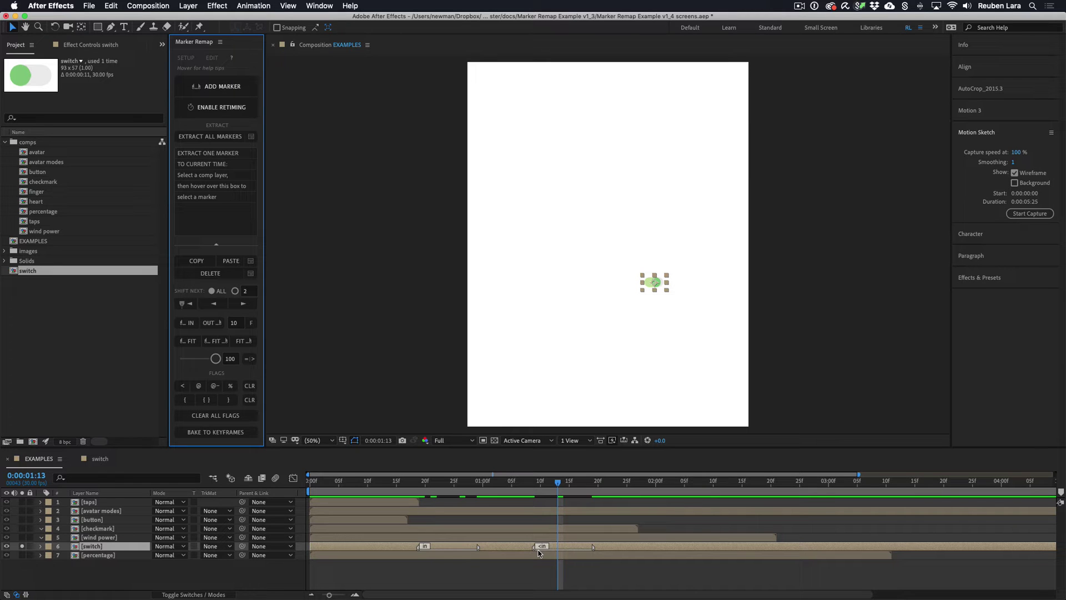
# Play back the switch animation from before the first marker through the reversed second marker
pyautogui.moveTo(548, 483); pyautogui.dragTo(408, 483)
pyautogui.click(530, 572)
pyautogui.press('space')
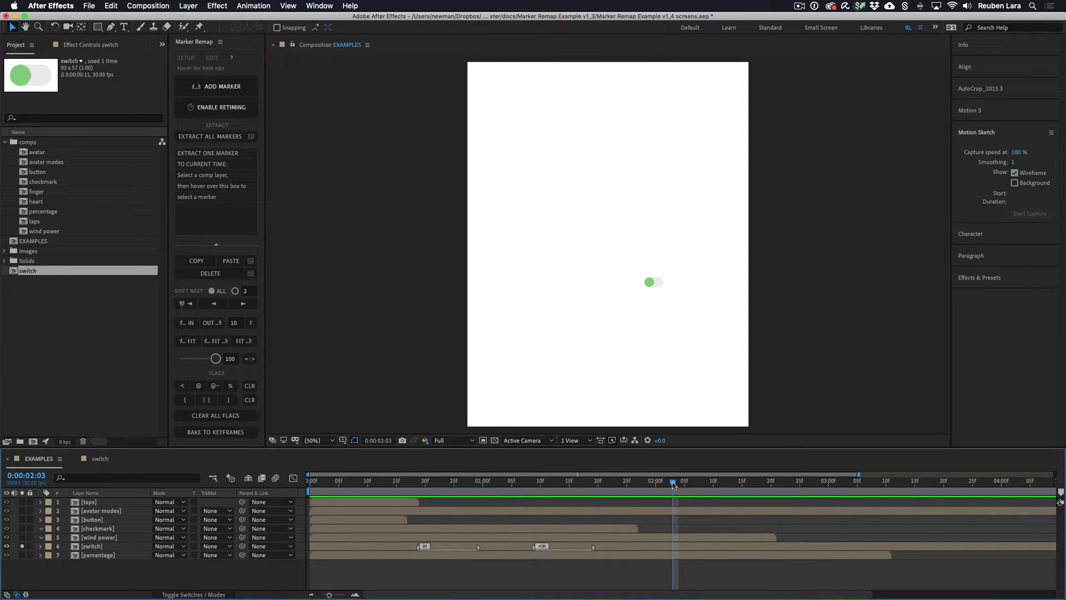
# Try copying the switch layer's first "in" marker at 0:00:00:23 and pasting it at 0:00:02:04, and undo the paste
pyautogui.click(644, 546)
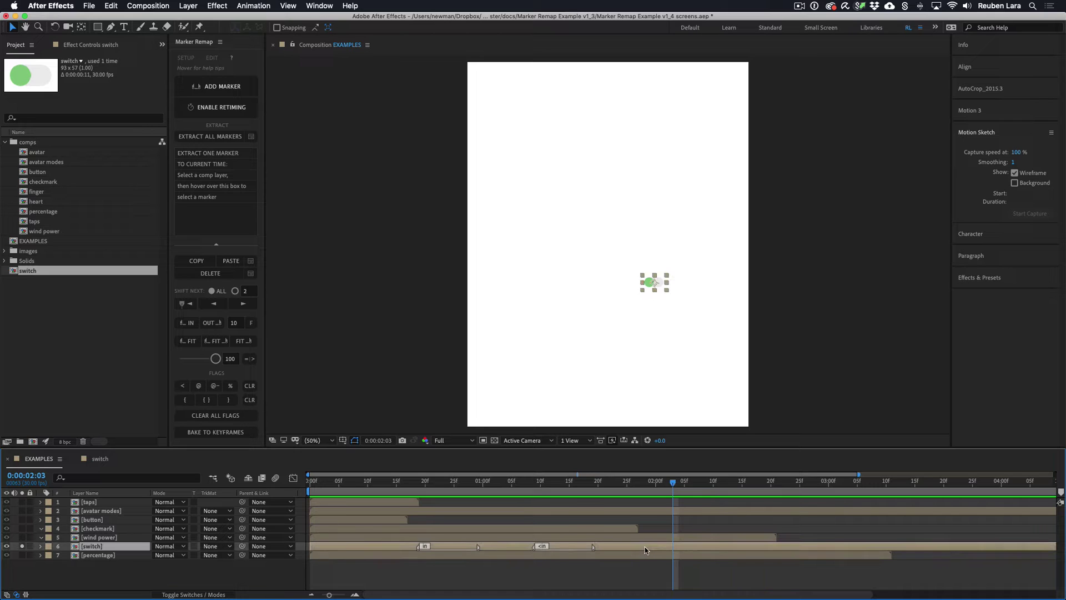
pyautogui.moveTo(671, 482); pyautogui.dragTo(442, 496)
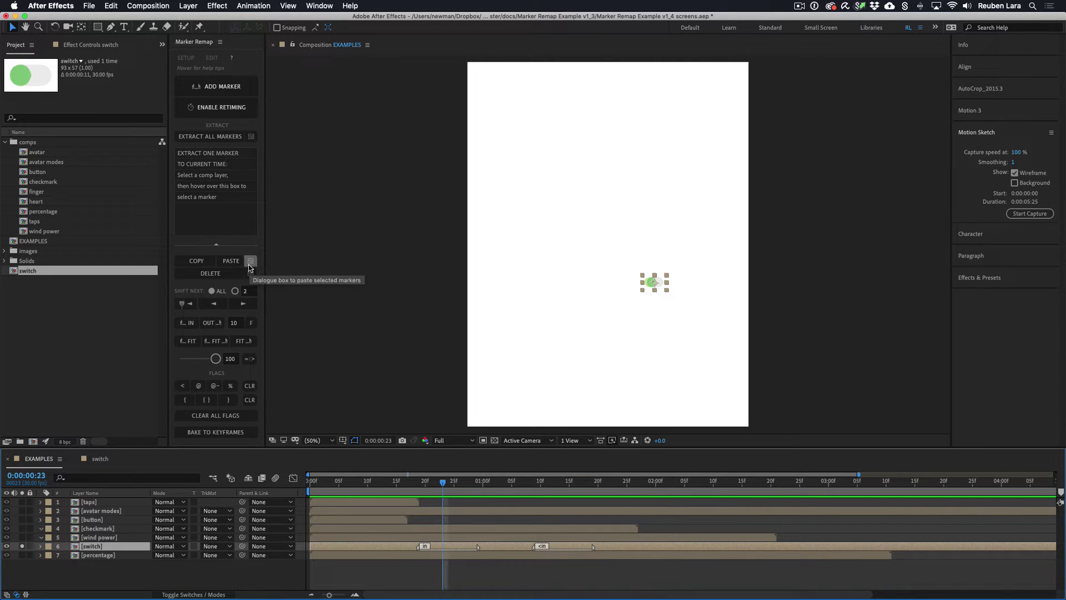
pyautogui.click(199, 263)
pyautogui.click(677, 482)
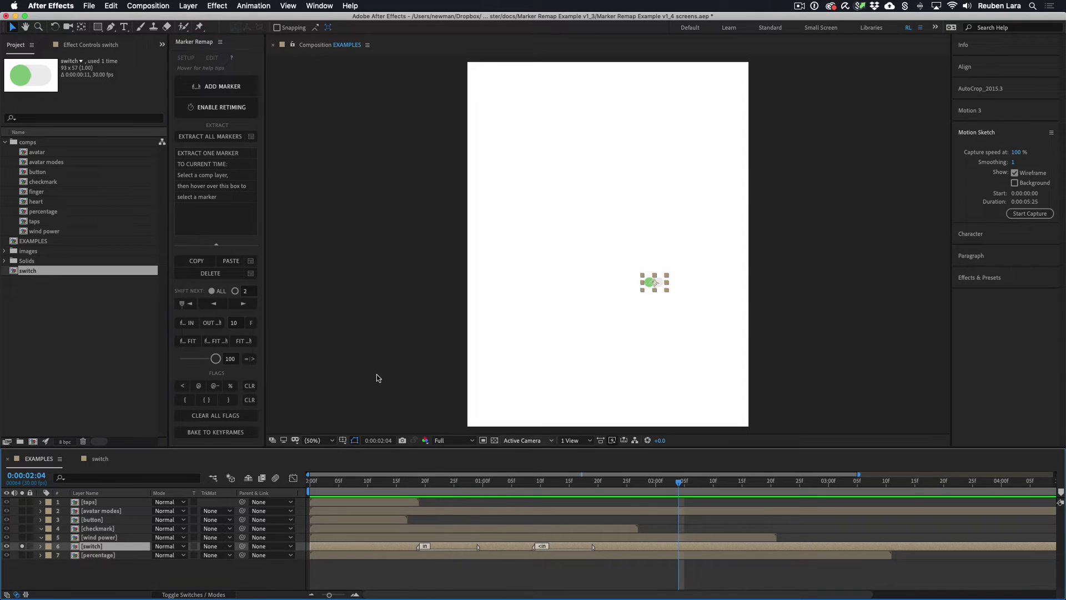
pyautogui.click(231, 261)
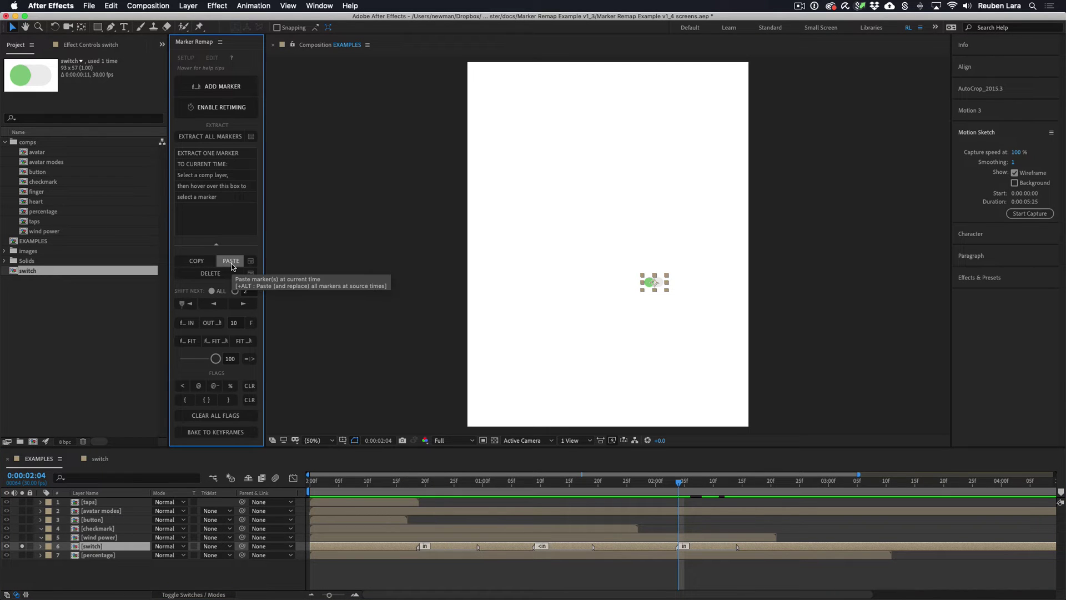
pyautogui.hotkey('ctrl', 'z')
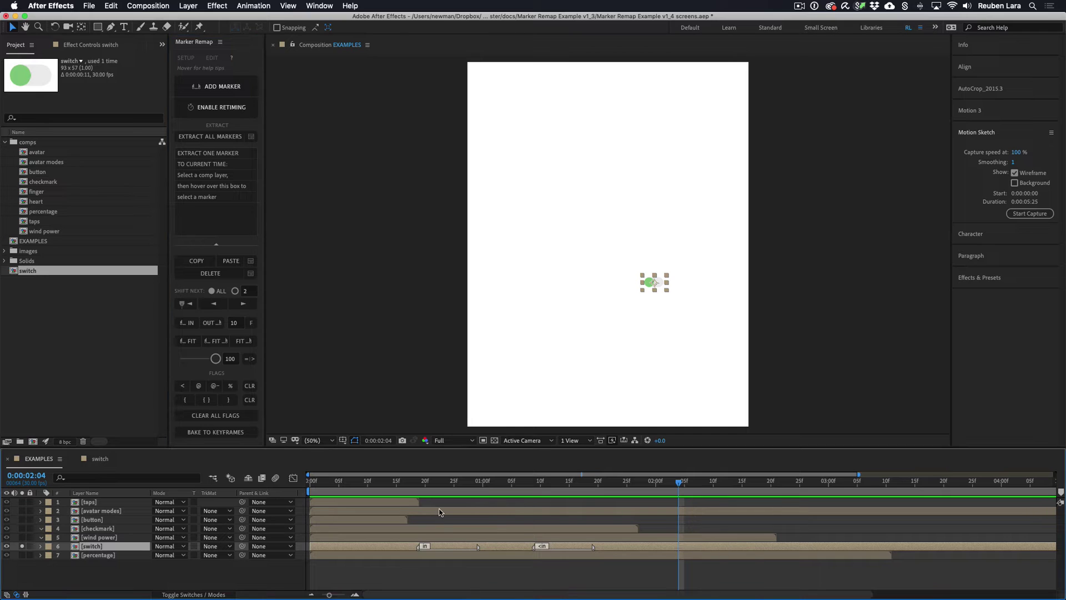
# Set the work area from 0:00:00:16 to 0:00:01:22 so it encloses both markers on the switch layer
pyautogui.click(451, 481)
pyautogui.moveTo(448, 484); pyautogui.dragTo(400, 484)
pyautogui.press('b')
pyautogui.click(606, 483)
pyautogui.click(610, 484)
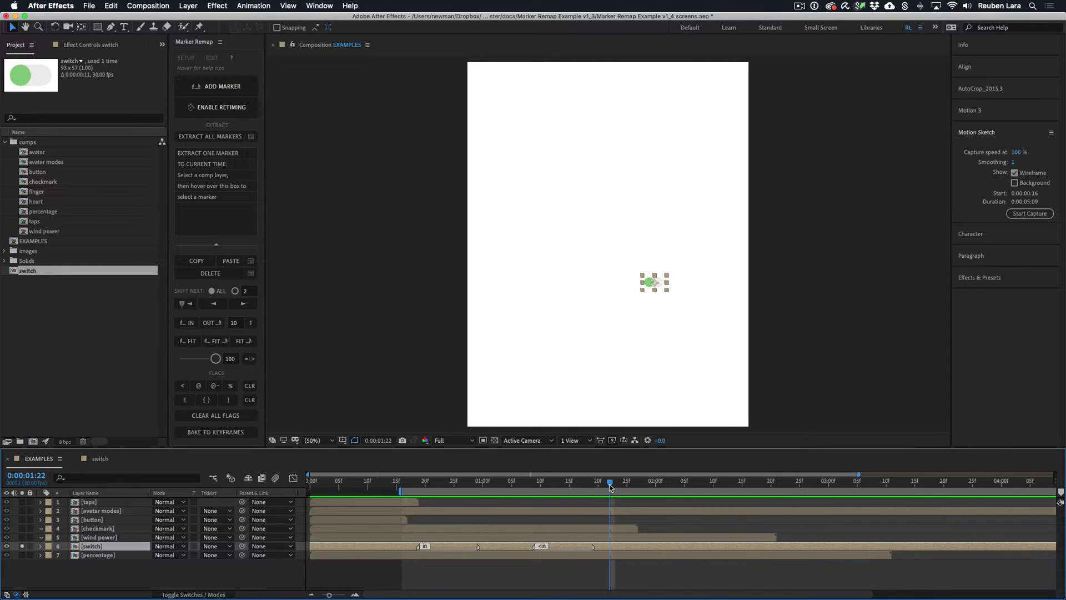
pyautogui.press('n')
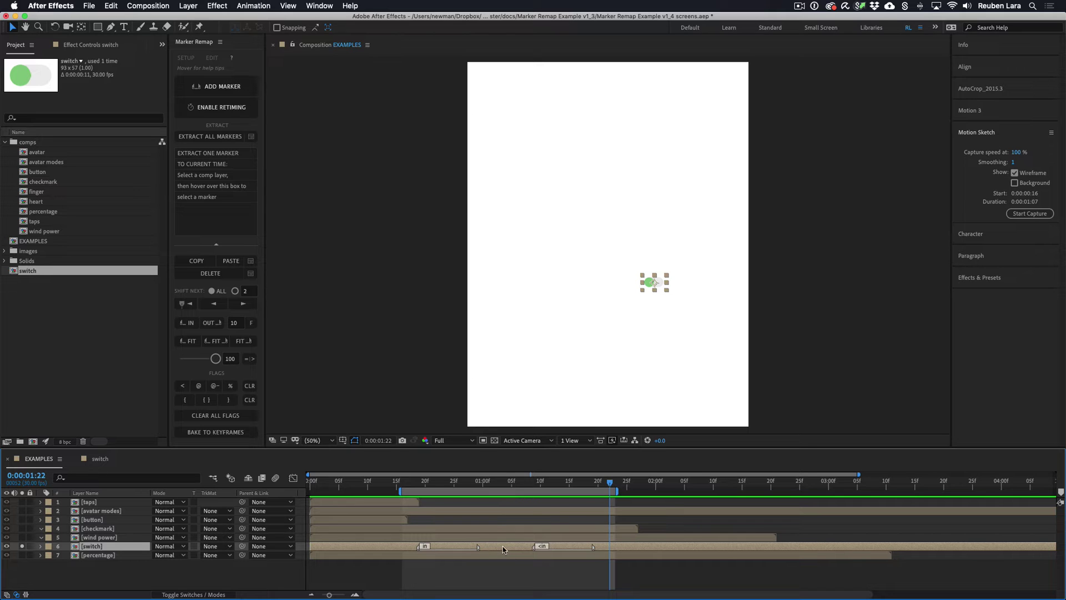
# Copy the switch layer's markers within the work area, paste them at 0:00:02:01, and extend the work area's end to about 0:00:03:05
pyautogui.keyDown('shift'); pyautogui.click(193, 263); pyautogui.keyUp('shift')
pyautogui.click(660, 485)
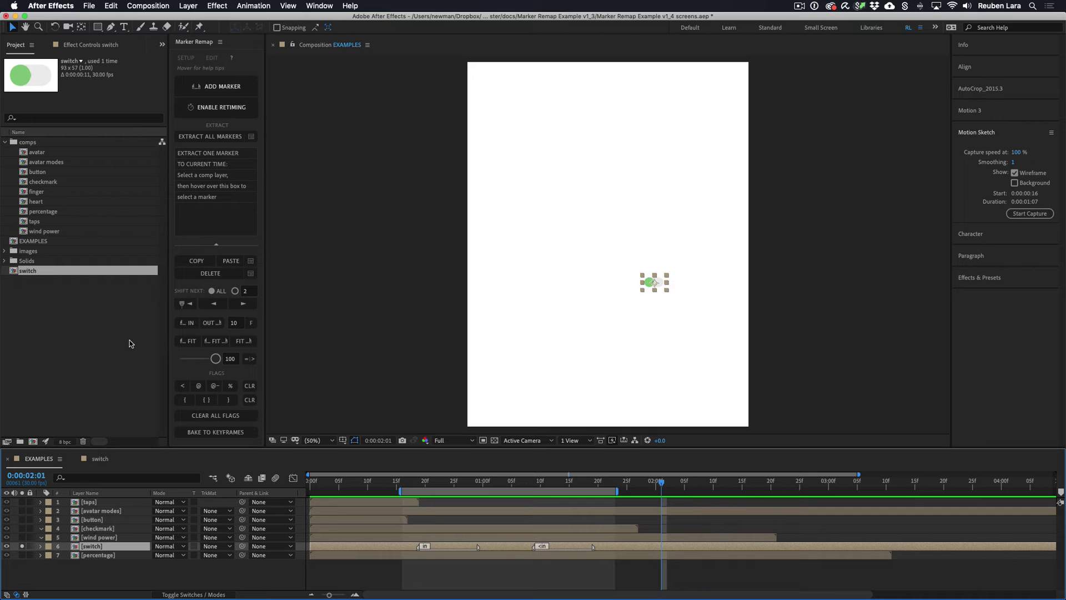
pyautogui.click(232, 261)
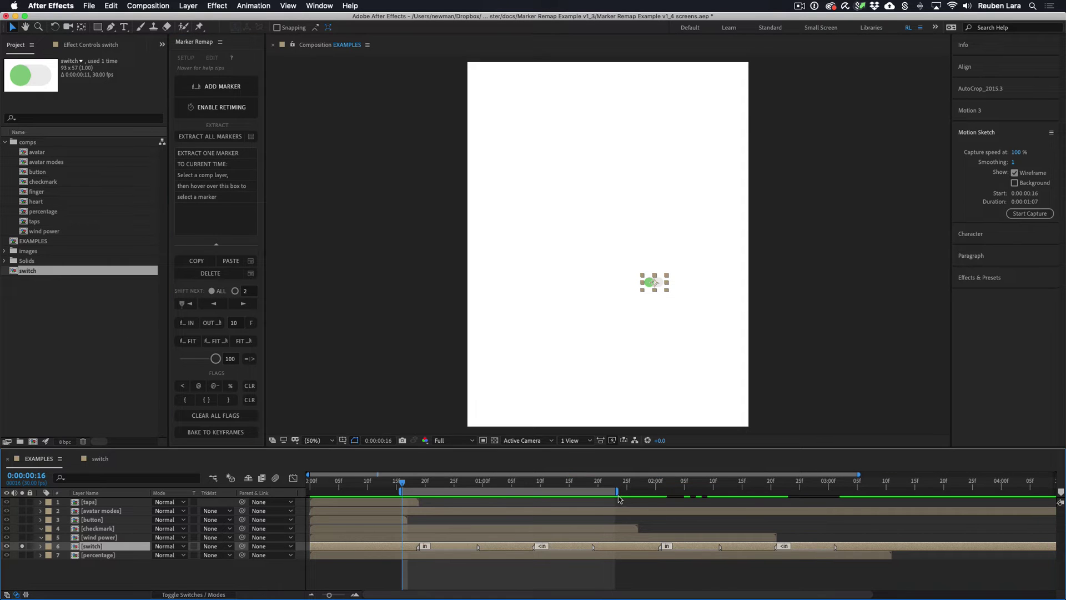
pyautogui.moveTo(617, 492); pyautogui.dragTo(865, 500)
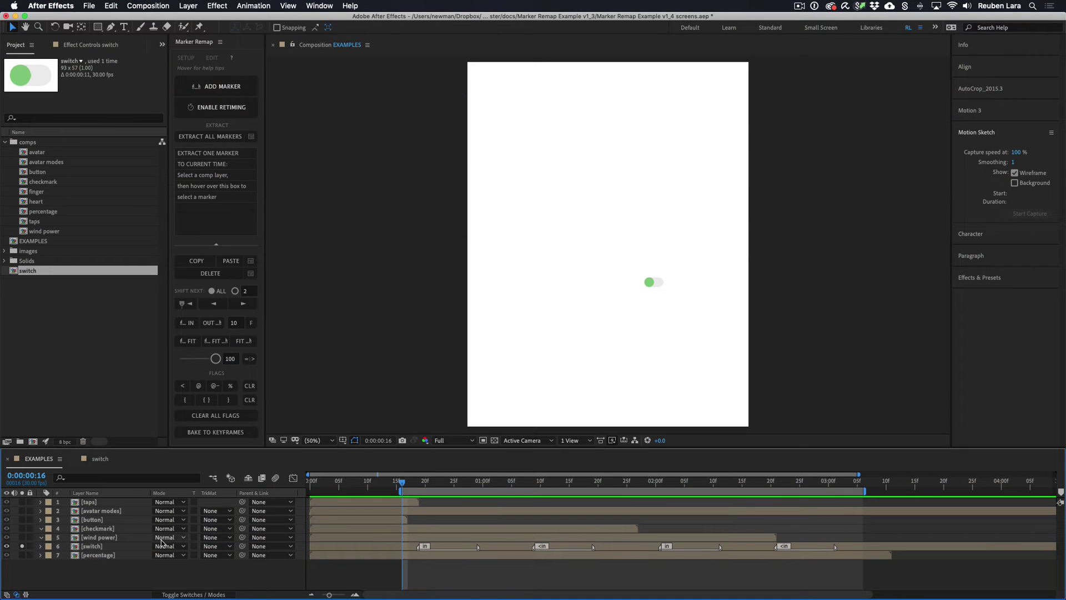
# Turn off solo on the switch layer, and open the checkmark comp at 0:00:00:00
pyautogui.click(22, 545)
pyautogui.click(43, 531)
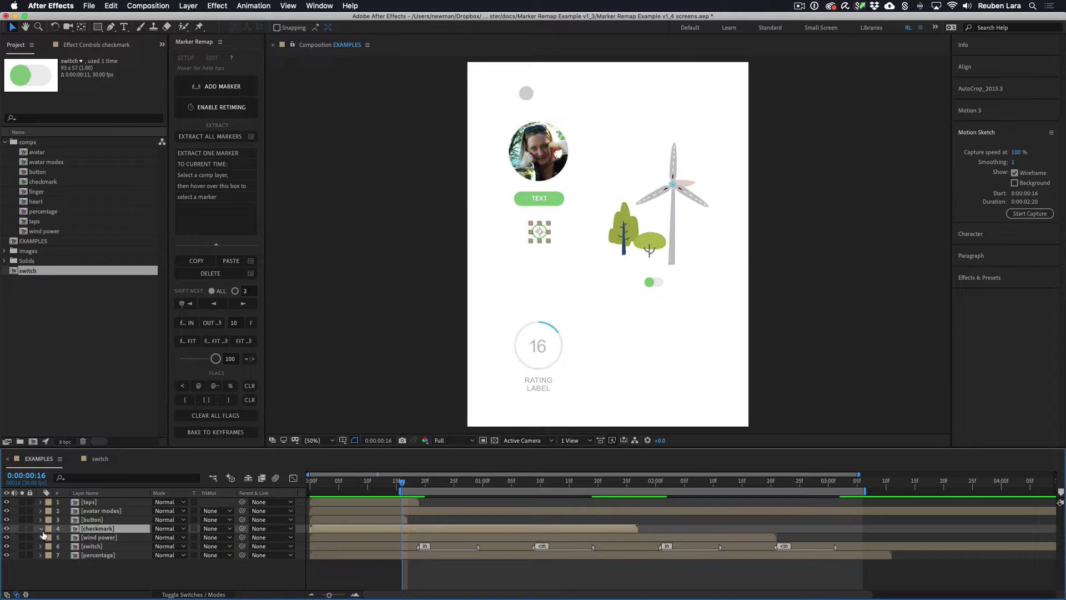
pyautogui.doubleClick(91, 528)
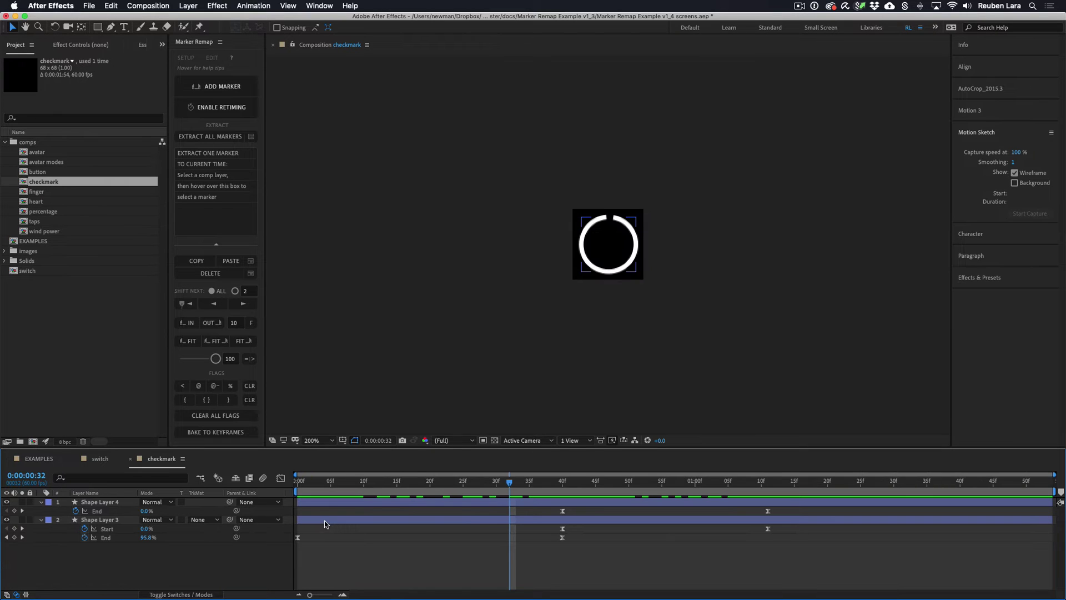
pyautogui.moveTo(450, 482)
pyautogui.mouseDown()
pyautogui.moveTo(308, 488)
pyautogui.moveTo(767, 487)
pyautogui.moveTo(278, 492)
pyautogui.mouseUp()
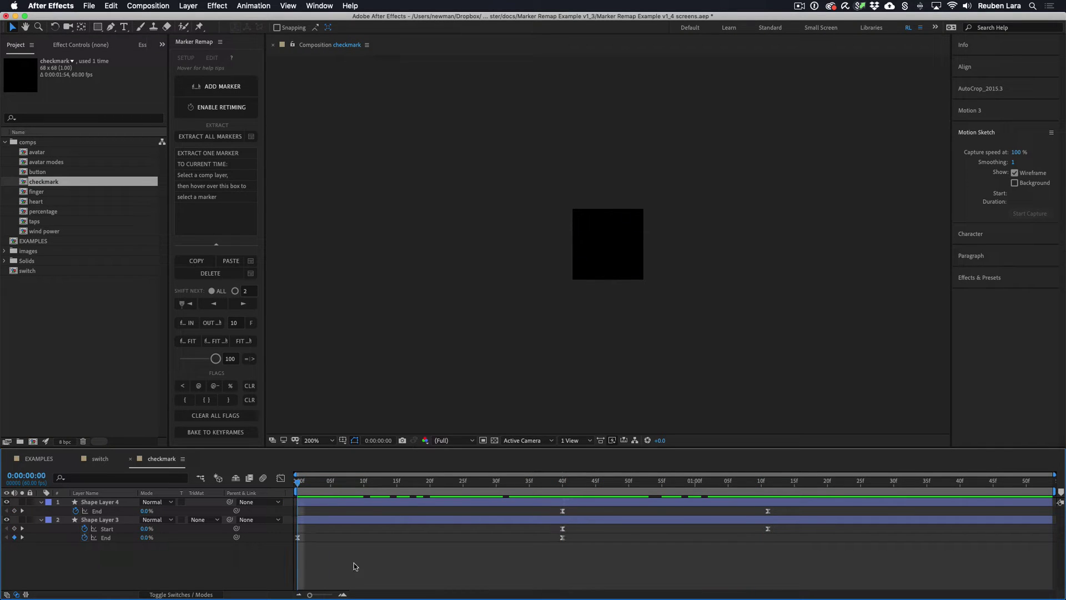
# Add timeline markers "ring" lasting 40 frames and "check" running from frame 40 to 0:00:01:11 in the checkmark comp
pyautogui.click(331, 510)
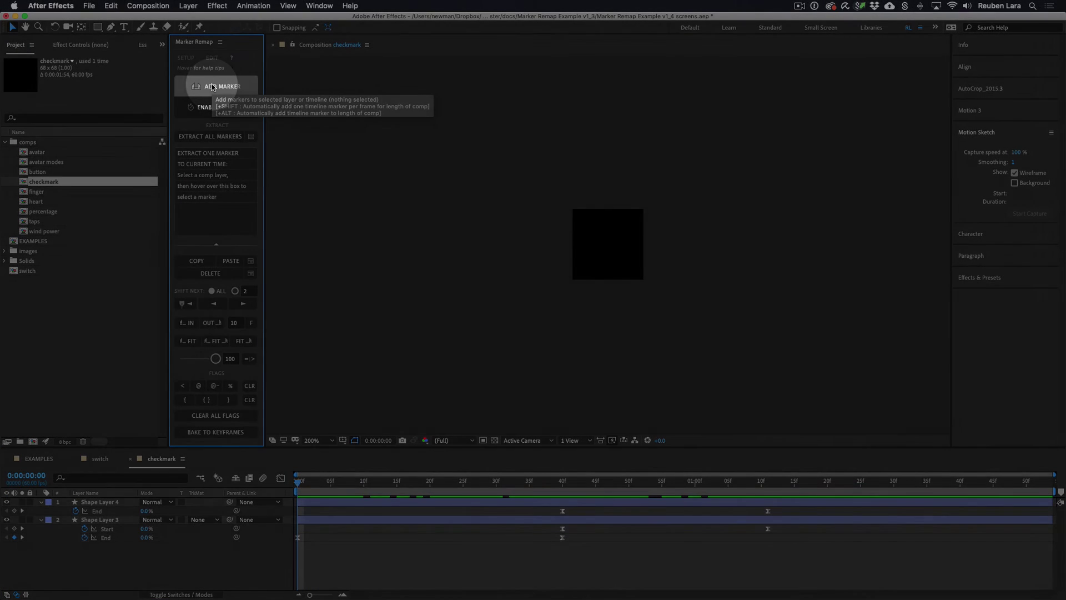
pyautogui.click(211, 87)
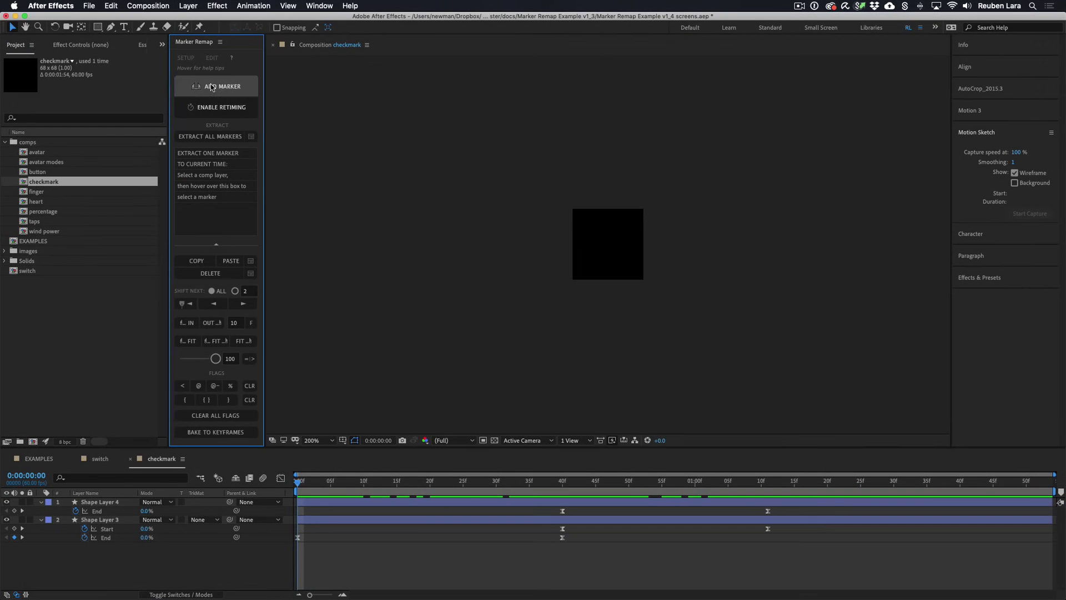
pyautogui.click(212, 87)
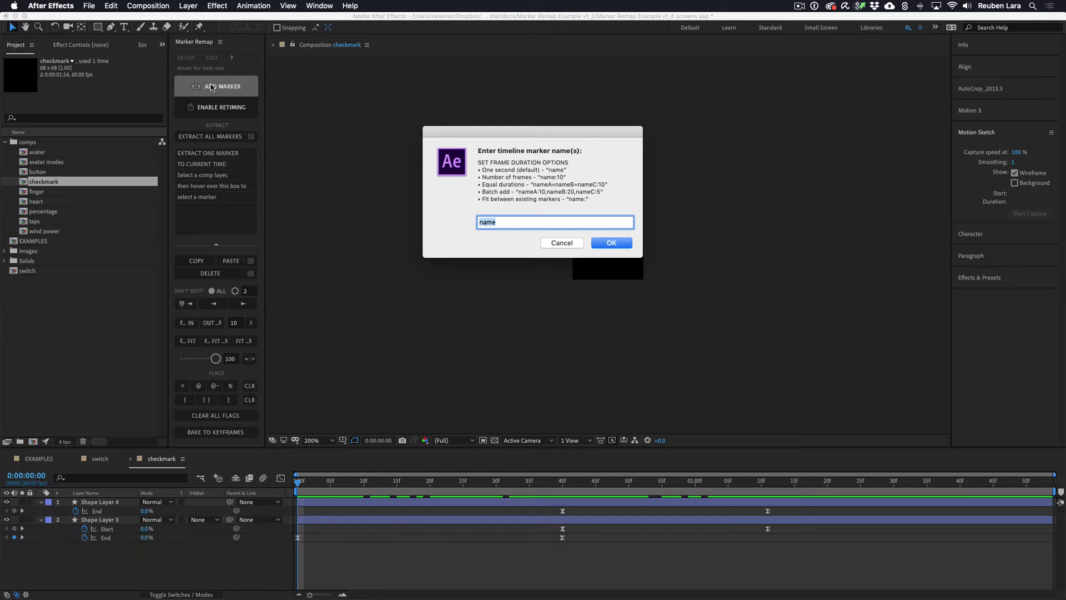
pyautogui.write('ring:40,checl:30')
pyautogui.press('BackSpace')
pyautogui.press('BackSpace')
pyautogui.press('BackSpace')
pyautogui.press('BackSpace')
pyautogui.press('Return')
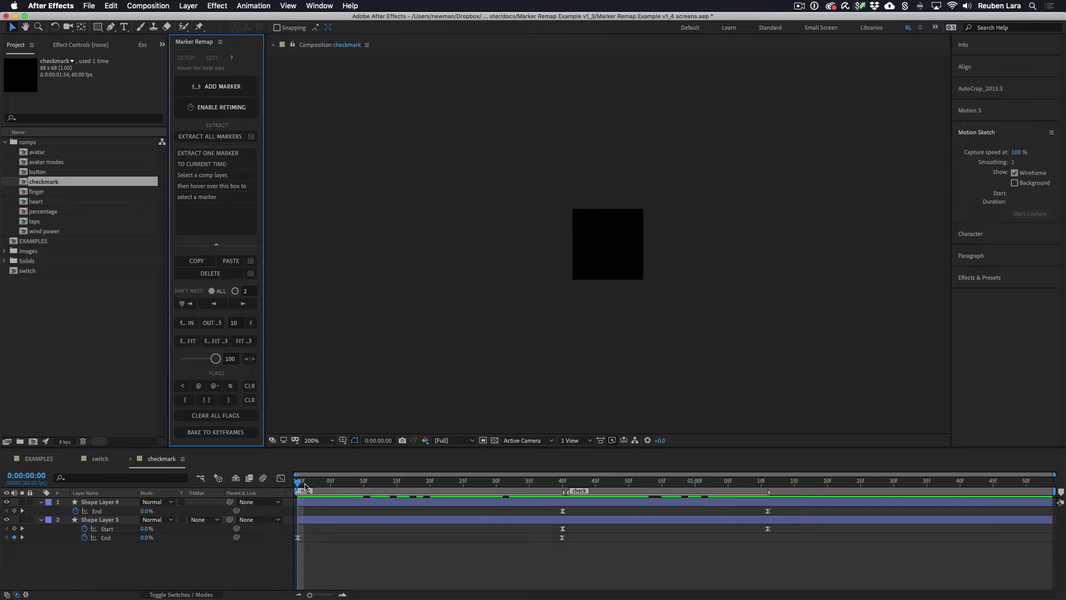
# Preview the checkmark animation against its markers, and close the checkmark and switch comps to return to EXAMPLES
pyautogui.click(304, 487)
pyautogui.press('space')
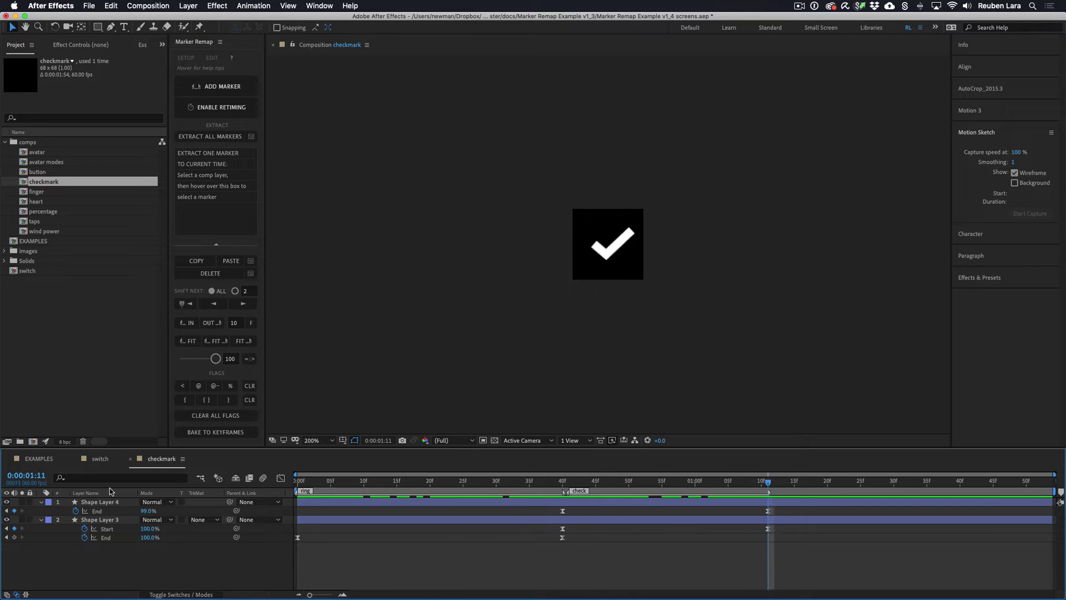
pyautogui.click(131, 458)
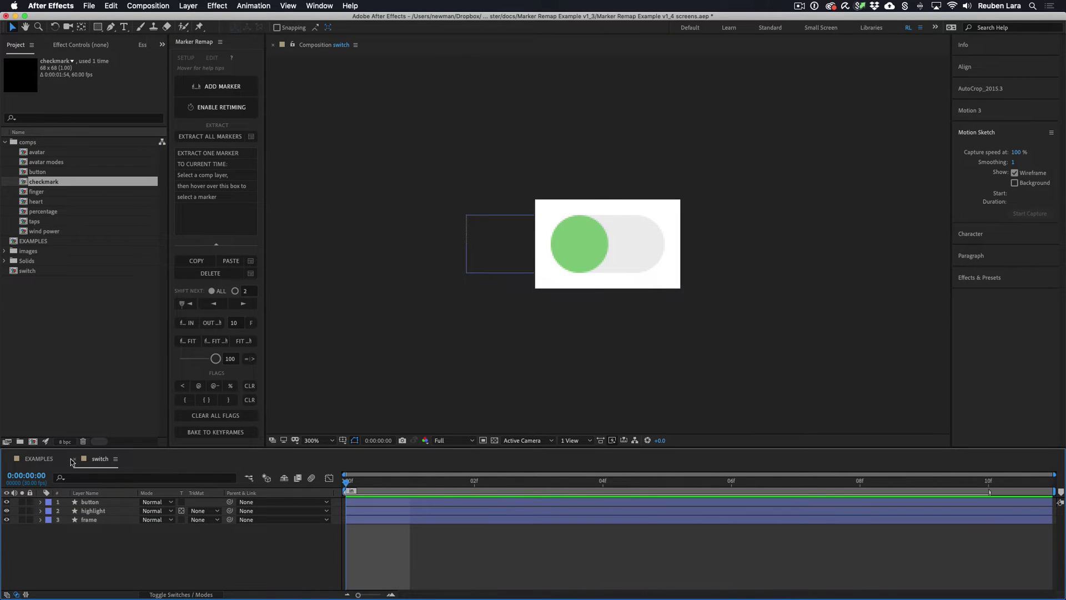
pyautogui.click(72, 459)
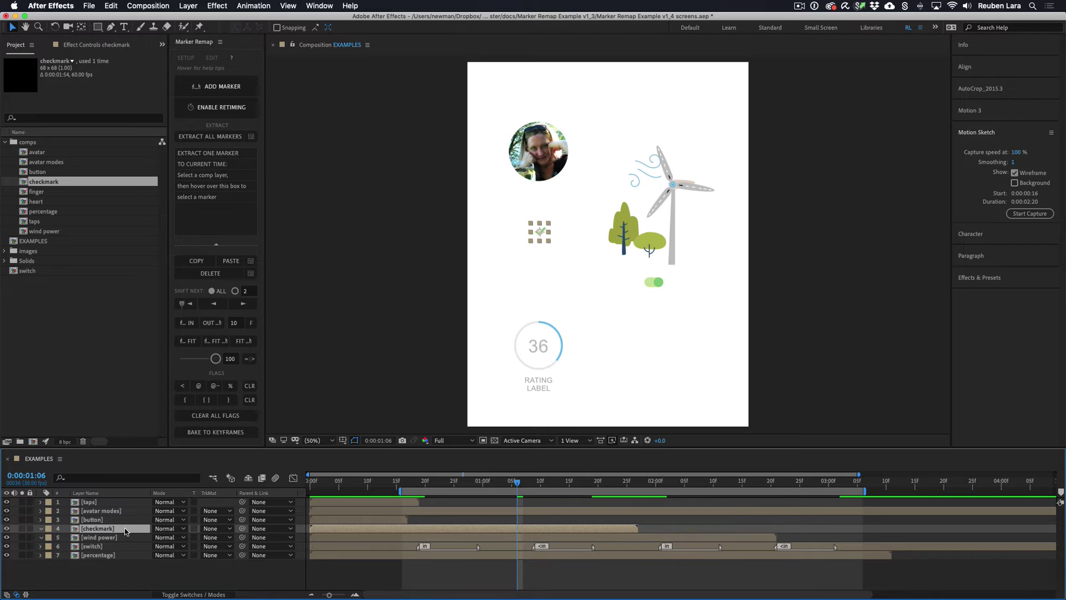
# Enable retiming on the checkmark layer and extract its "ring" marker at 0:00:00:00
pyautogui.click(224, 108)
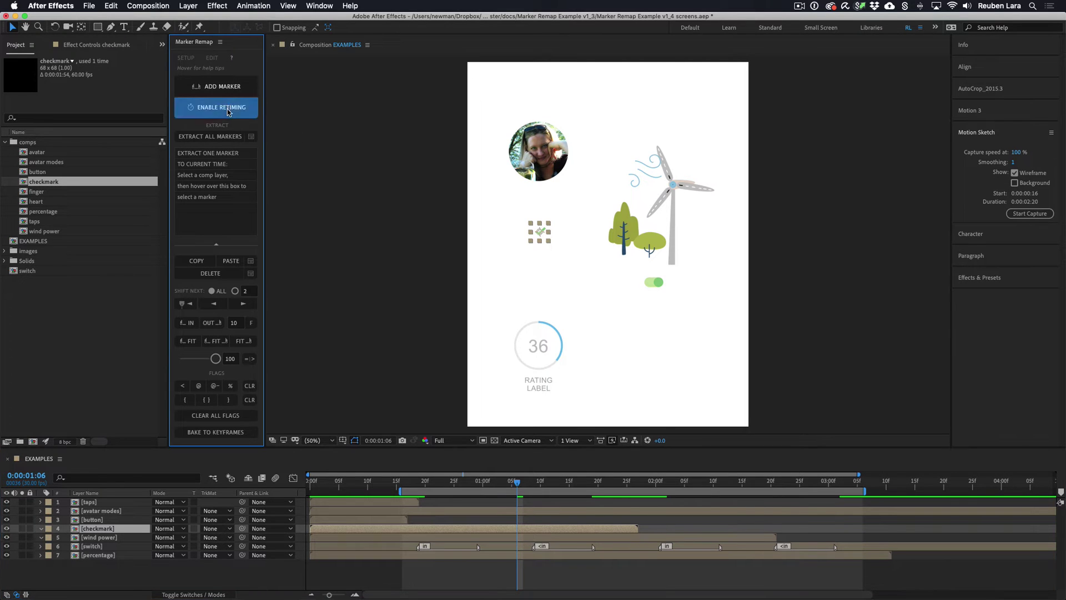
pyautogui.moveTo(213, 179)
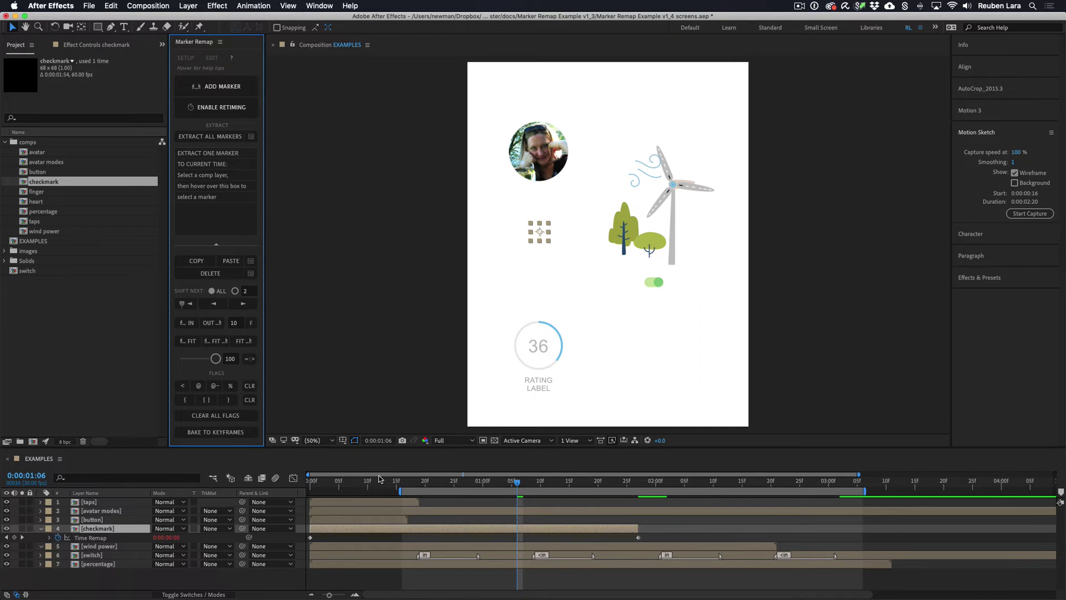
pyautogui.click(310, 482)
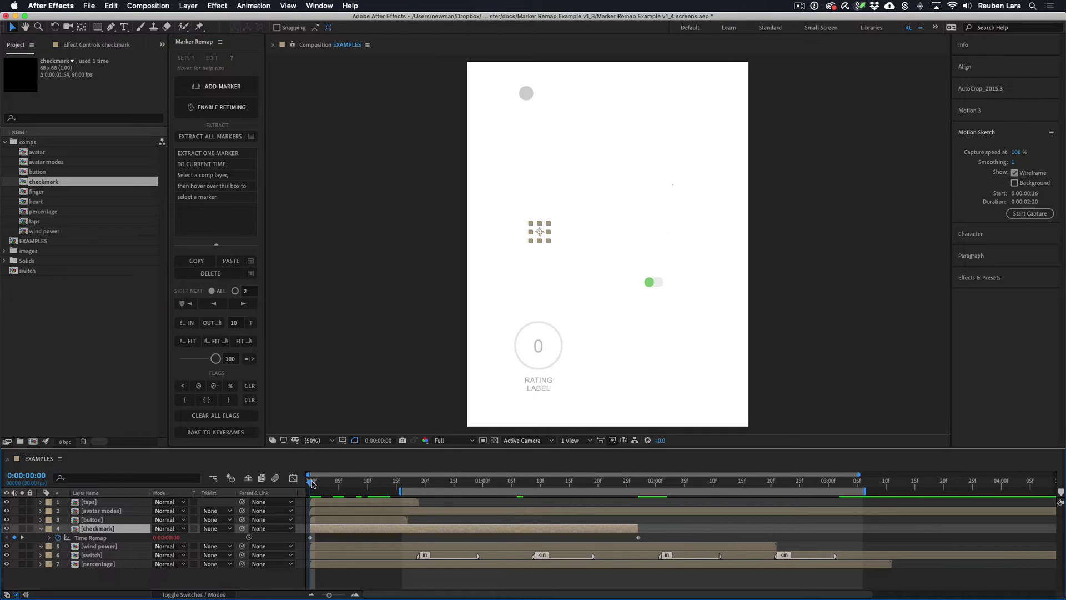
pyautogui.click(41, 529)
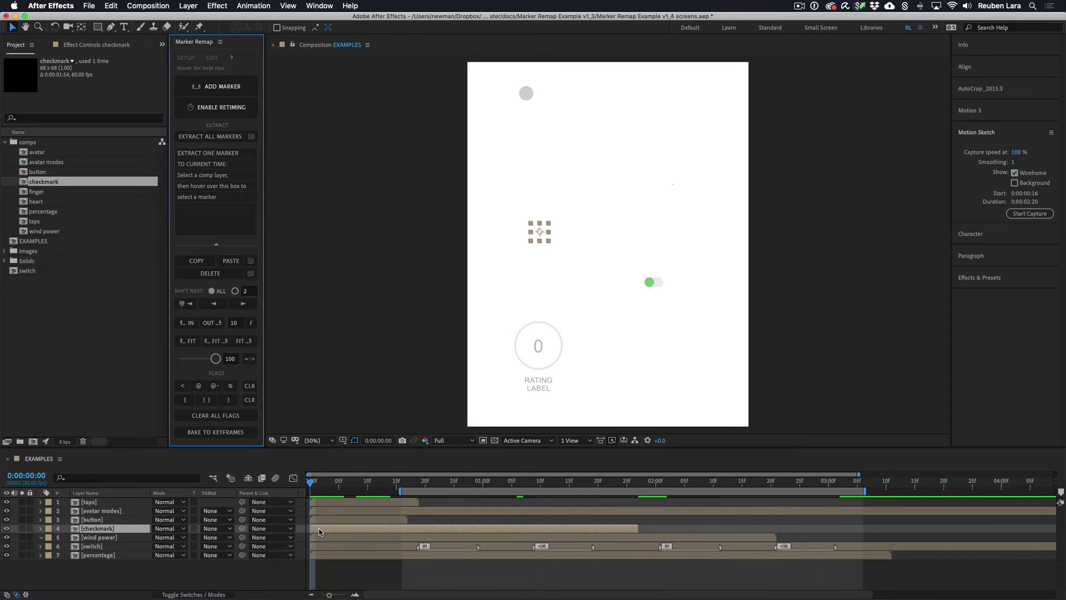
pyautogui.moveTo(215, 174)
pyautogui.click(209, 154)
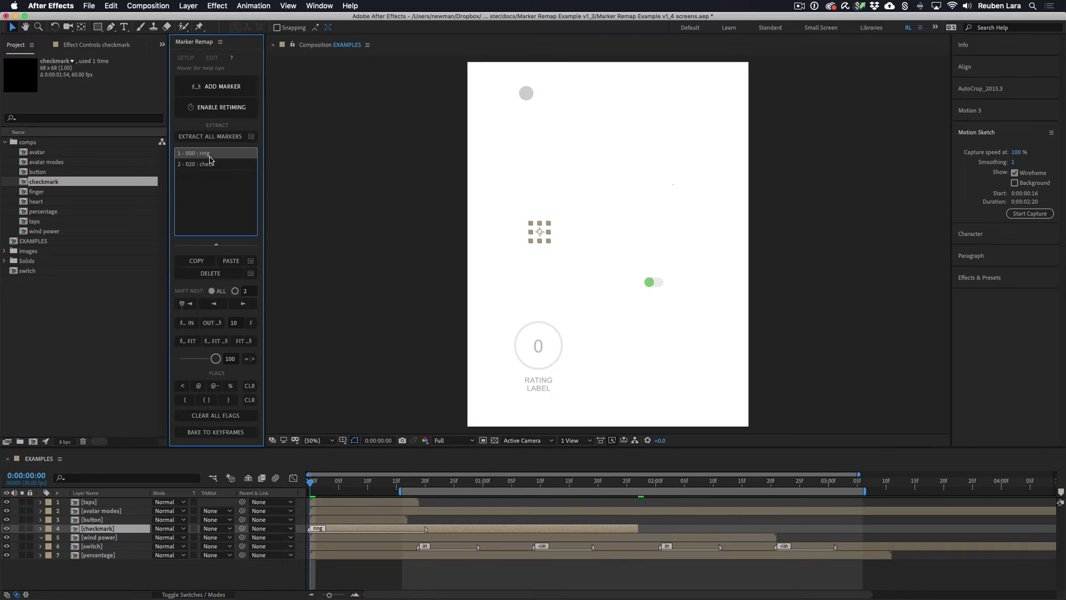
# Set the duration of the "ring" marker on the checkmark layer to 10 frames
pyautogui.moveTo(312, 484); pyautogui.dragTo(347, 487)
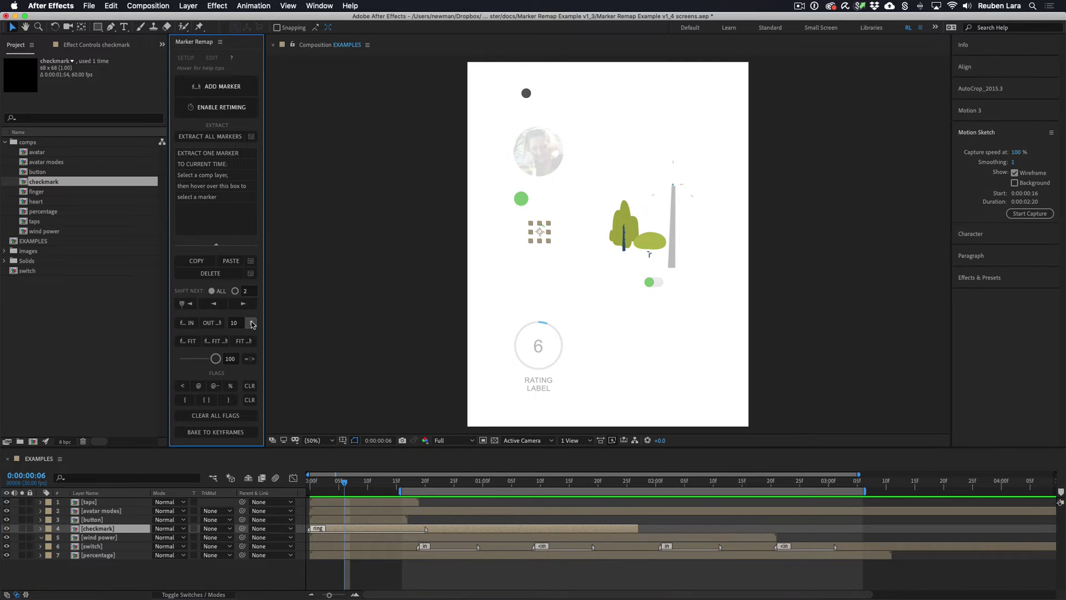
pyautogui.click(250, 323)
pyautogui.doubleClick(237, 323)
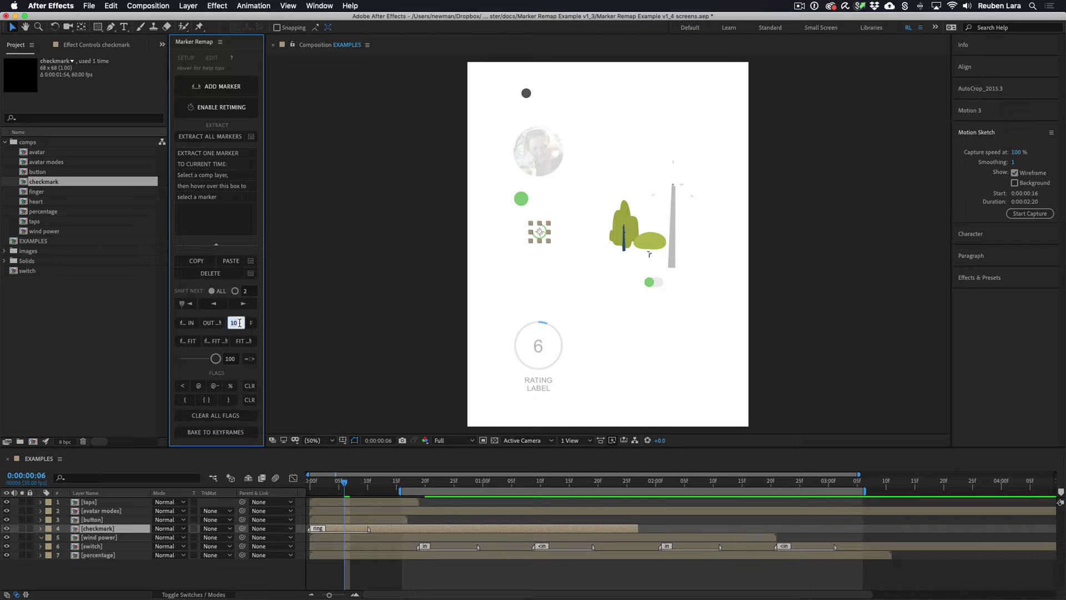
# Play back the shortened ring animation from 0:00:00:00
pyautogui.moveTo(345, 484); pyautogui.dragTo(309, 484)
pyautogui.press('space')
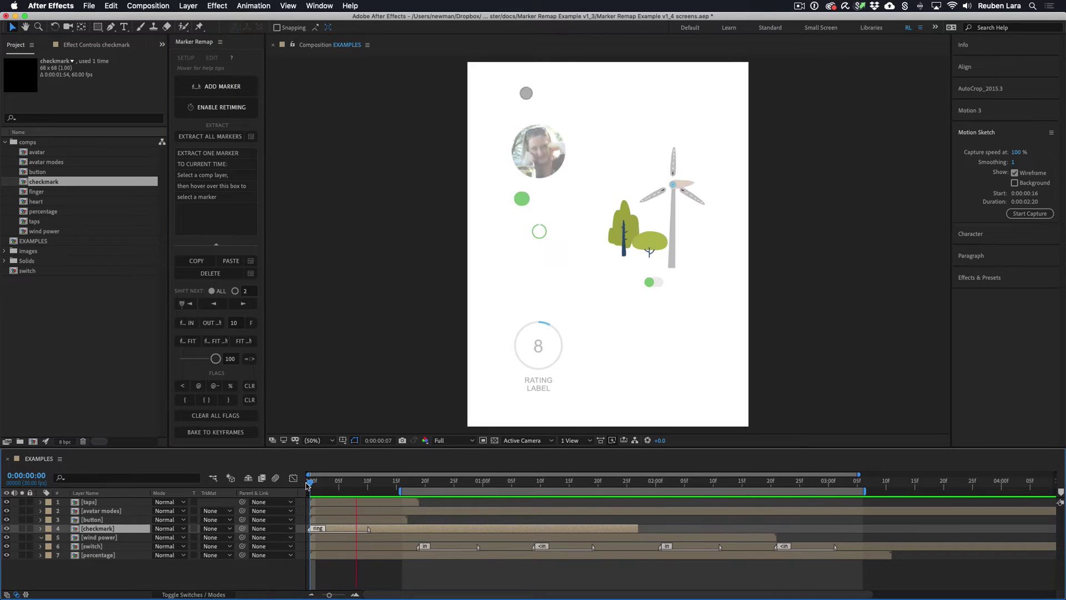
pyautogui.press('space')
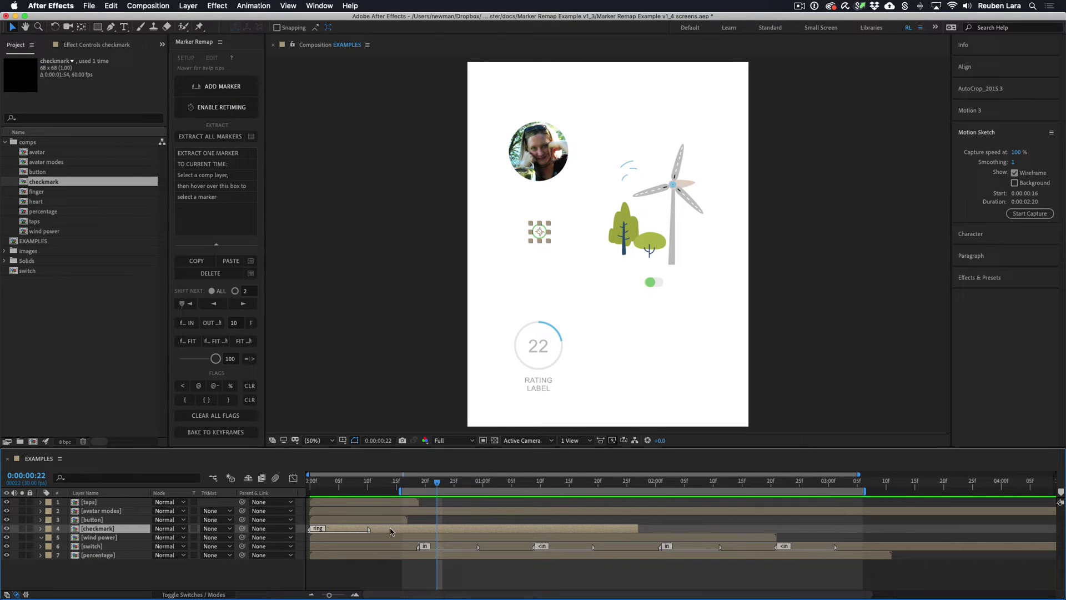
# Duplicate the checkmark layer three times in the EXAMPLES composition
pyautogui.hotkey('ctrl', 'd')
pyautogui.hotkey('ctrl', 'd')
pyautogui.hotkey('ctrl', 'd')
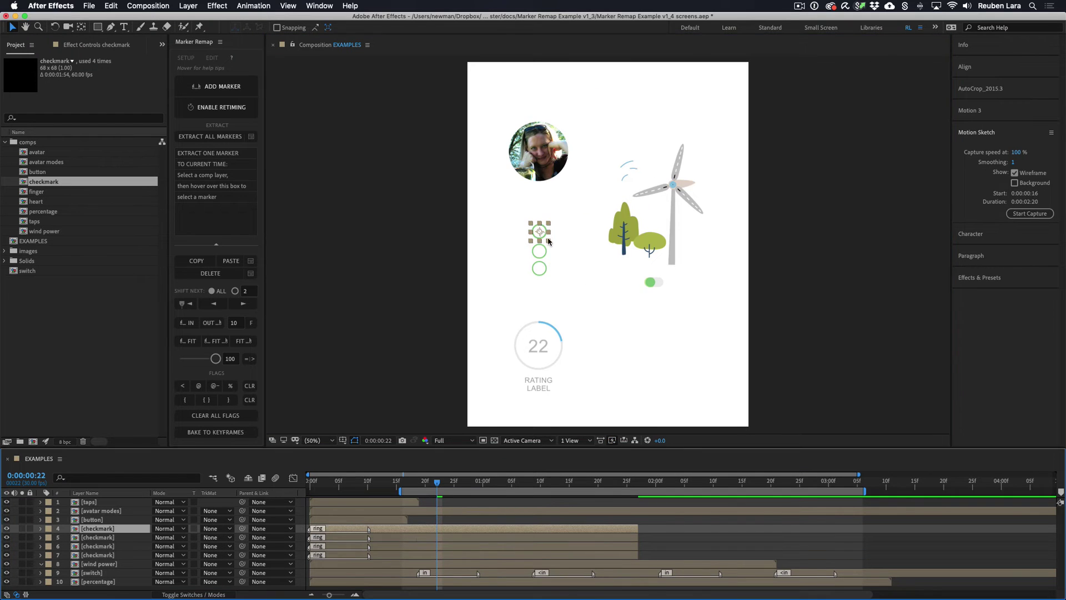
# Space the four checkmark copies evenly in a vertical column, stagger their layers one frame apart, and play back the ring animations
pyautogui.click(982, 70)
pyautogui.click(383, 539)
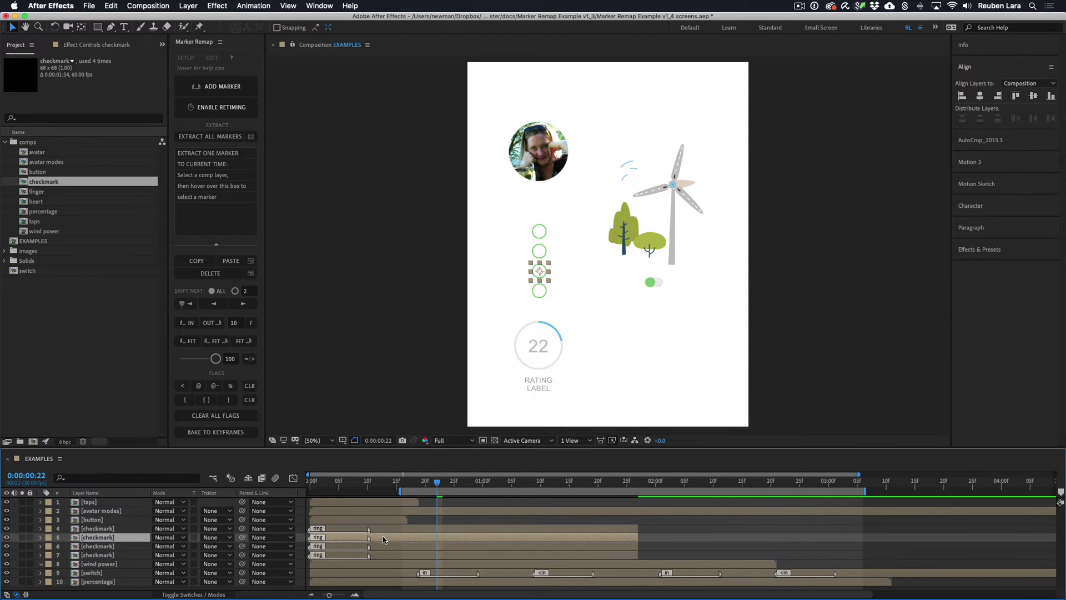
pyautogui.moveTo(386, 537); pyautogui.dragTo(413, 557)
pyautogui.press('space')
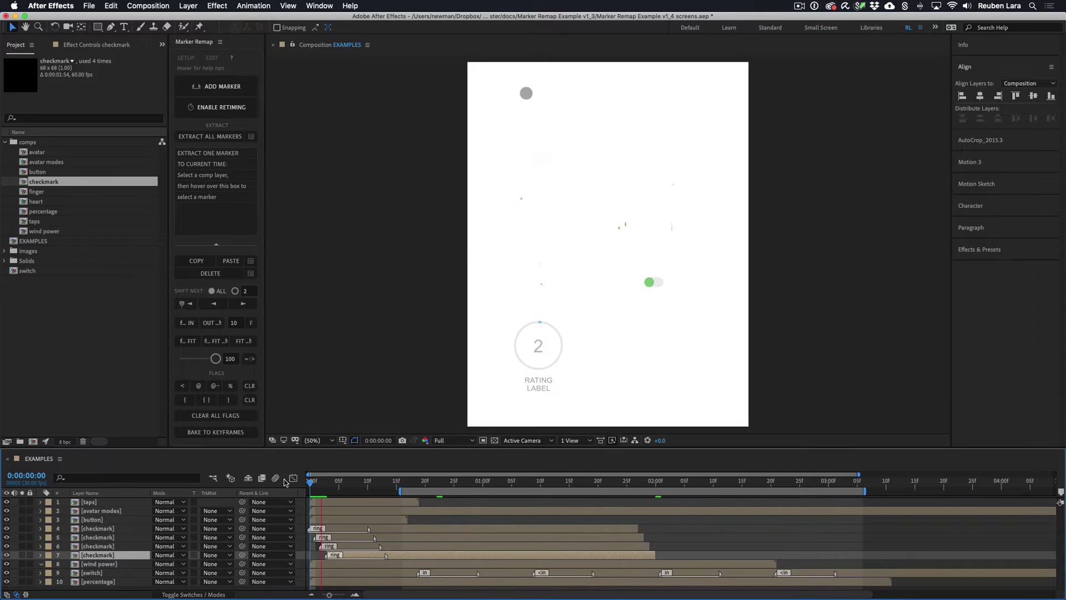
pyautogui.press('space')
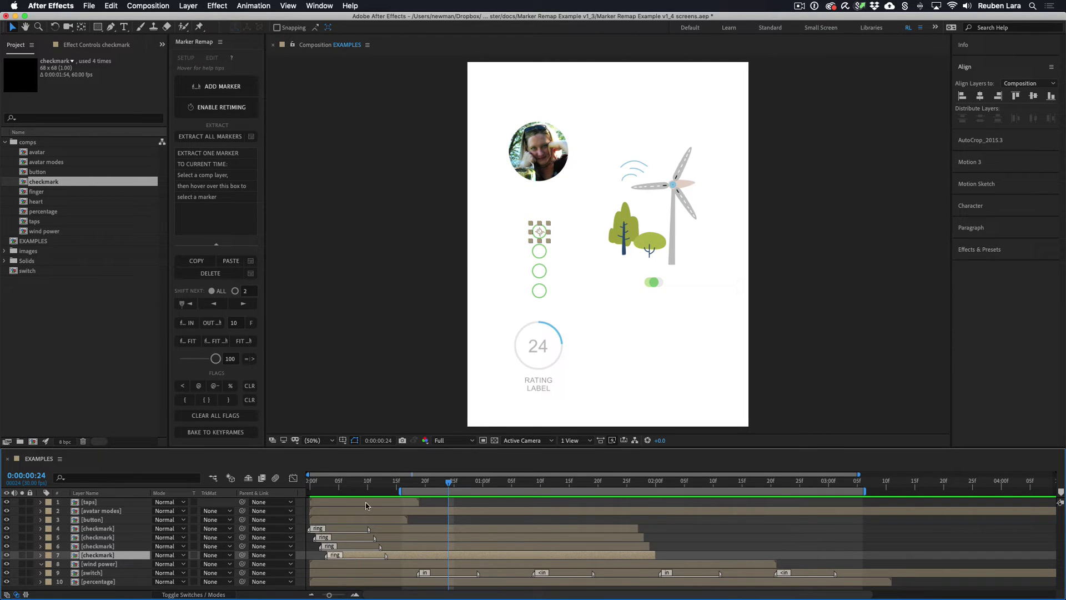
# Extract the "check" marker at 0:00:00:25 on the third checkmark from the top of the column and play it back
pyautogui.moveTo(446, 485)
pyautogui.mouseDown()
pyautogui.moveTo(477, 484)
pyautogui.moveTo(454, 484)
pyautogui.mouseUp()
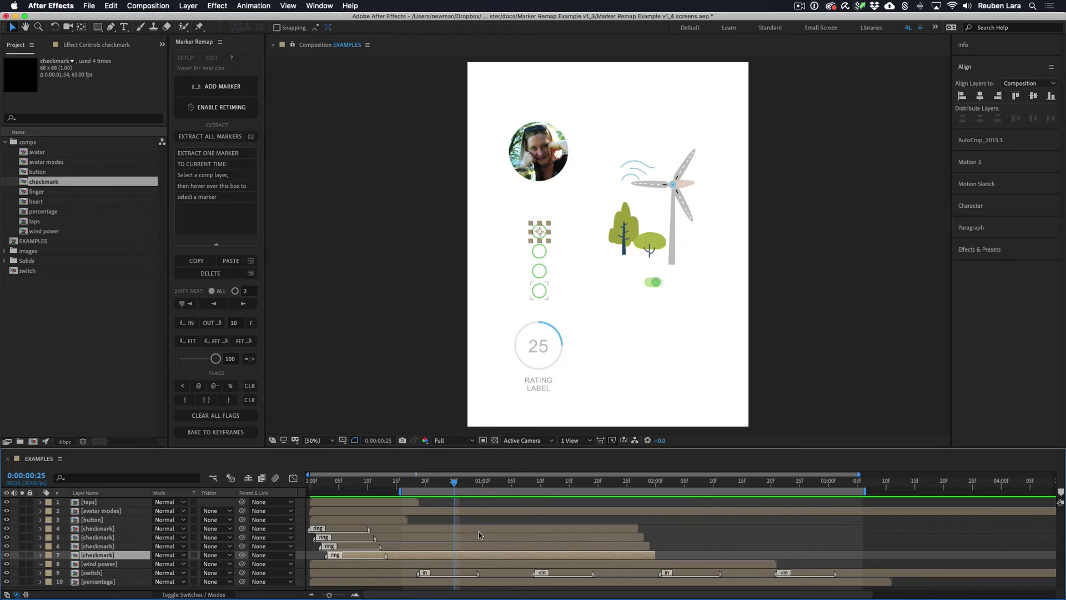
pyautogui.click(543, 273)
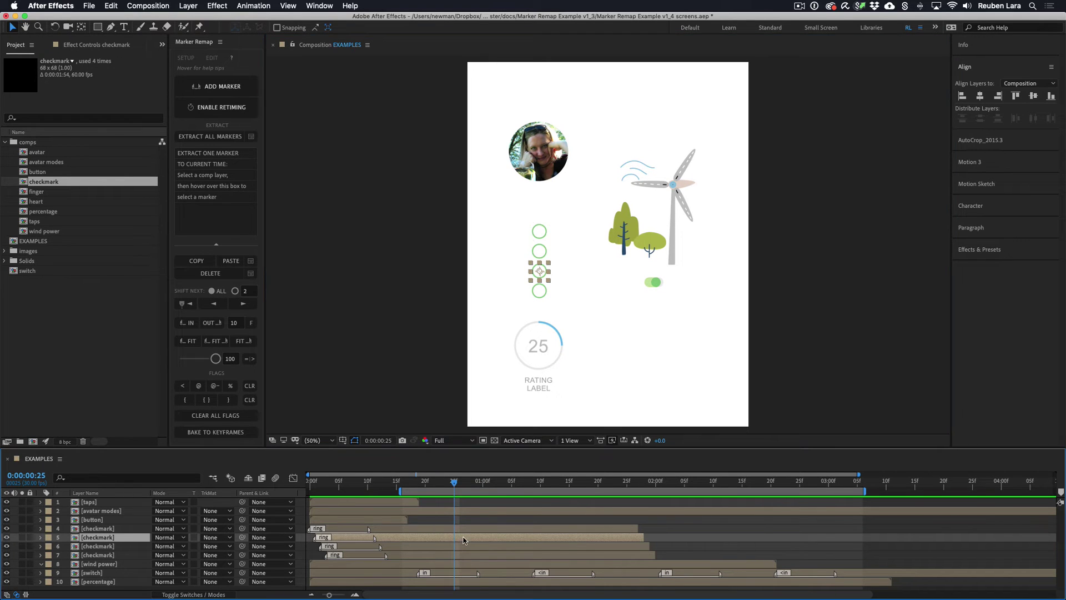
pyautogui.moveTo(239, 160)
pyautogui.click(204, 164)
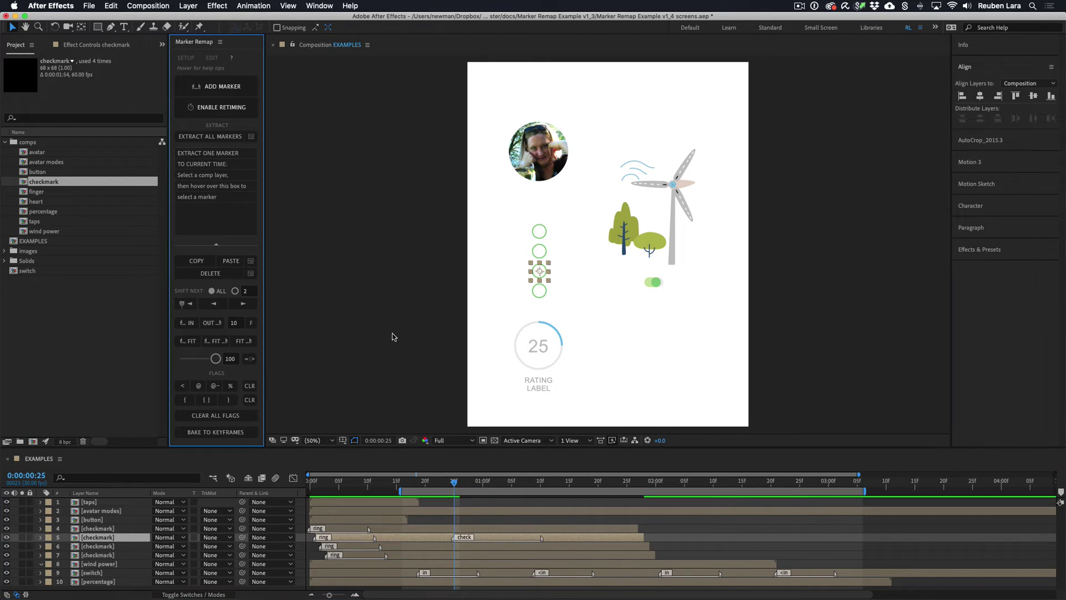
pyautogui.press('Home')
pyautogui.press('space')
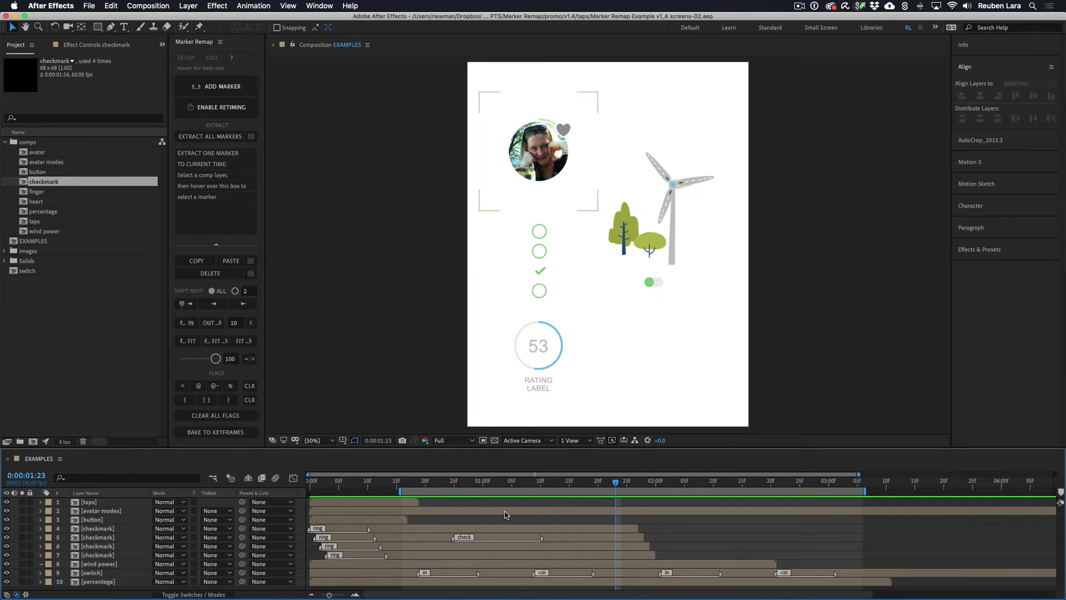
# Extend the work area start to 0:00:00:00 and apply the automatic Marker Remap retiming setup to the button layer
pyautogui.moveTo(402, 492); pyautogui.dragTo(309, 491)
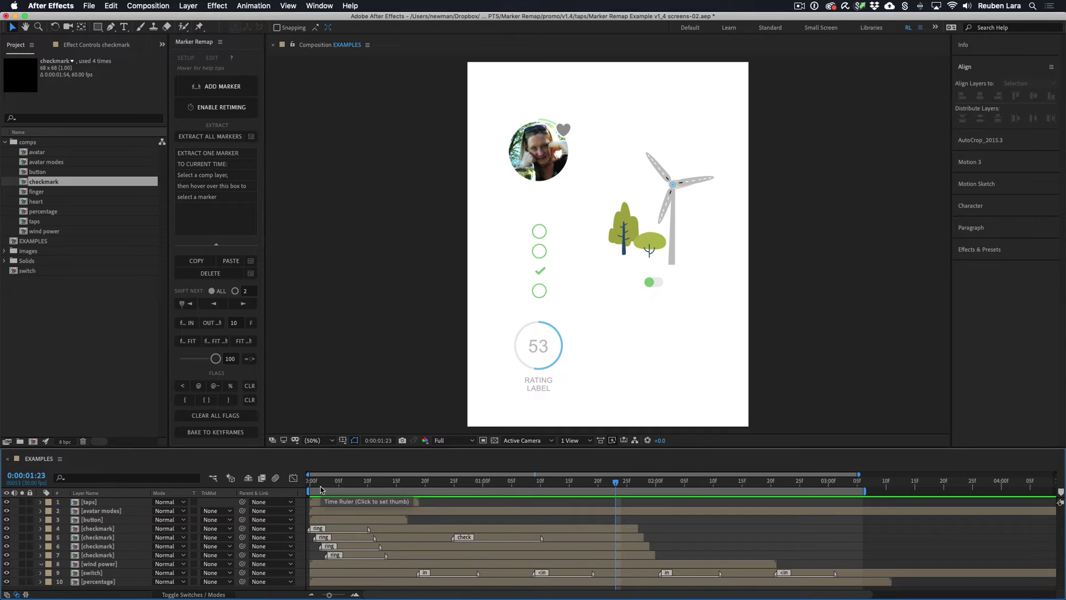
pyautogui.click(96, 520)
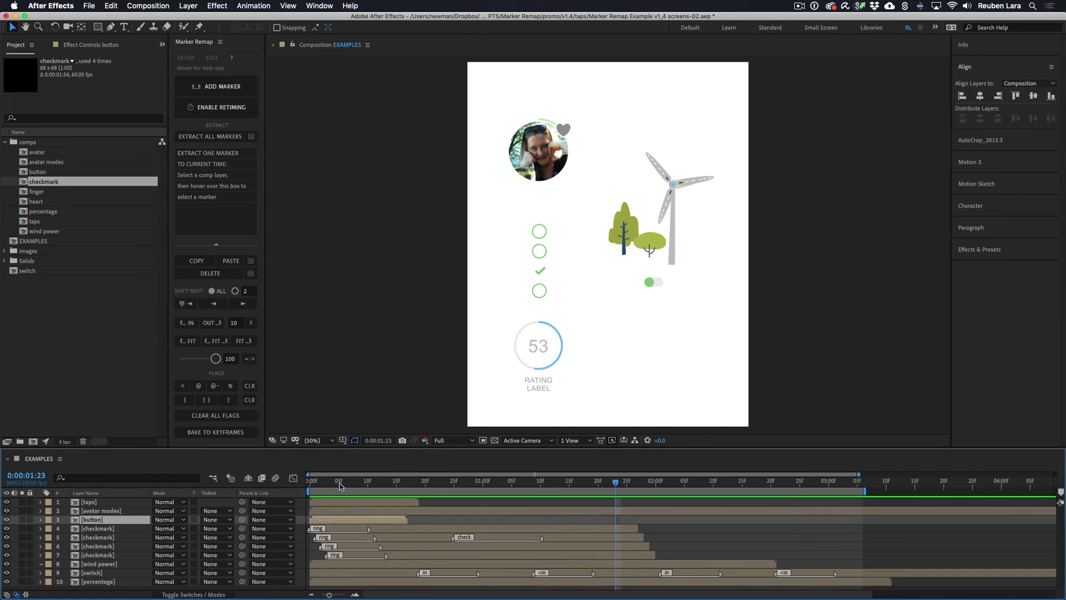
pyautogui.moveTo(311, 487); pyautogui.dragTo(333, 487)
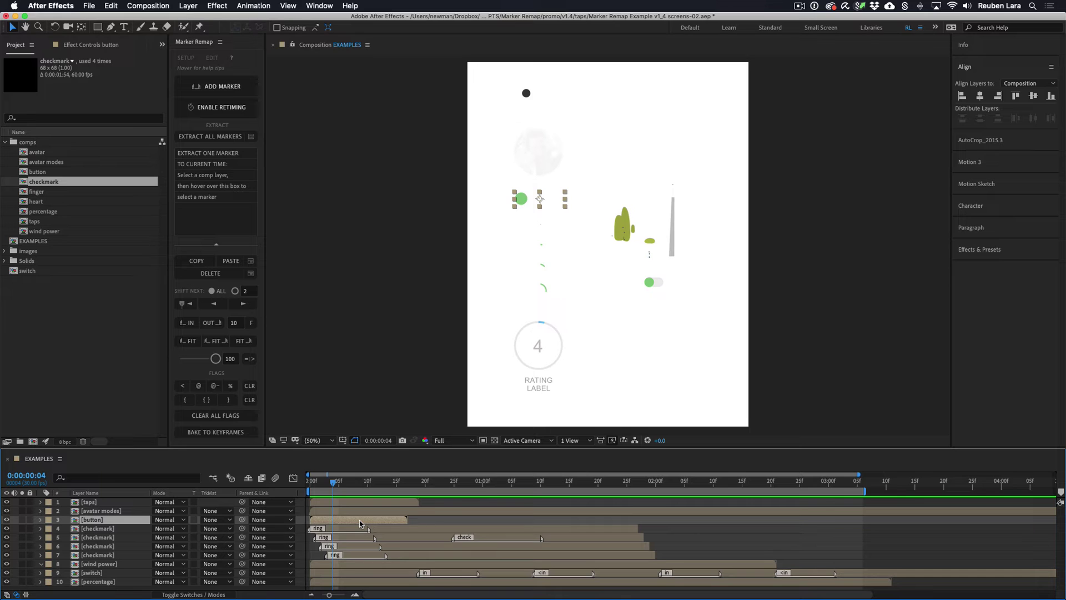
pyautogui.click(235, 107)
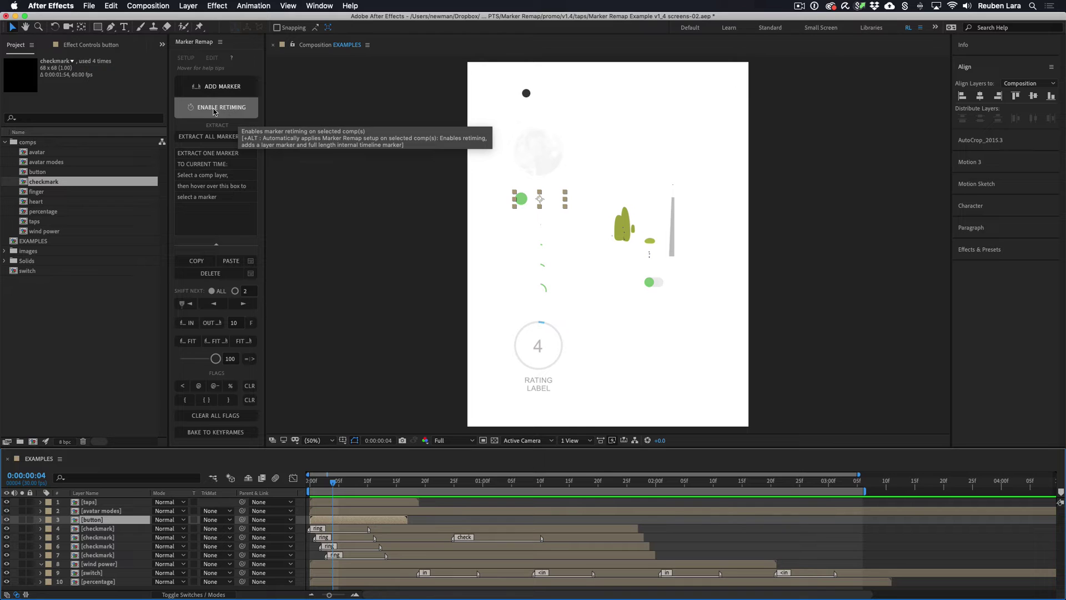
pyautogui.click(214, 108)
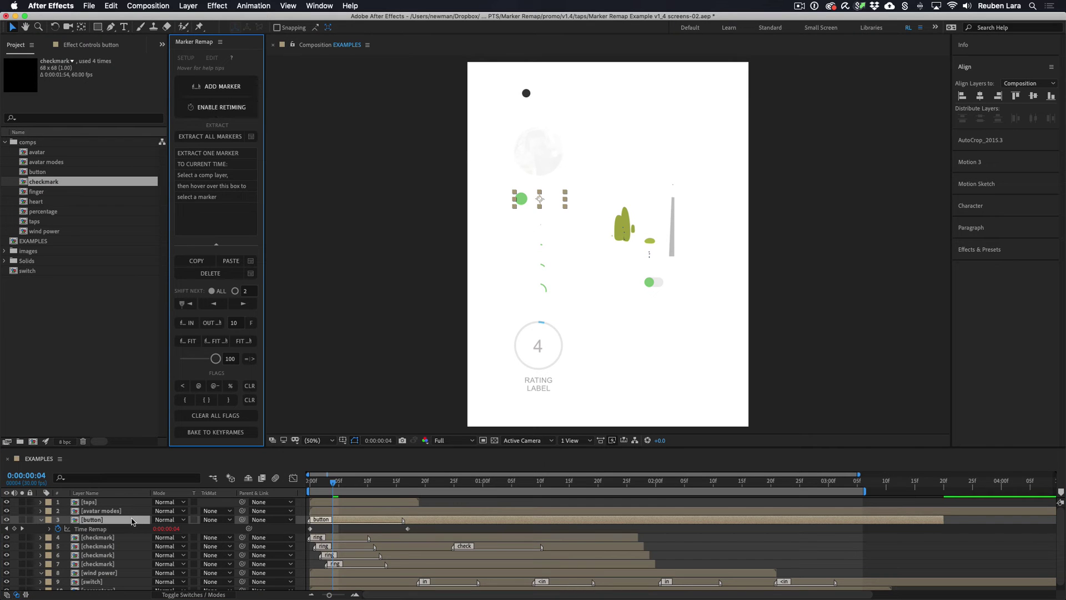
pyautogui.click(40, 519)
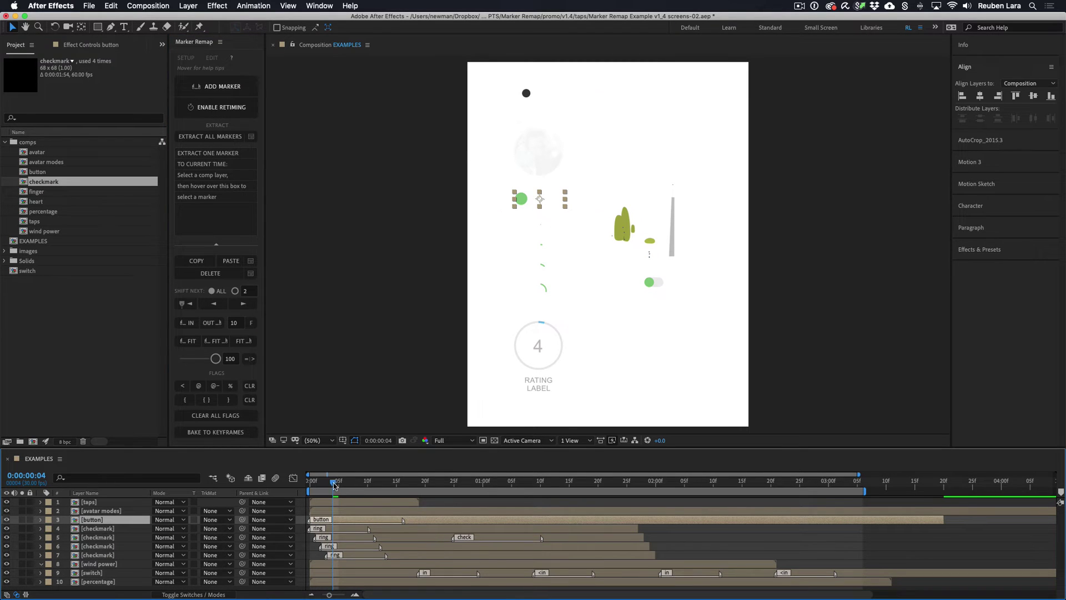
# Scrub through the button animation and examine the full-length marker inside the button precomp
pyautogui.moveTo(334, 482); pyautogui.dragTo(397, 491)
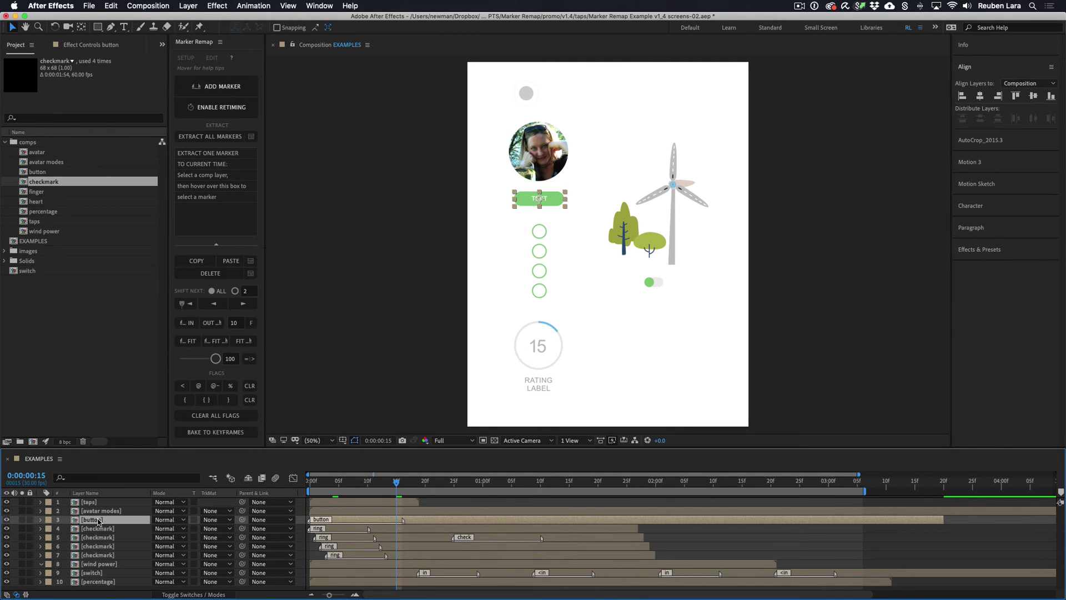
pyautogui.doubleClick(440, 523)
pyautogui.moveTo(349, 481); pyautogui.dragTo(678, 481)
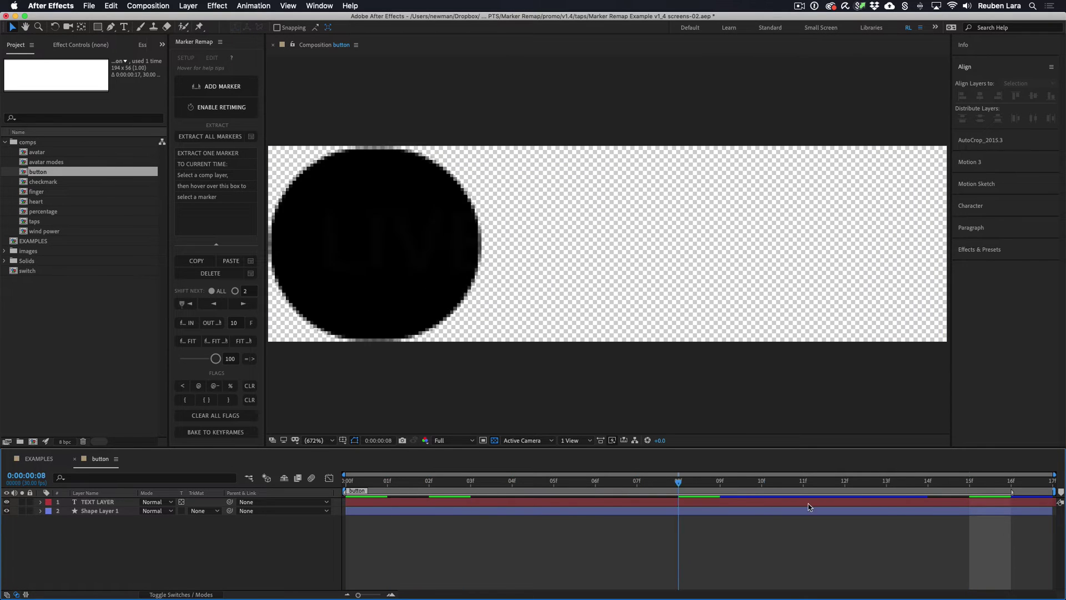
pyautogui.moveTo(807, 503); pyautogui.dragTo(334, 491)
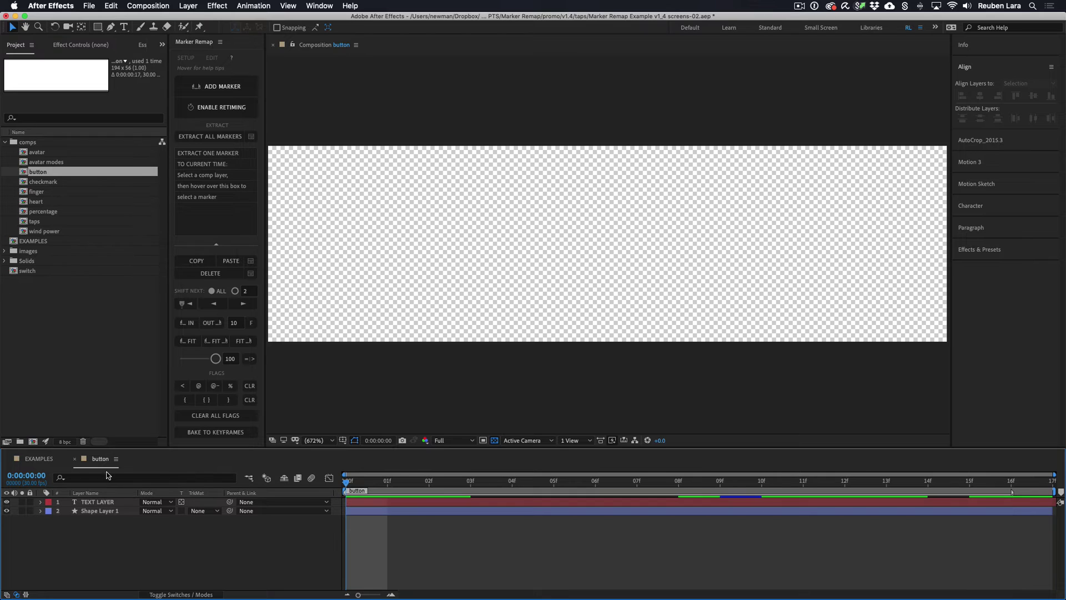
pyautogui.click(76, 459)
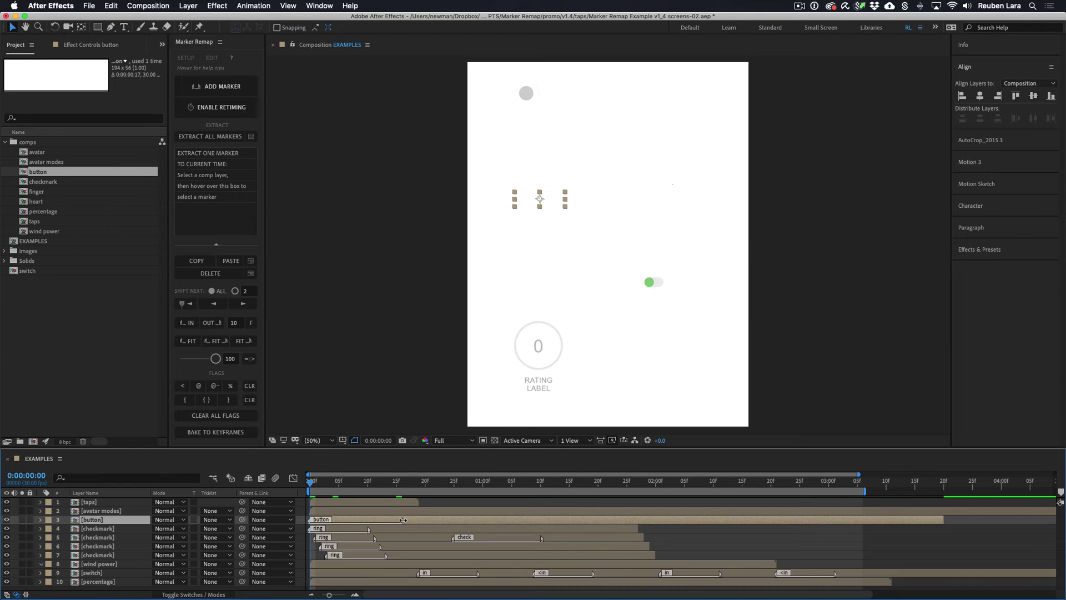
# Shorten the "button" marker on the button layer to about 7 frames and play back the faster animation
pyautogui.moveTo(317, 475); pyautogui.dragTo(351, 480)
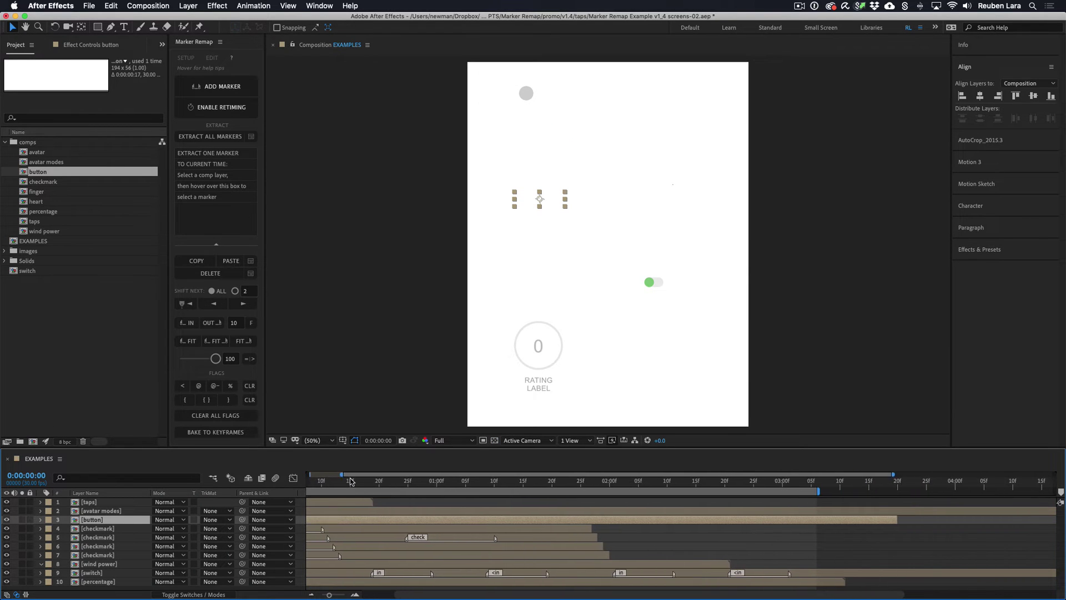
pyautogui.press('space')
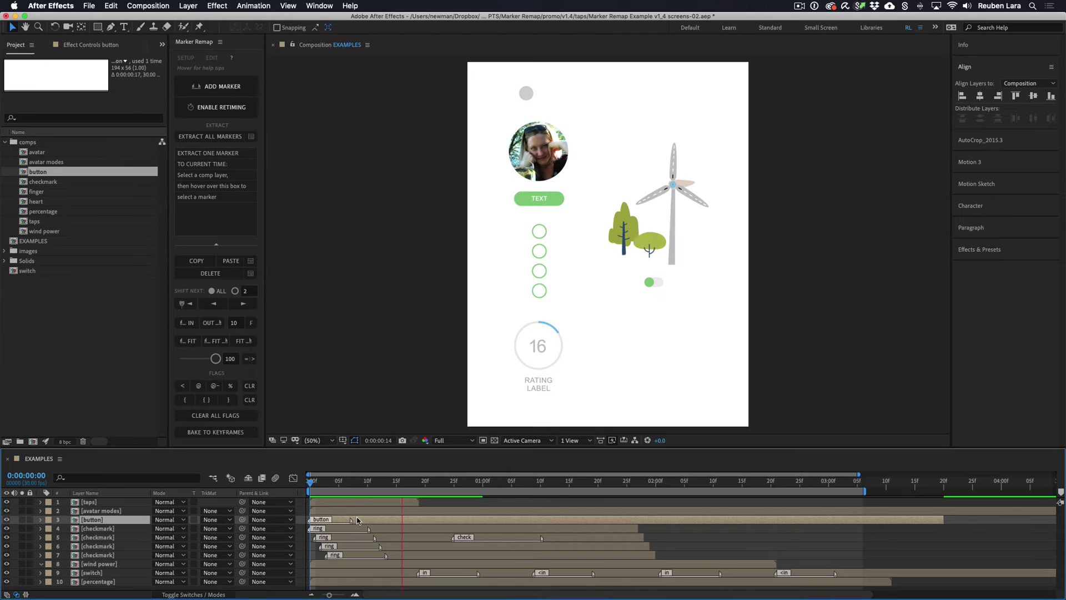
pyautogui.press('space')
# Move the "button" marker to start at about 0:00:00:15, stretch it to about 20 frames, and play back the retimed button animation
pyautogui.moveTo(308, 520); pyautogui.dragTo(511, 520)
pyautogui.press('j')
pyautogui.press('space')
pyautogui.press('space')
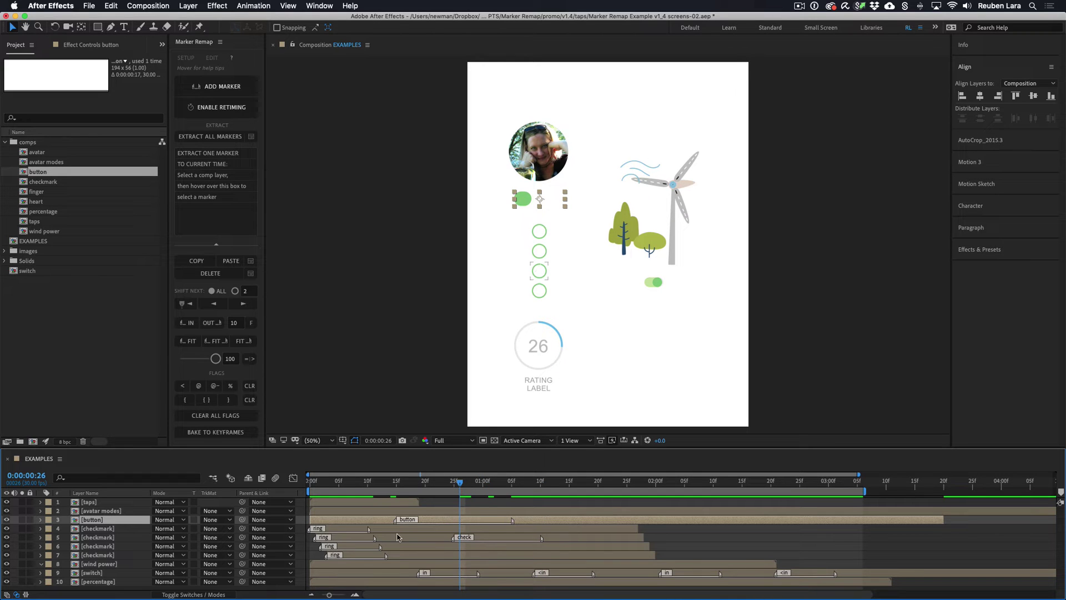
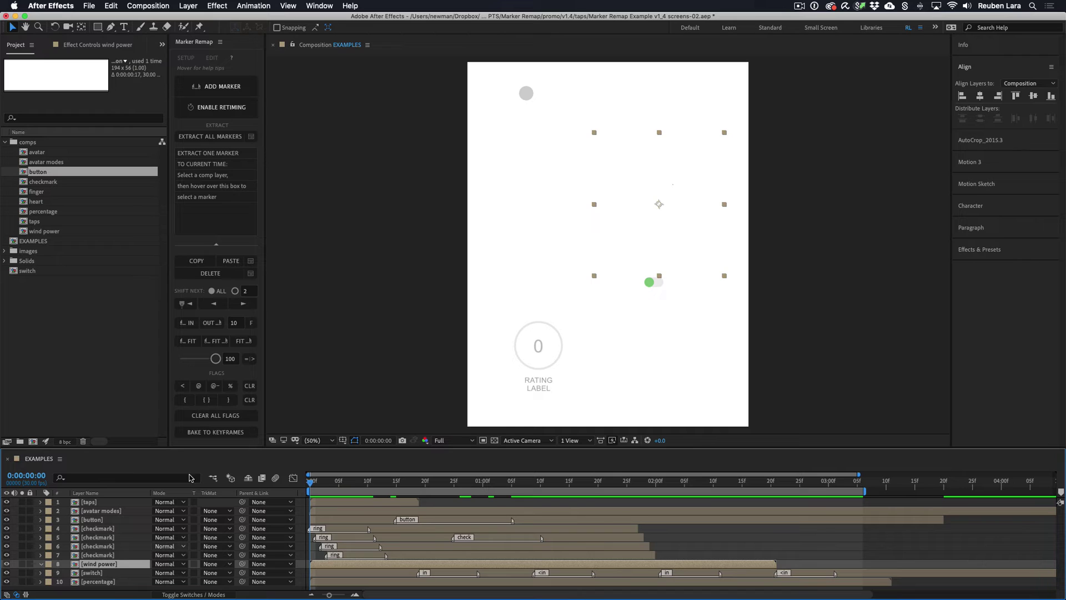
# Extract all markers onto the wind power layer, collapse its properties and play back the animation
pyautogui.click(204, 138)
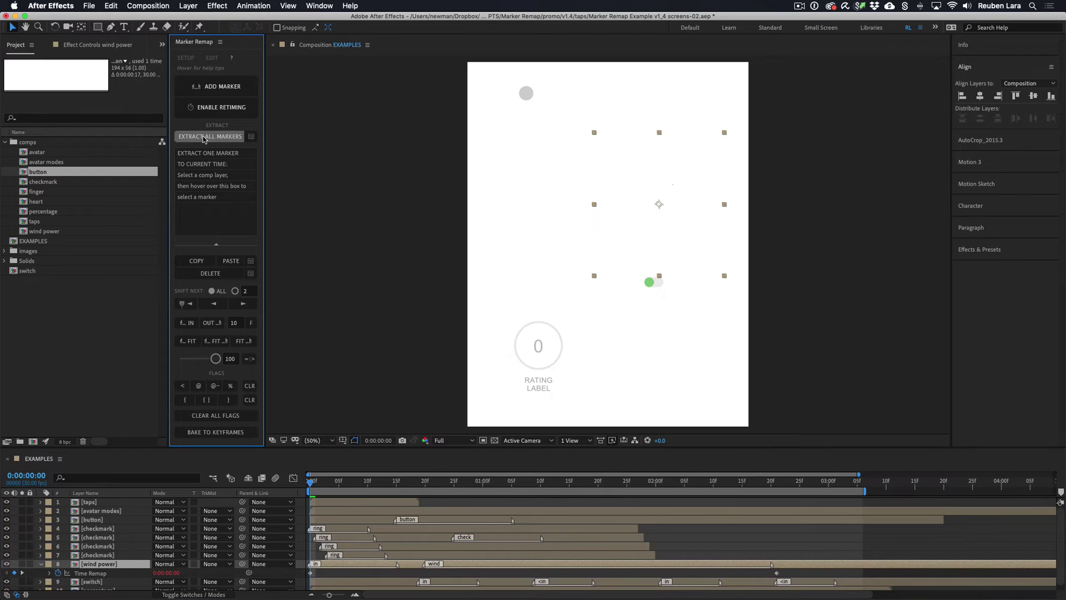
pyautogui.click(41, 564)
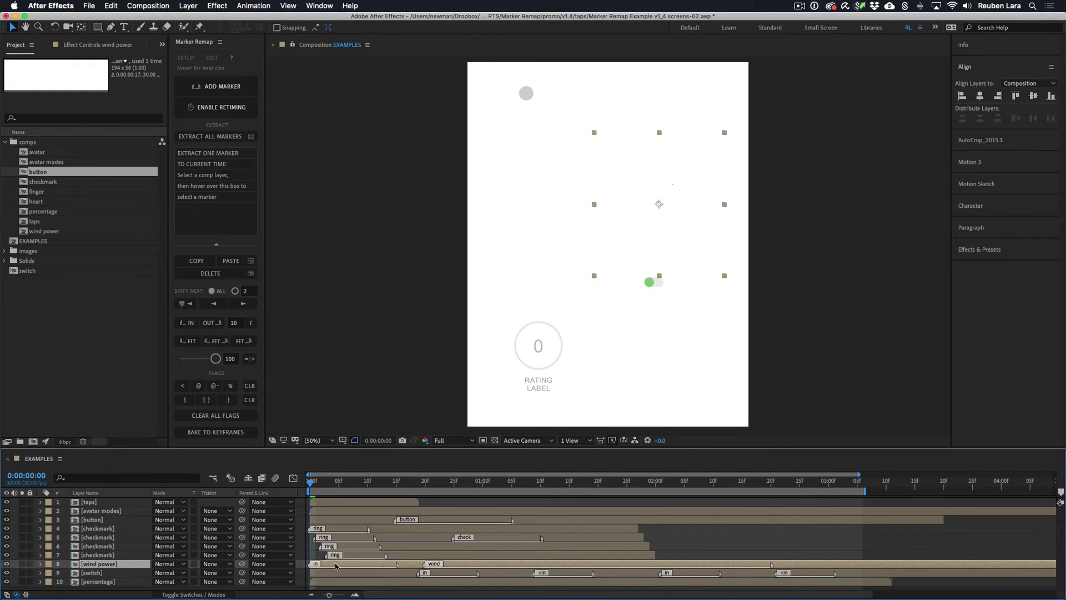
pyautogui.click(815, 546)
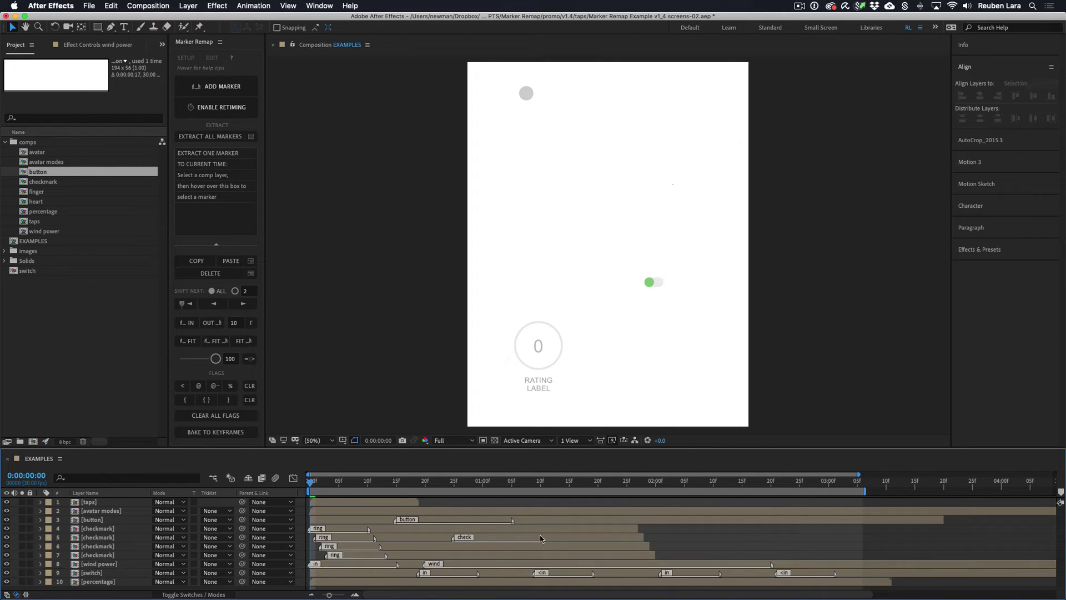
pyautogui.press('space')
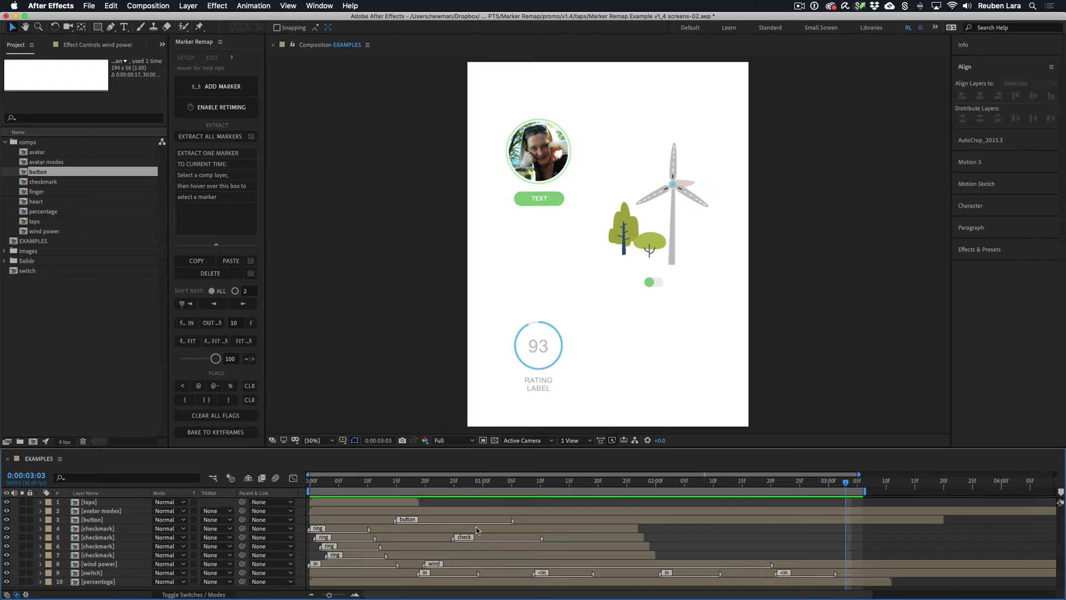
# Move the "wind" marker to about 0:00:00:16 and the switch layer's first "in" marker to 0:00:00:00, and scrub the result
pyautogui.moveTo(427, 564); pyautogui.dragTo(311, 573)
pyautogui.click(420, 573)
pyautogui.moveTo(311, 482); pyautogui.dragTo(369, 485)
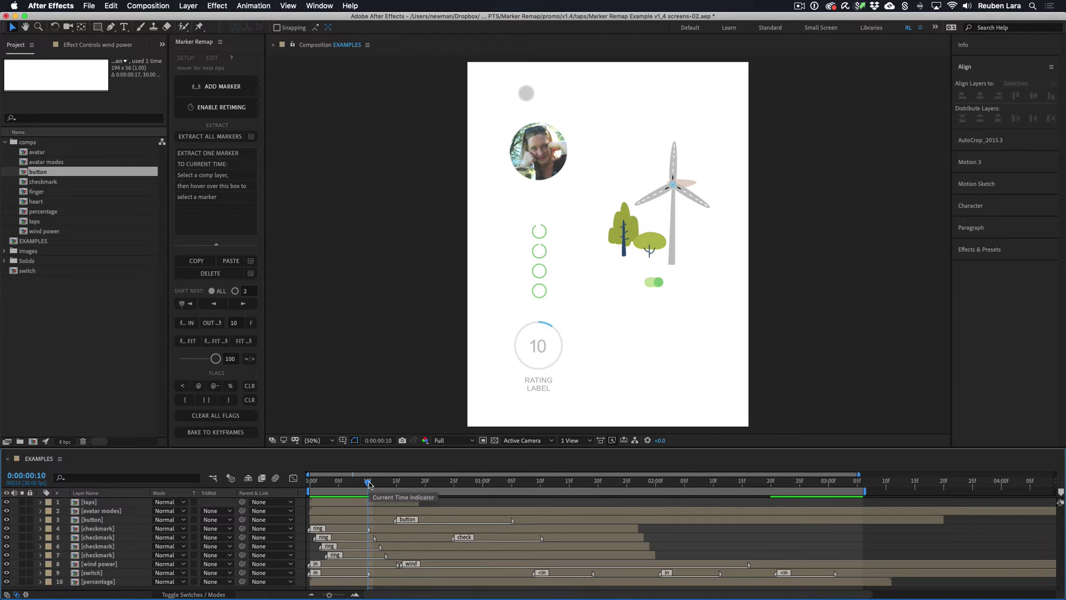
# Shift all markers on the wind power layer forward repeatedly, by single frames and in 10-frame jumps
pyautogui.moveTo(767, 564)
pyautogui.mouseDown()
pyautogui.moveTo(819, 566)
pyautogui.moveTo(765, 567)
pyautogui.mouseUp()
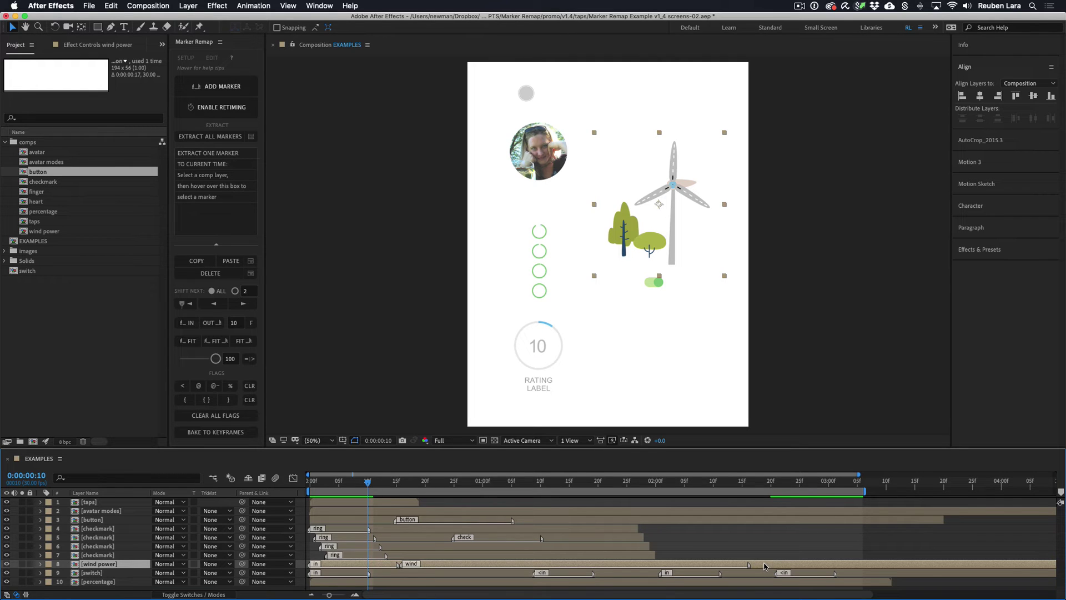
pyautogui.moveTo(366, 485); pyautogui.dragTo(344, 485)
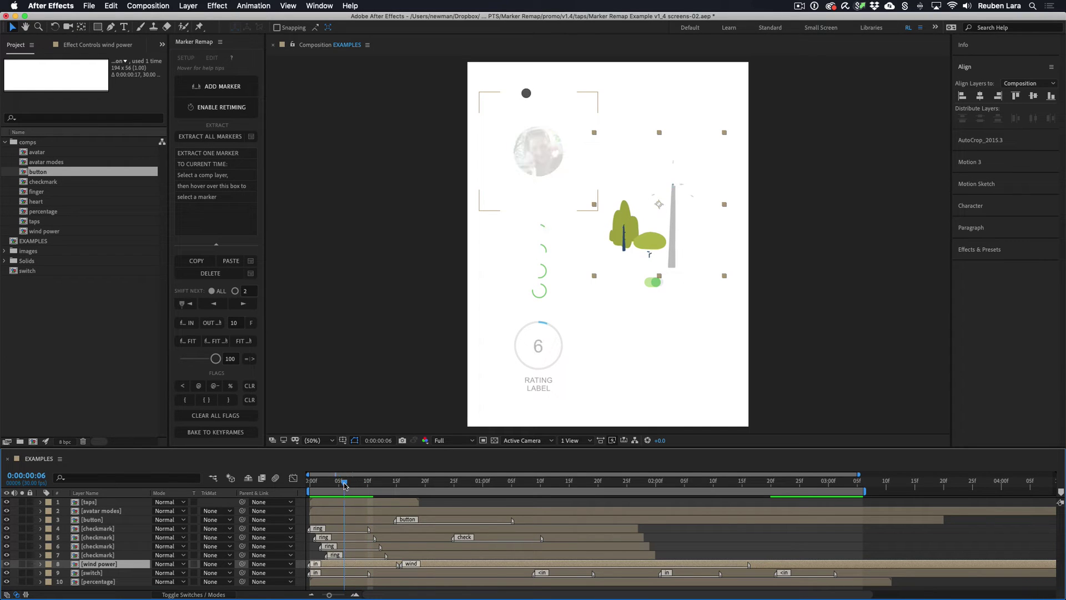
pyautogui.click(242, 305)
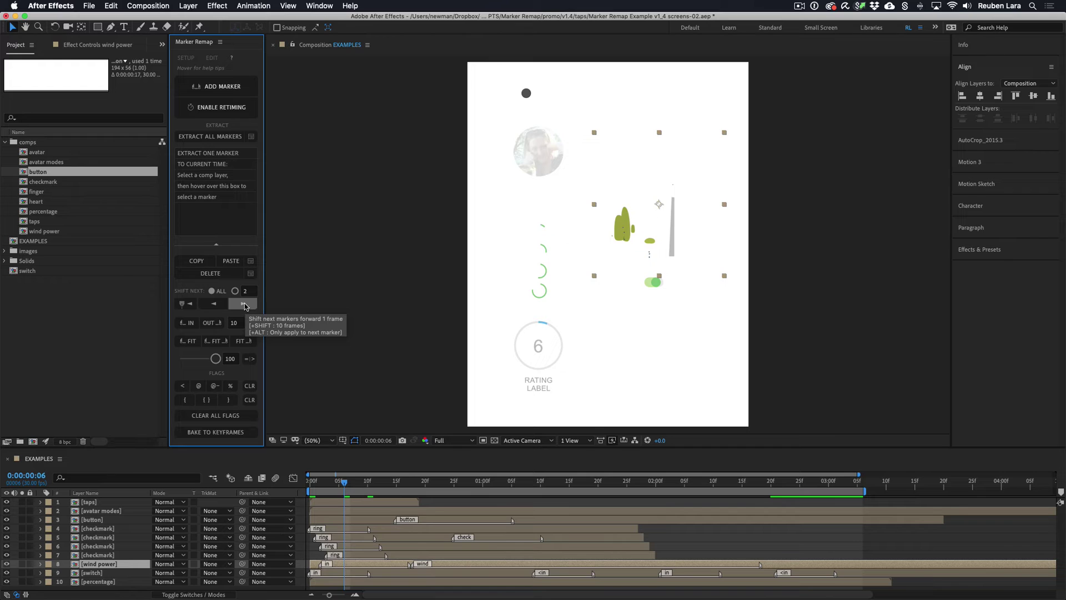
pyautogui.keyDown('shift'); pyautogui.click(245, 305); pyautogui.keyUp('shift')
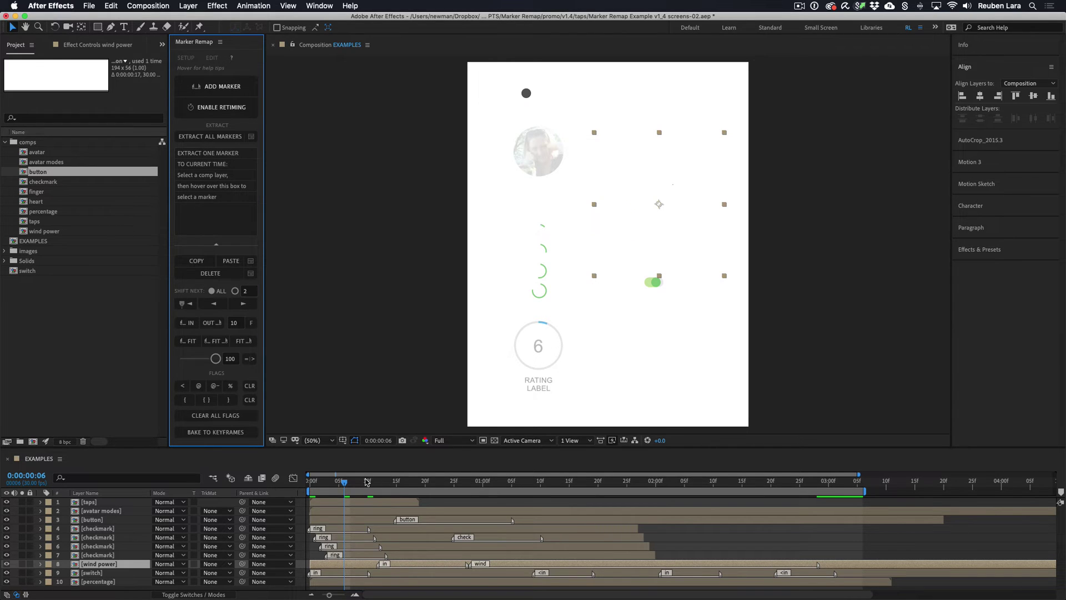
pyautogui.click(366, 482)
pyautogui.click(243, 303)
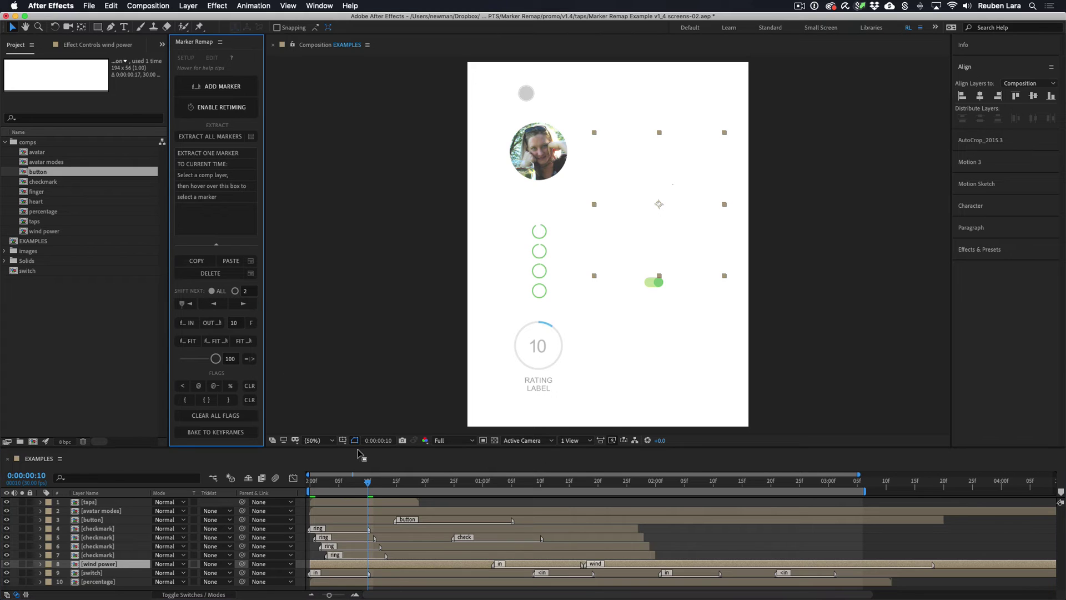
# Shift the wind power layer's markers back to the current time of 0:00:00:10 and play back from the start
pyautogui.moveTo(369, 482)
pyautogui.mouseDown()
pyautogui.moveTo(310, 486)
pyautogui.moveTo(370, 484)
pyautogui.mouseUp()
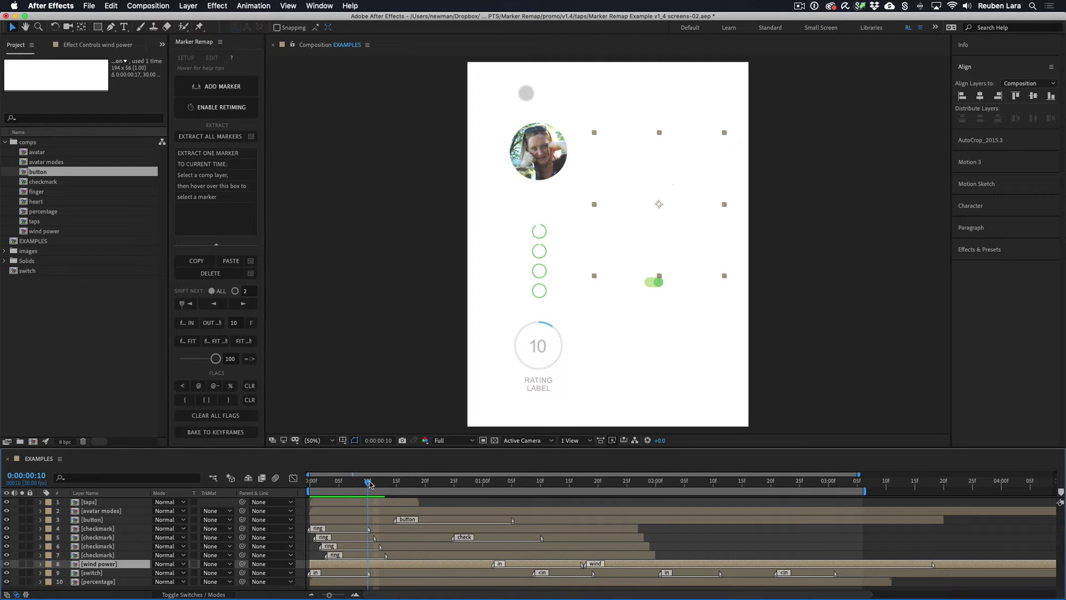
pyautogui.click(187, 306)
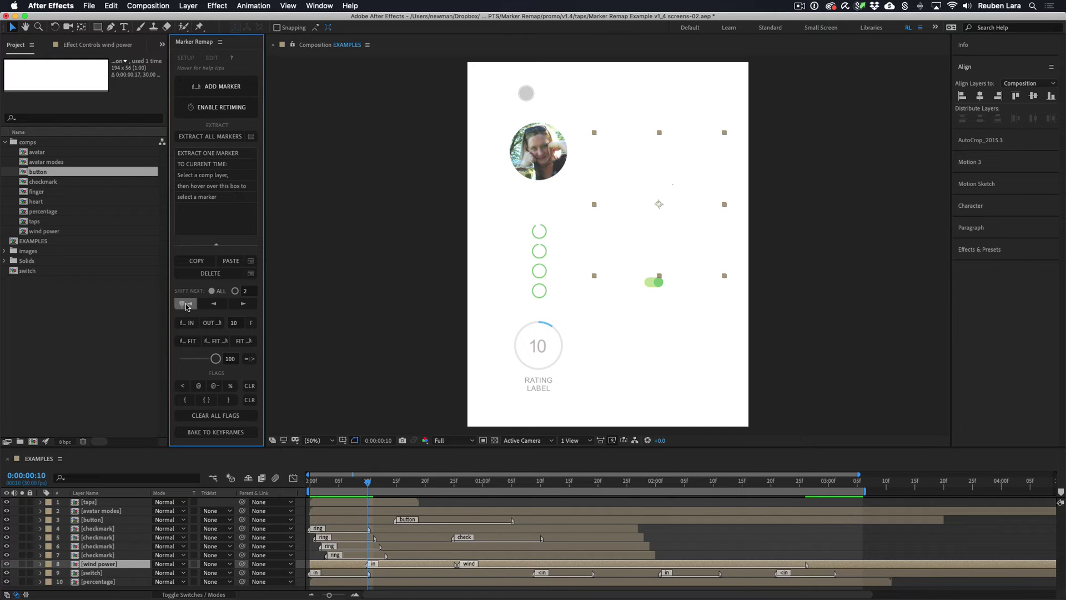
pyautogui.click(293, 484)
pyautogui.press('Home')
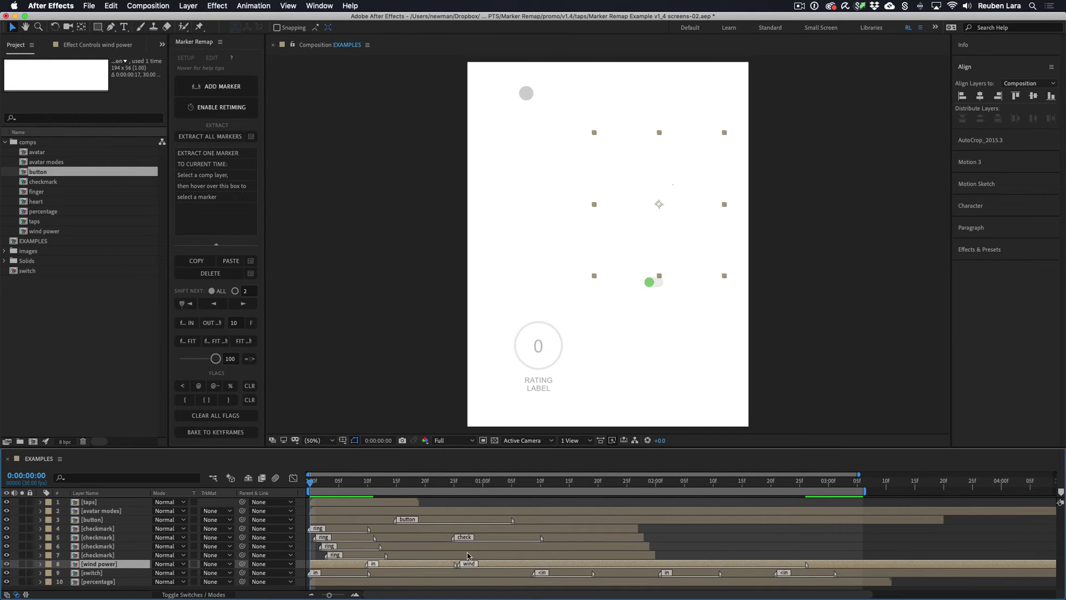
pyautogui.press('space')
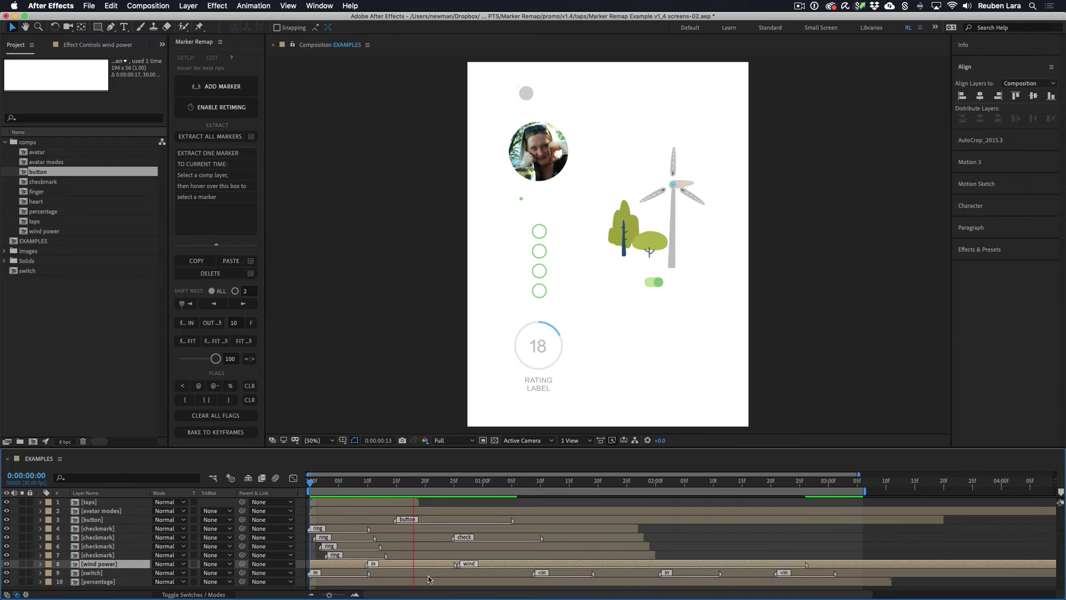
pyautogui.press('space')
# Shorten the "wind" marker to end at about 0:00:02:06 and play back the faster turbine animation
pyautogui.click(477, 481)
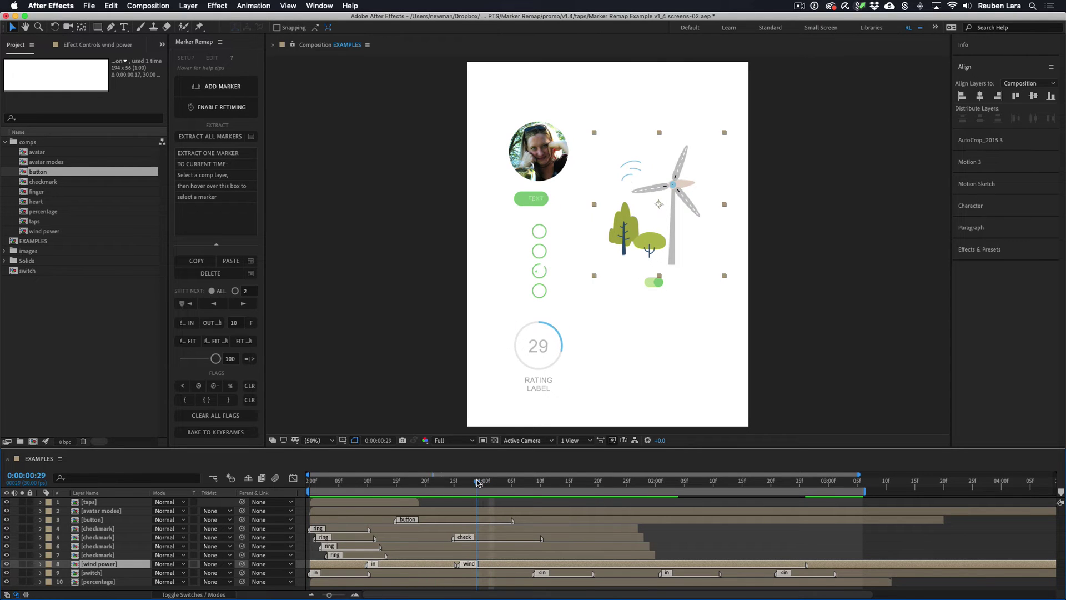
pyautogui.press('space')
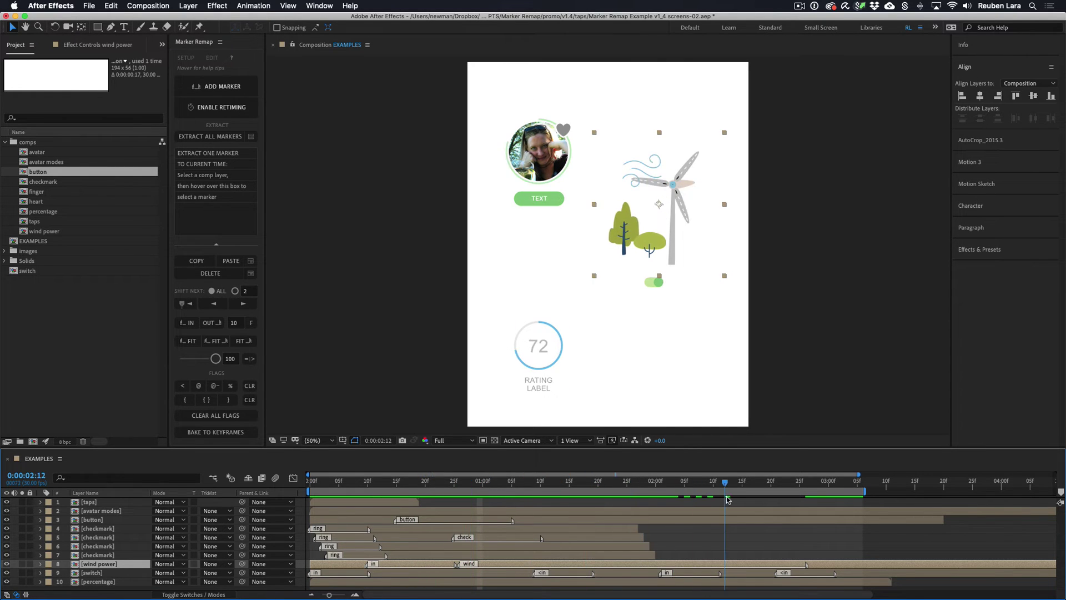
pyautogui.press('space')
pyautogui.moveTo(806, 565); pyautogui.dragTo(691, 564)
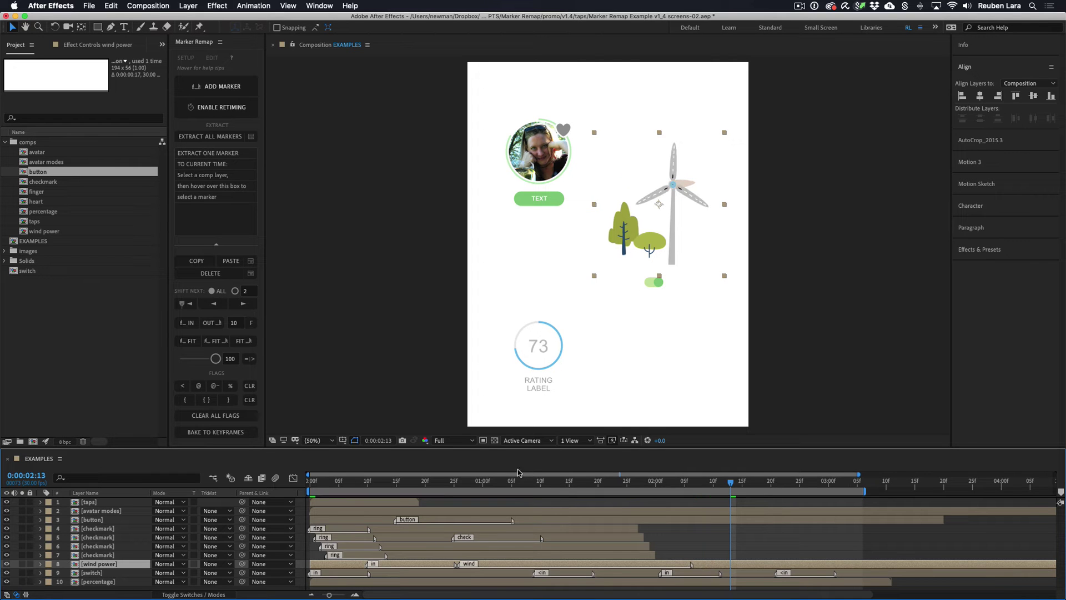
pyautogui.moveTo(499, 482); pyautogui.dragTo(460, 488)
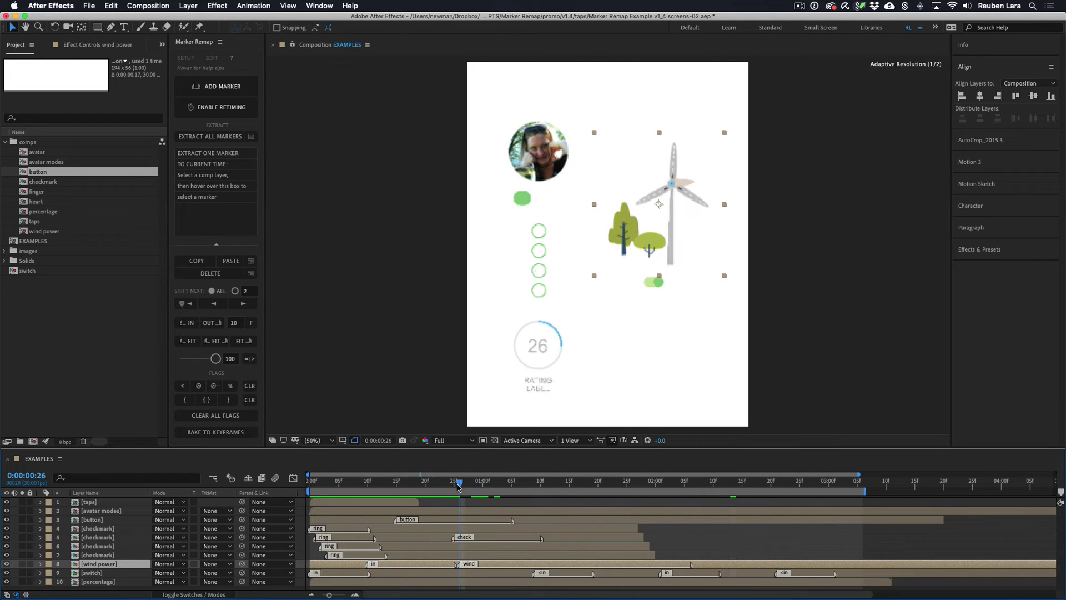
pyautogui.press('space')
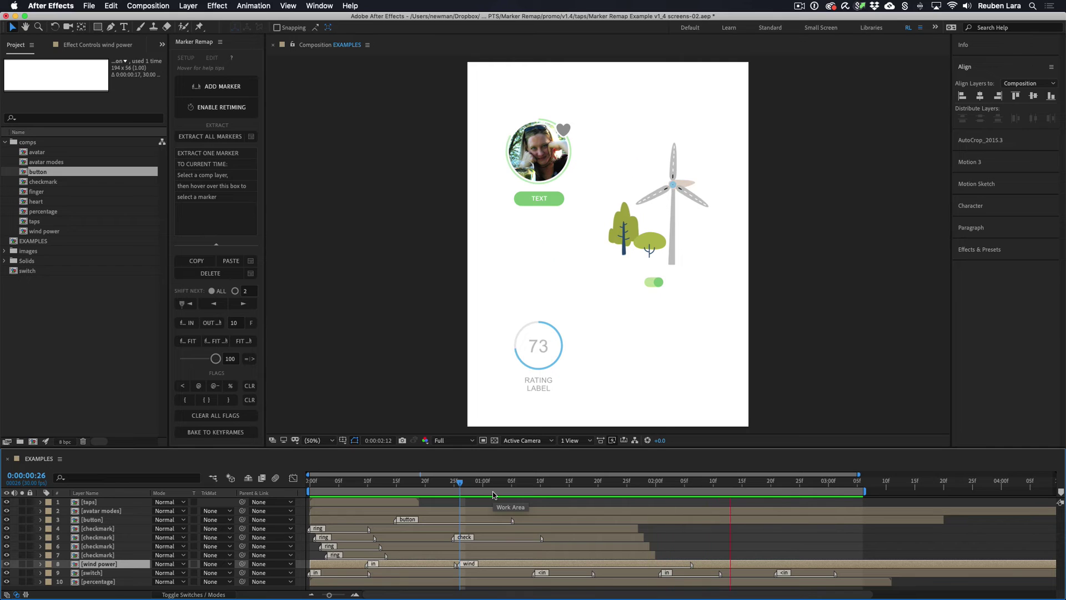
pyautogui.press('space')
# Add the Loop flag to the "wind" marker, extend the work area end to about 0:00:04:07 and play back the loop
pyautogui.moveTo(612, 485); pyautogui.dragTo(512, 487)
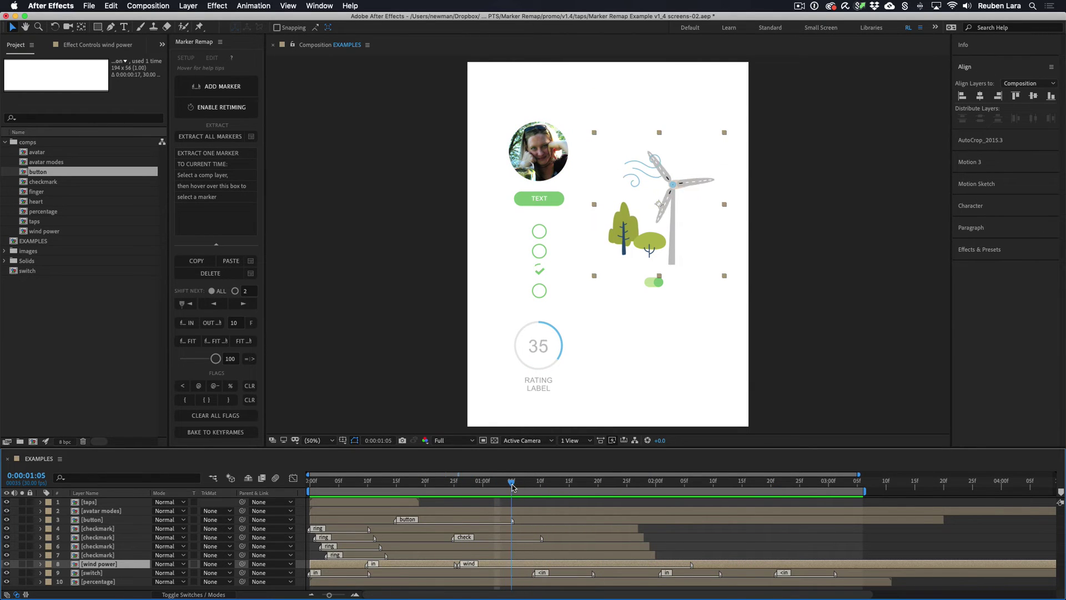
pyautogui.click(197, 385)
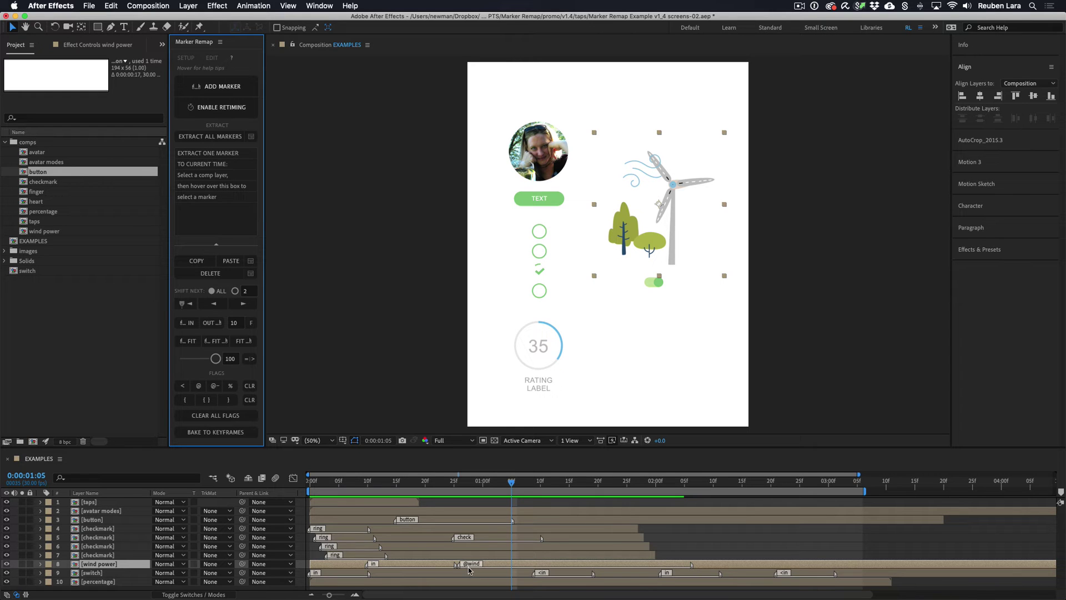
pyautogui.moveTo(477, 486); pyautogui.dragTo(327, 483)
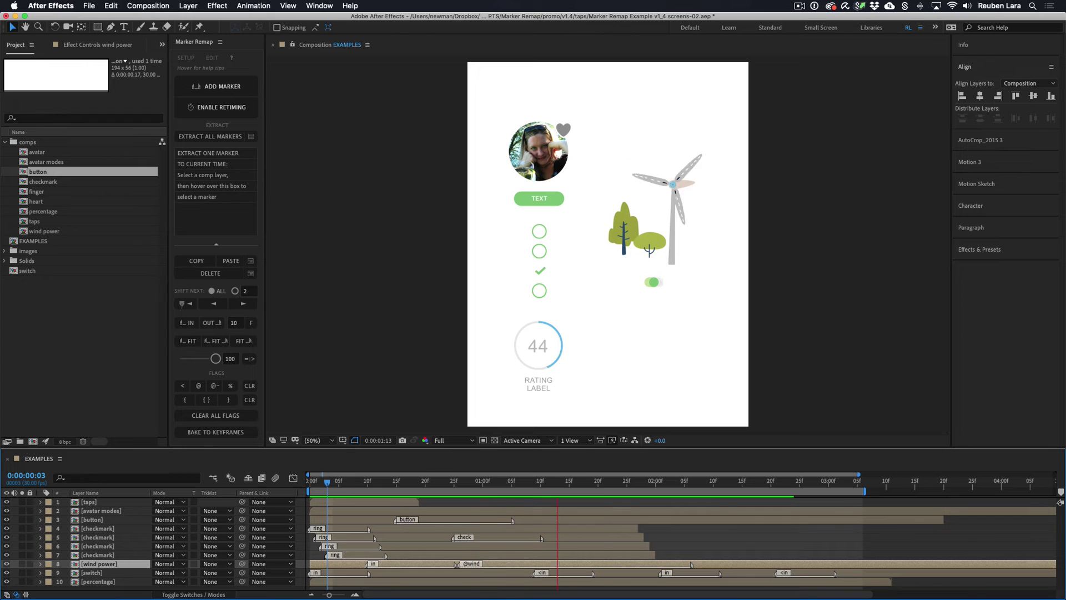
pyautogui.press('space')
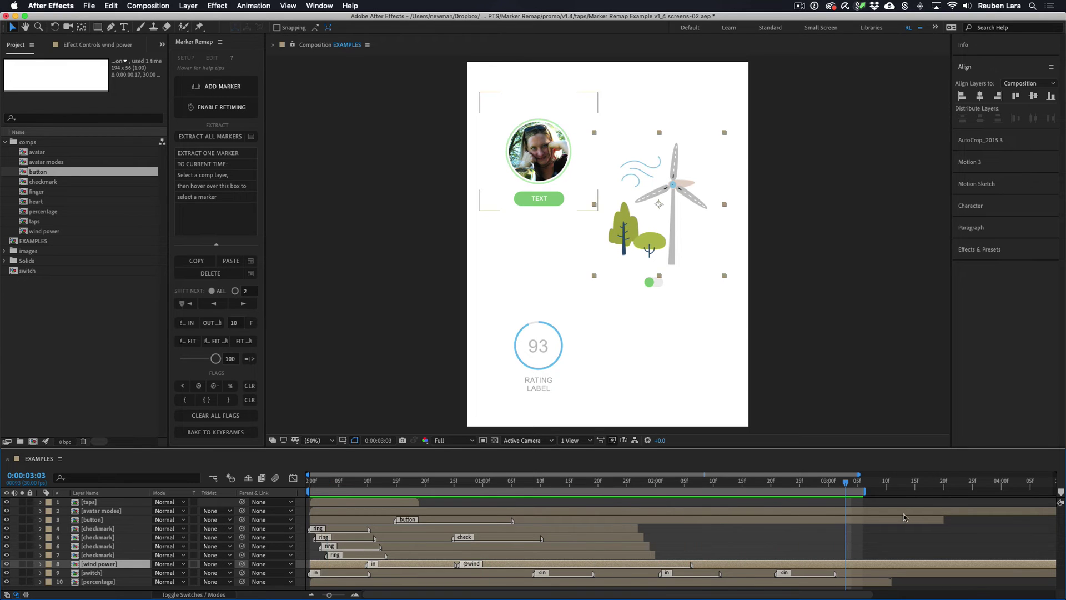
pyautogui.moveTo(866, 490); pyautogui.dragTo(1042, 492)
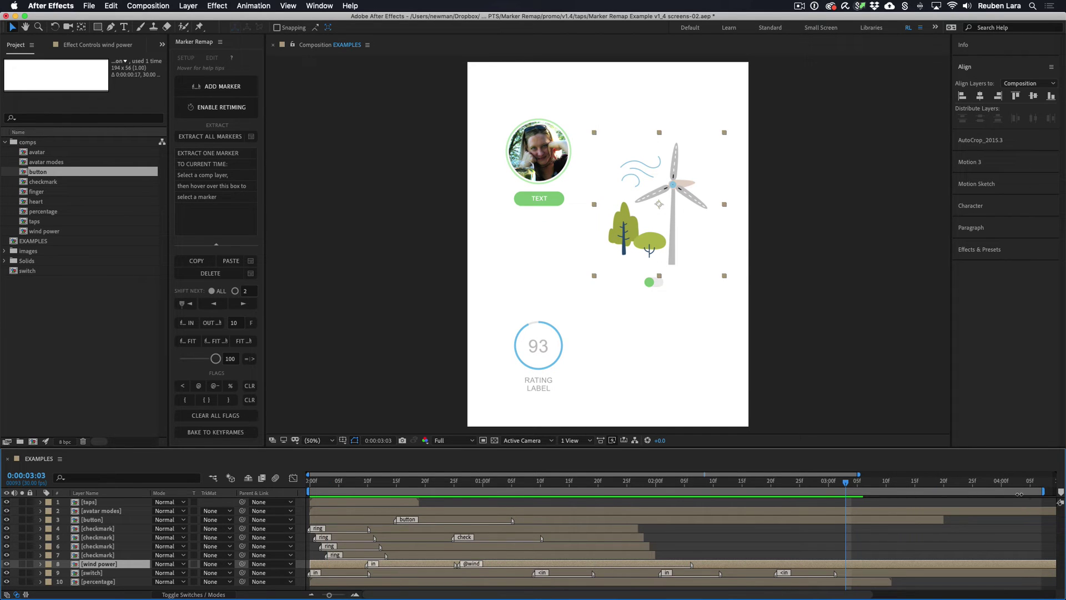
pyautogui.press('space')
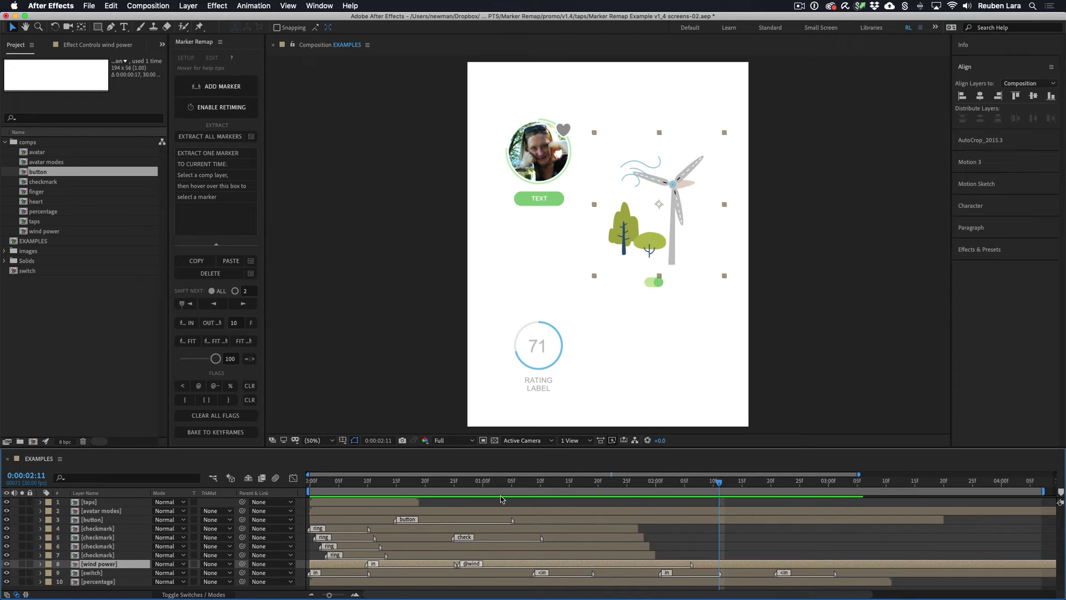
pyautogui.moveTo(501, 481); pyautogui.dragTo(460, 482)
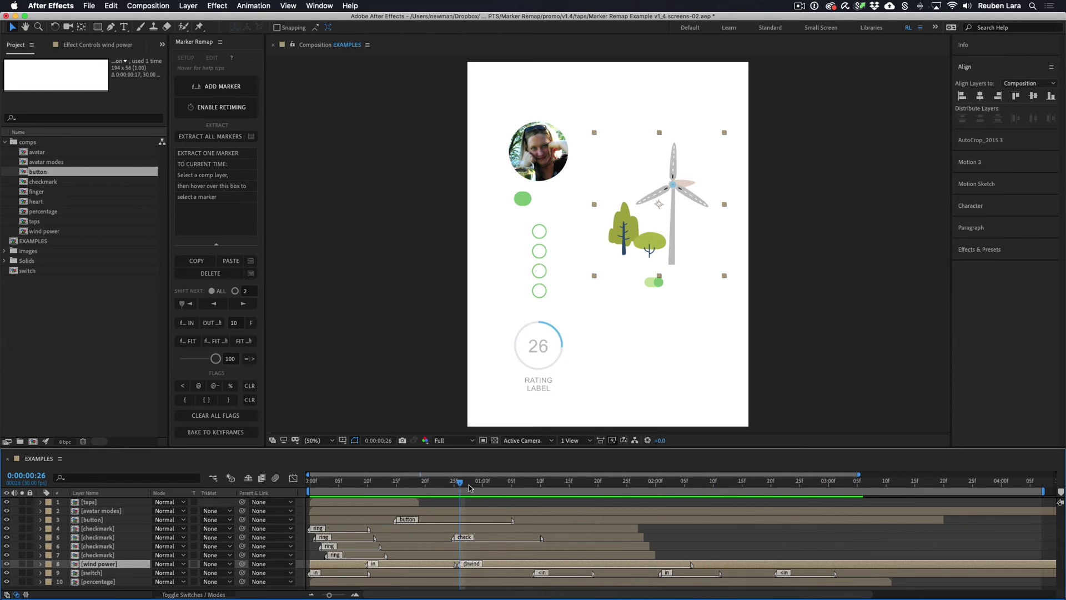
pyautogui.click(233, 322)
pyautogui.write('20')
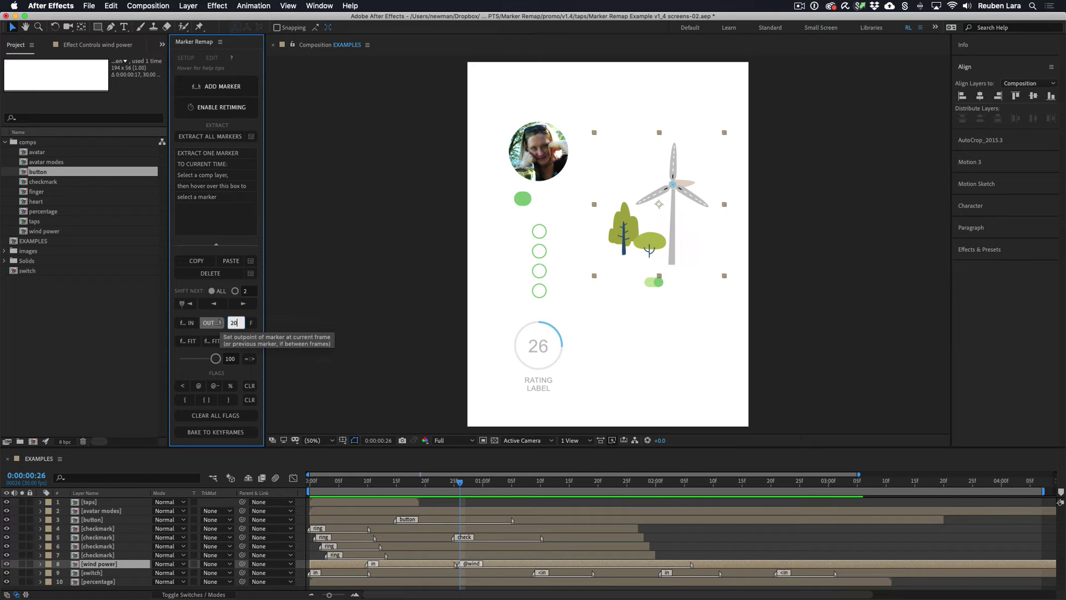
pyautogui.click(211, 323)
pyautogui.click(497, 502)
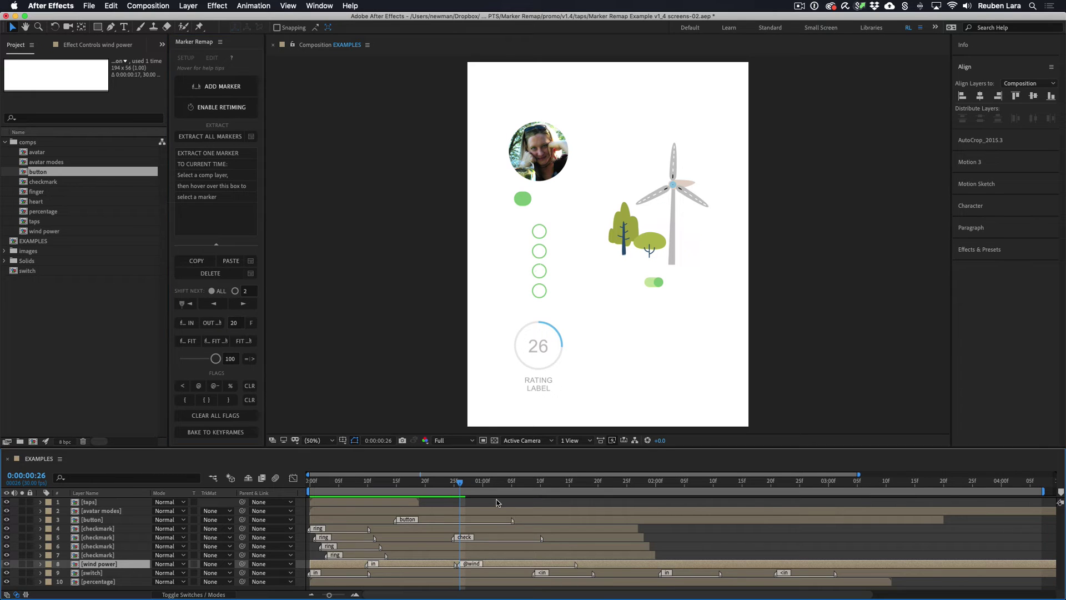
pyautogui.press('space')
# Extract the "in" marker in reverse ("<in") onto the wind power layer at 0:00:02:06
pyautogui.press('space')
pyautogui.moveTo(602, 483); pyautogui.dragTo(581, 487)
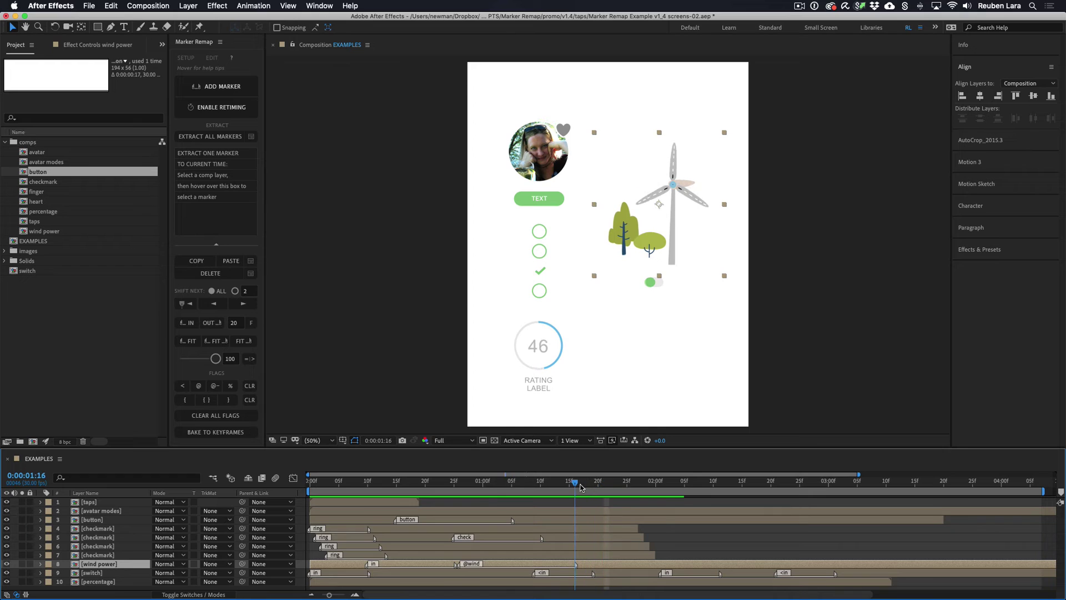
pyautogui.press('space')
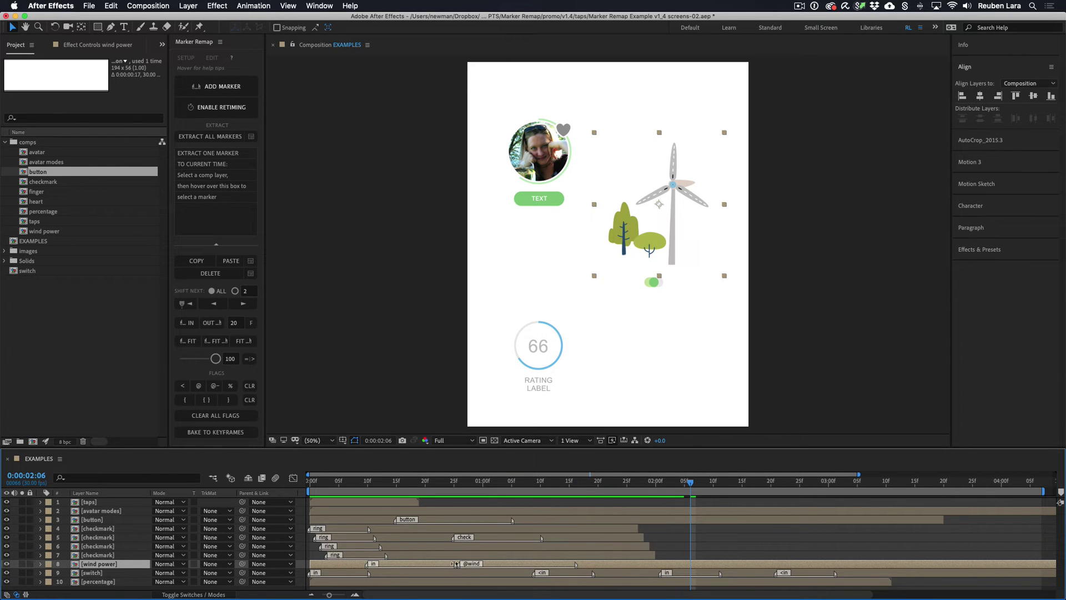
pyautogui.moveTo(214, 183)
pyautogui.click(198, 155)
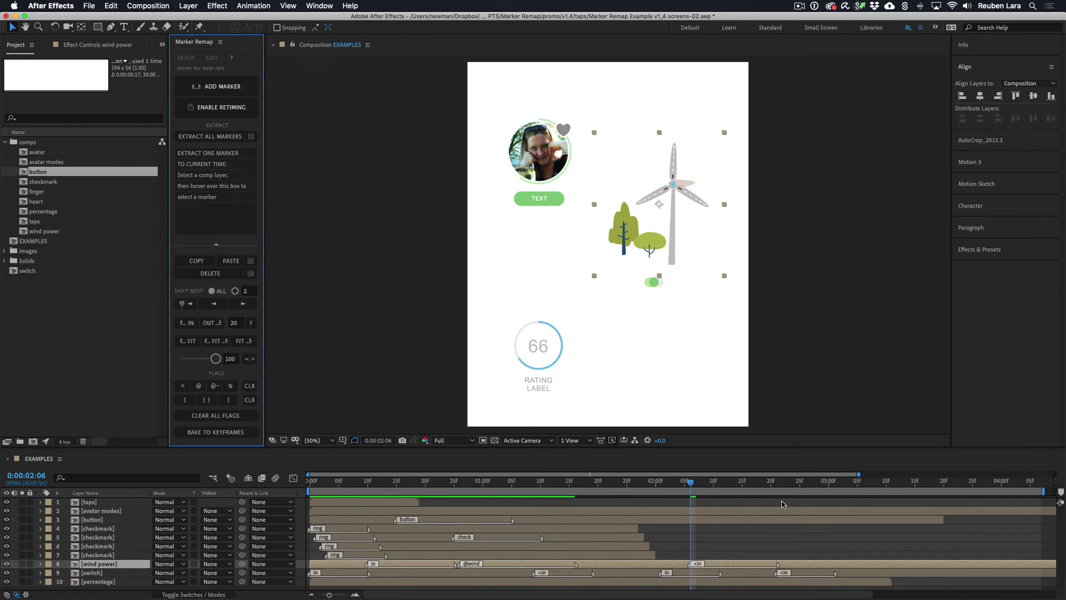
# Set the work area from 0:00:01:29 to about 0:00:03:03 and delete the switch layer's markers within it
pyautogui.click(694, 574)
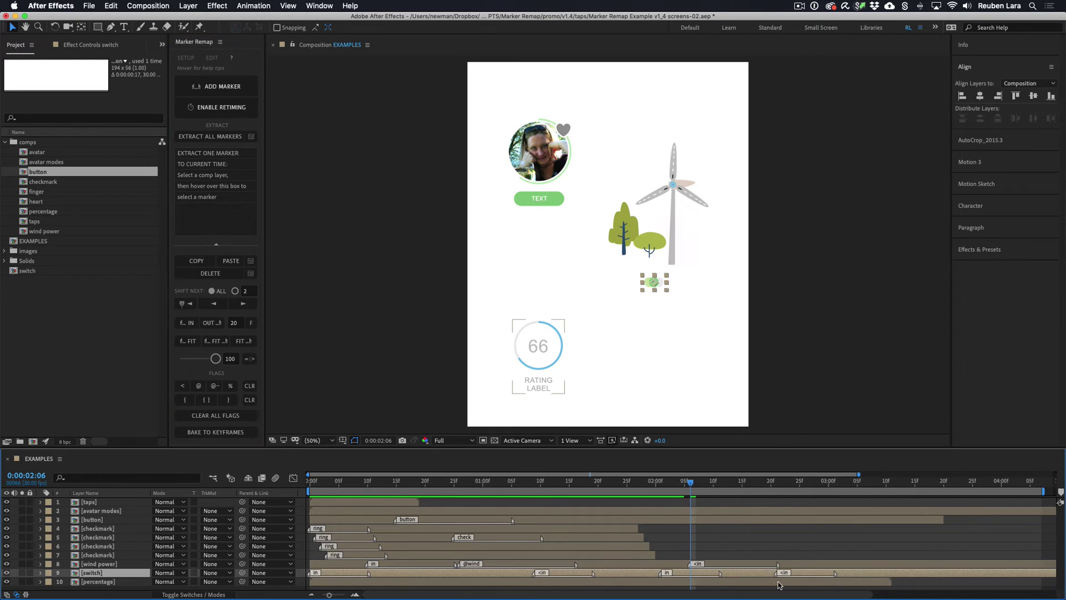
pyautogui.click(650, 482)
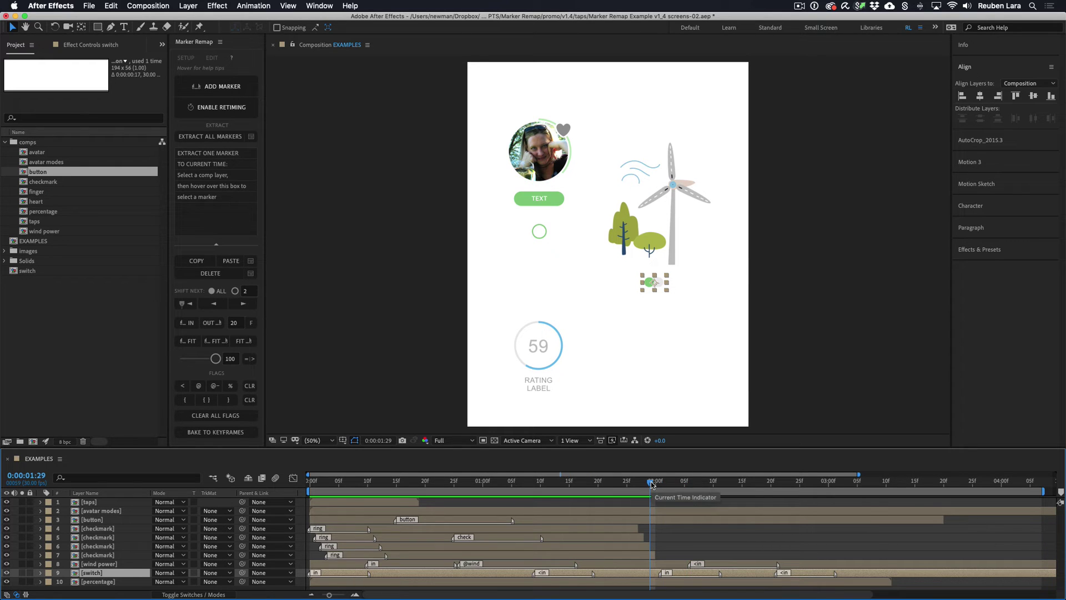
pyautogui.press('b')
pyautogui.moveTo(836, 484); pyautogui.dragTo(848, 483)
pyautogui.press('n')
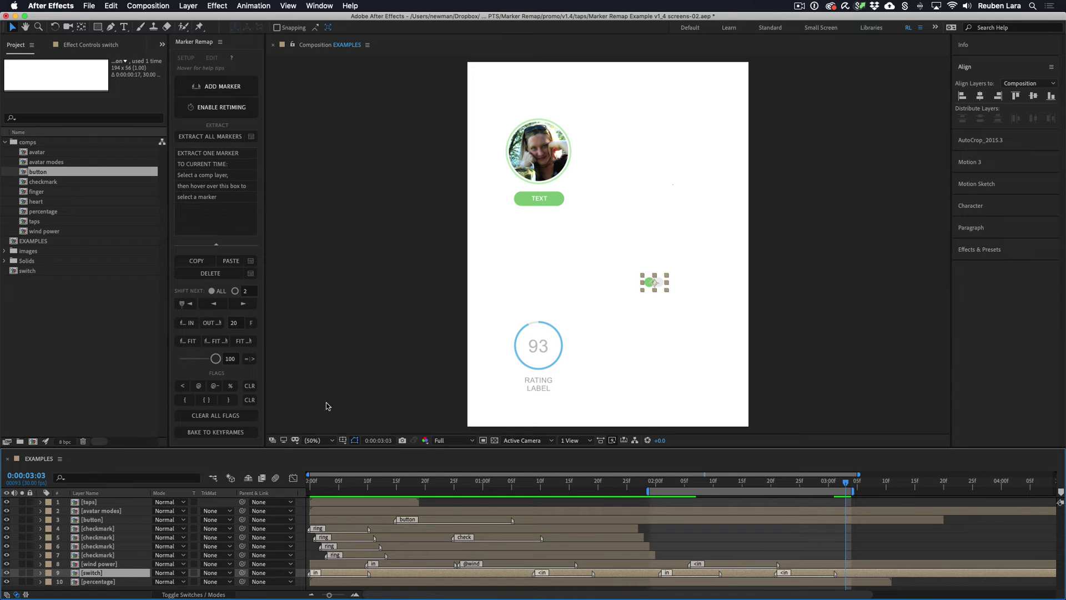
pyautogui.keyDown('shift'); pyautogui.click(214, 274); pyautogui.keyUp('shift')
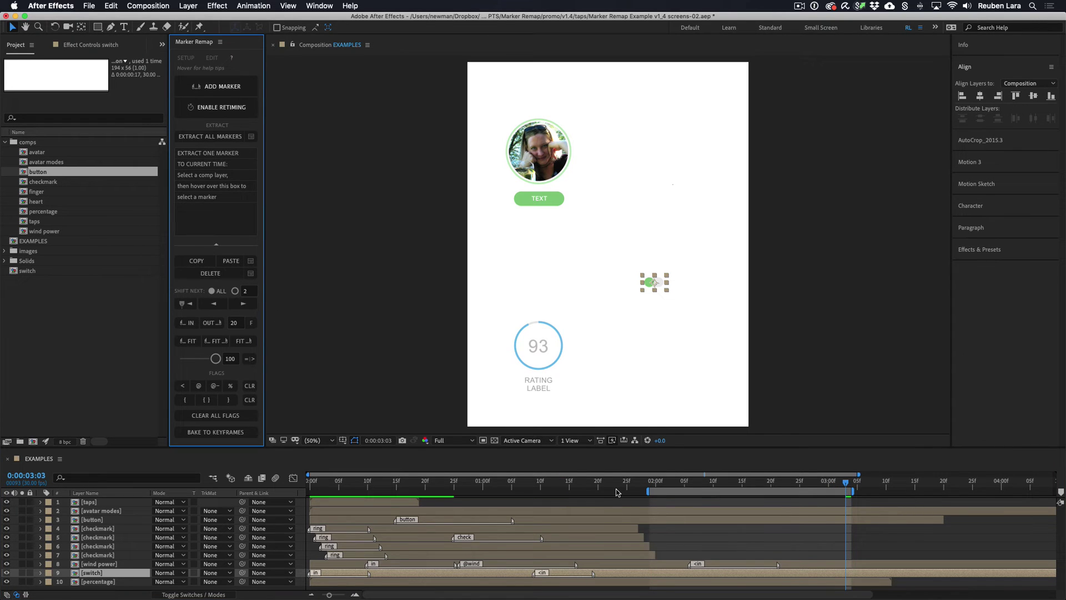
# Extend the work area from 0:00:00:00 to about 0:00:03:22, move the switch layer's "<in" marker to about 0:00:01:26 and play back
pyautogui.moveTo(534, 573); pyautogui.dragTo(785, 580)
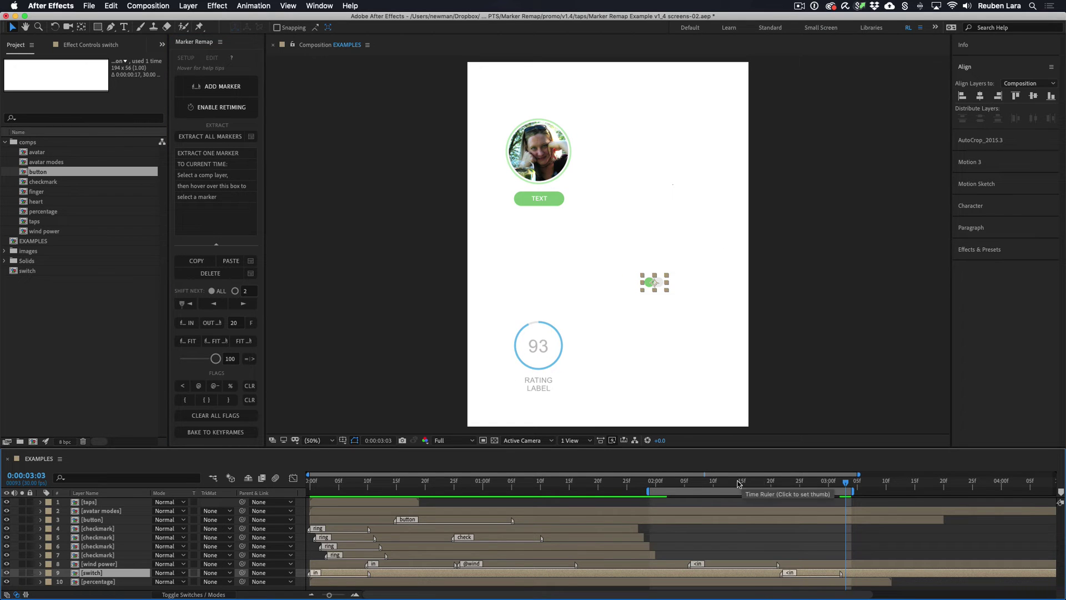
pyautogui.moveTo(648, 491); pyautogui.dragTo(308, 486)
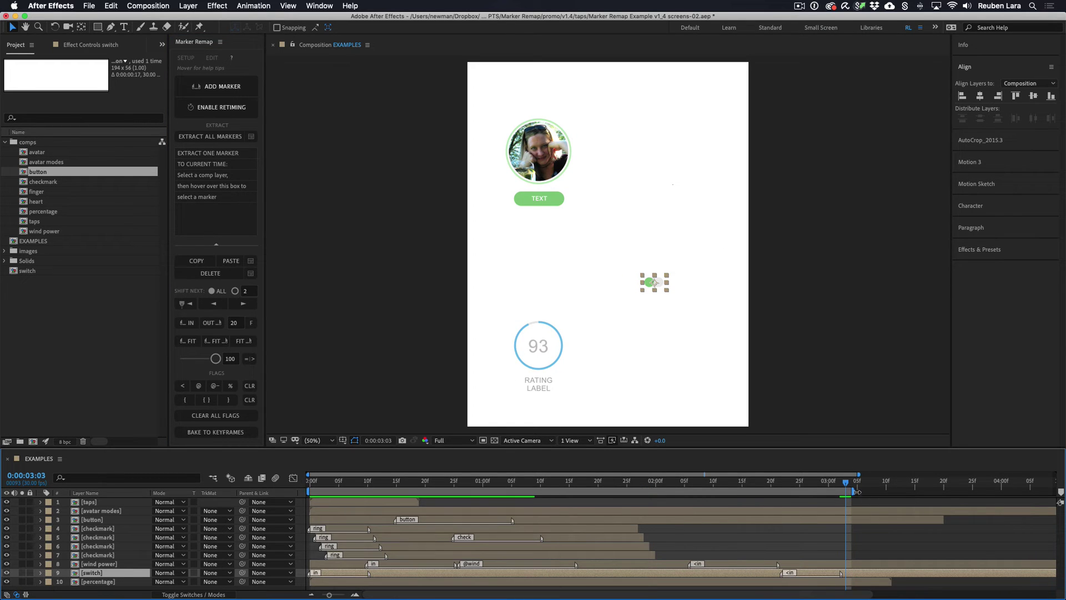
pyautogui.moveTo(858, 492); pyautogui.dragTo(954, 491)
pyautogui.press('space')
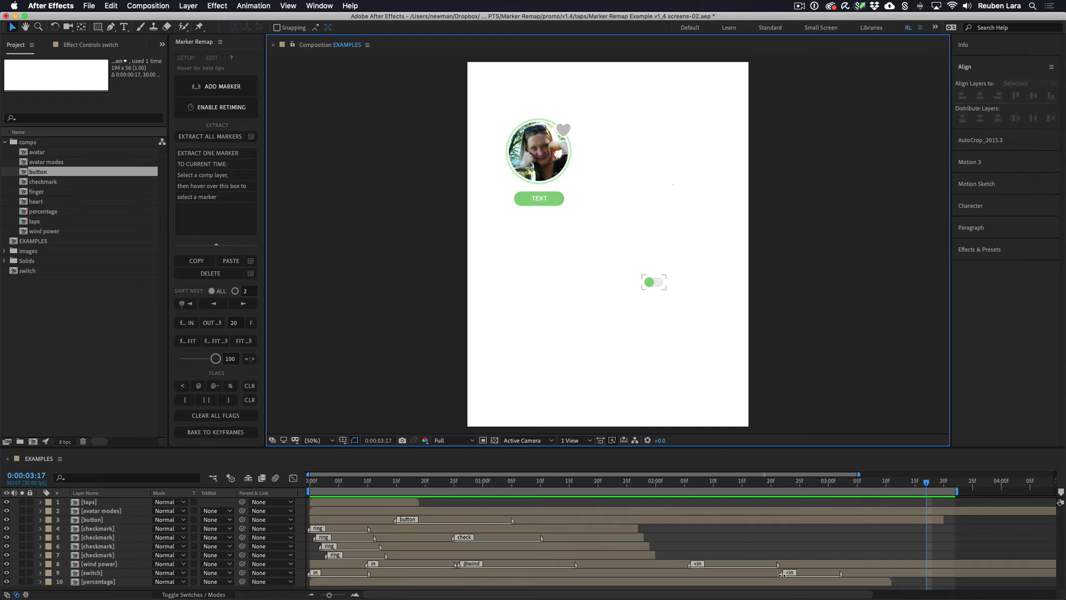
pyautogui.moveTo(782, 574); pyautogui.dragTo(632, 573)
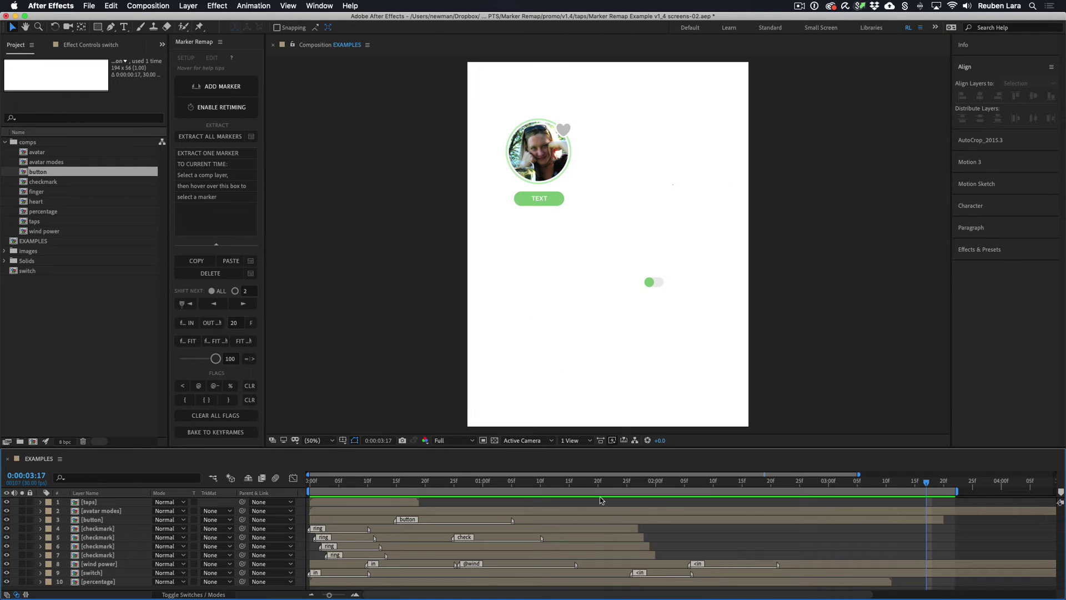
pyautogui.press('space')
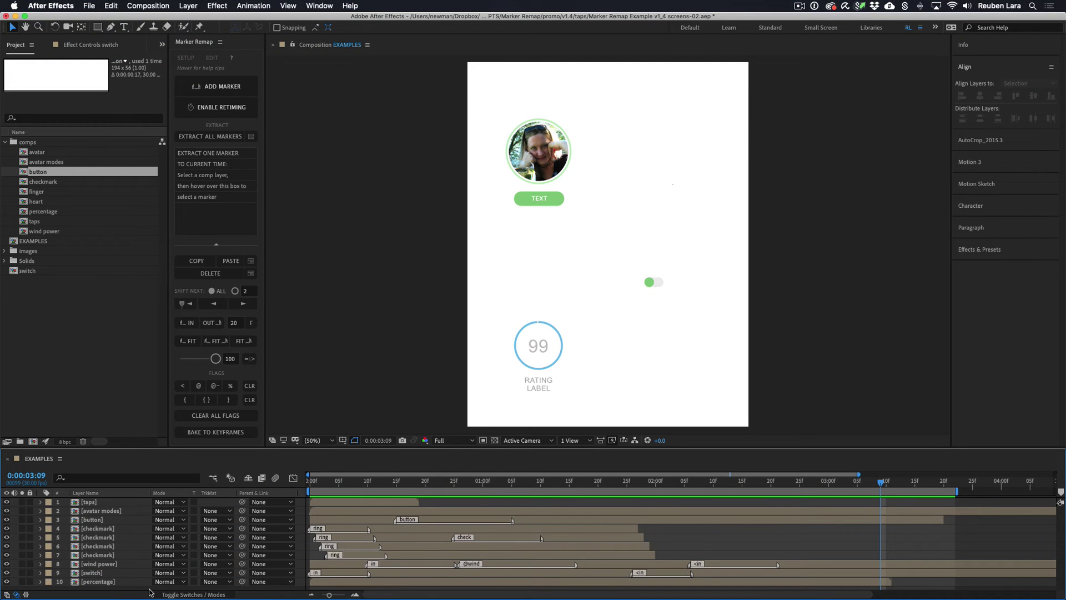
# Duplicate the percentage layer twice at 0:00:00:00 and place the copies beside the original to form an evenly spaced row of three rings
pyautogui.click(125, 581)
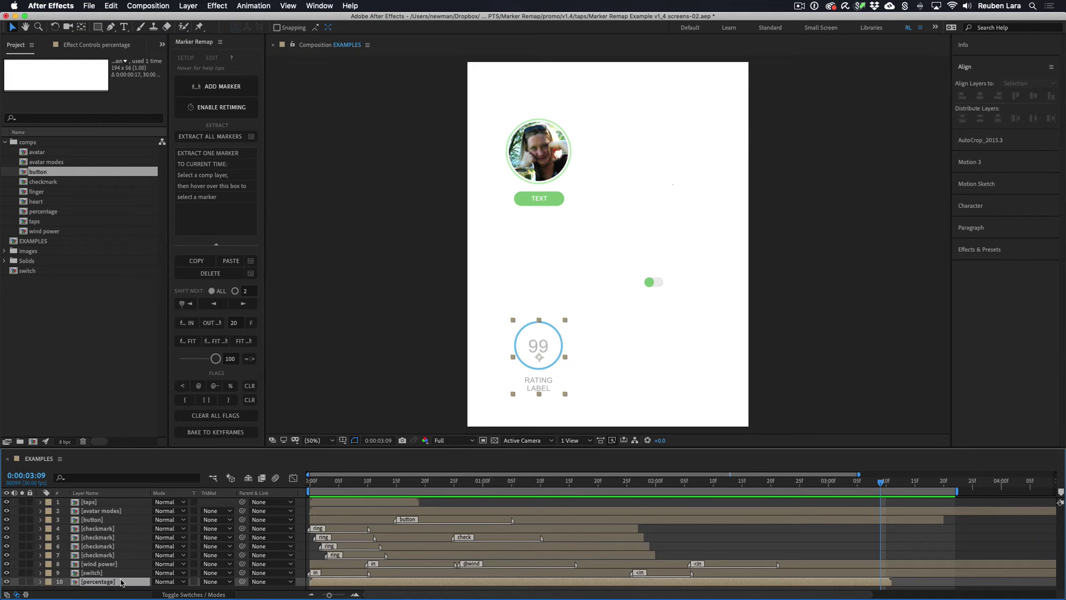
pyautogui.moveTo(353, 484); pyautogui.dragTo(304, 484)
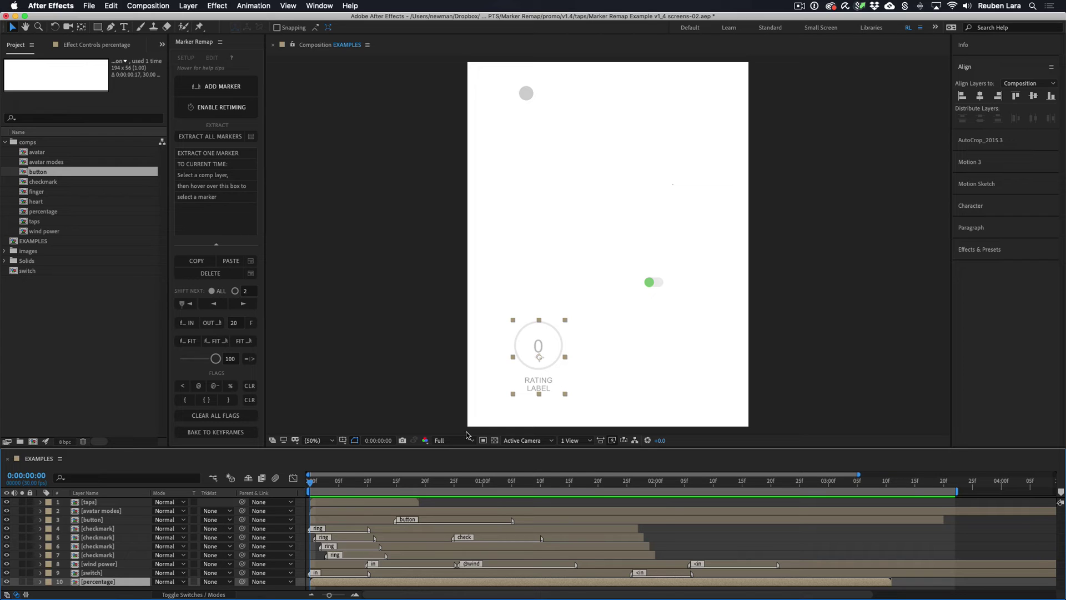
pyautogui.press('super+d')
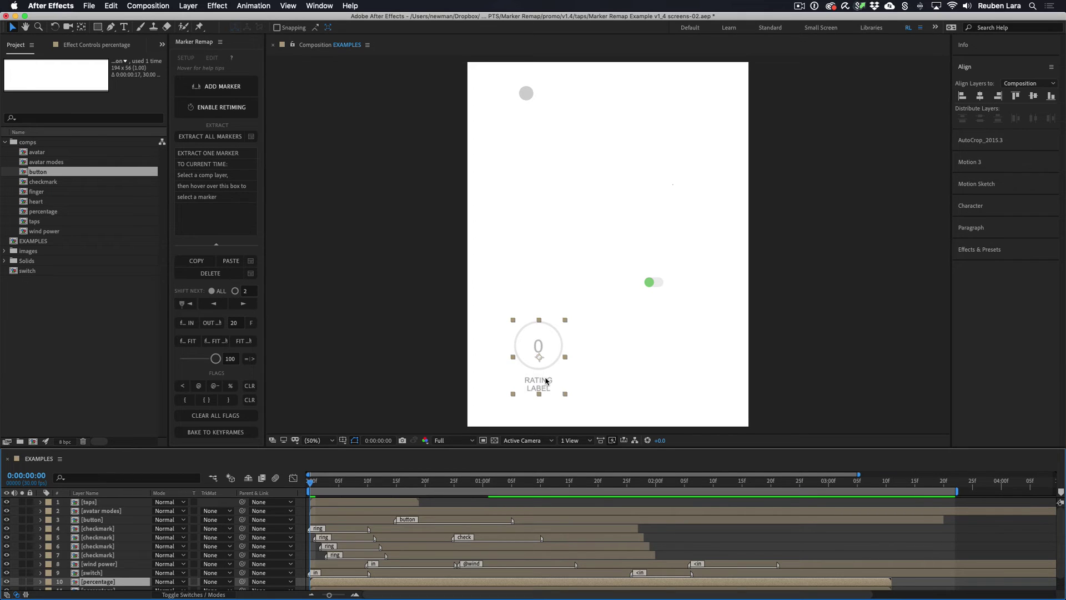
pyautogui.moveTo(545, 378); pyautogui.dragTo(690, 378)
pyautogui.click(542, 374)
pyautogui.press('super+d')
pyautogui.moveTo(541, 374); pyautogui.dragTo(614, 373)
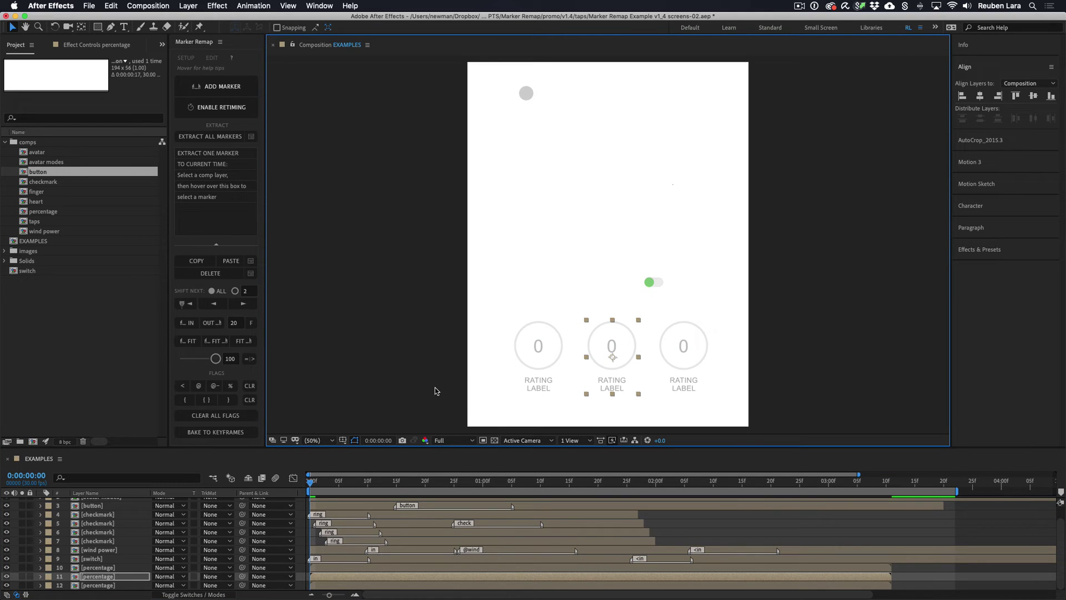
# Apply the automatic Marker Remap setup to all three percentage layers, then play back the composition from the start
pyautogui.click(381, 568)
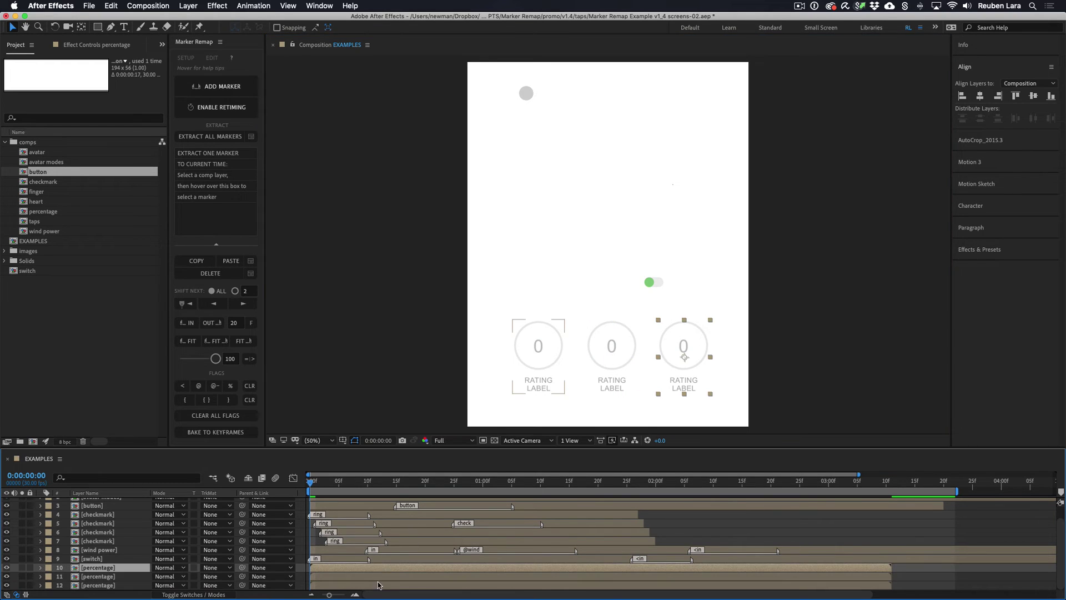
pyautogui.keyDown('shift'); pyautogui.click(377, 585); pyautogui.keyUp('shift')
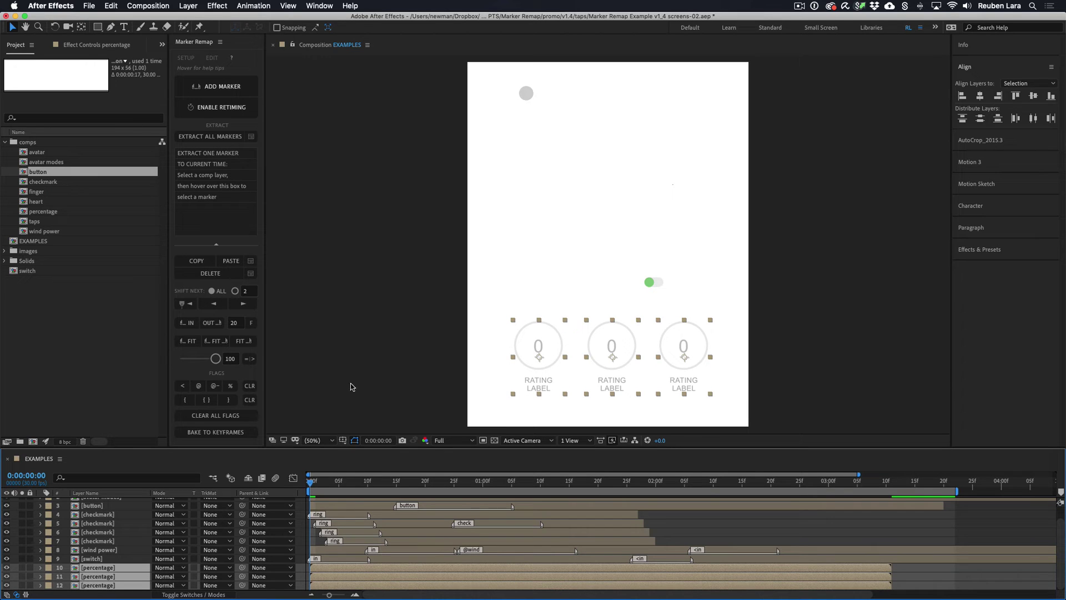
pyautogui.click(227, 107)
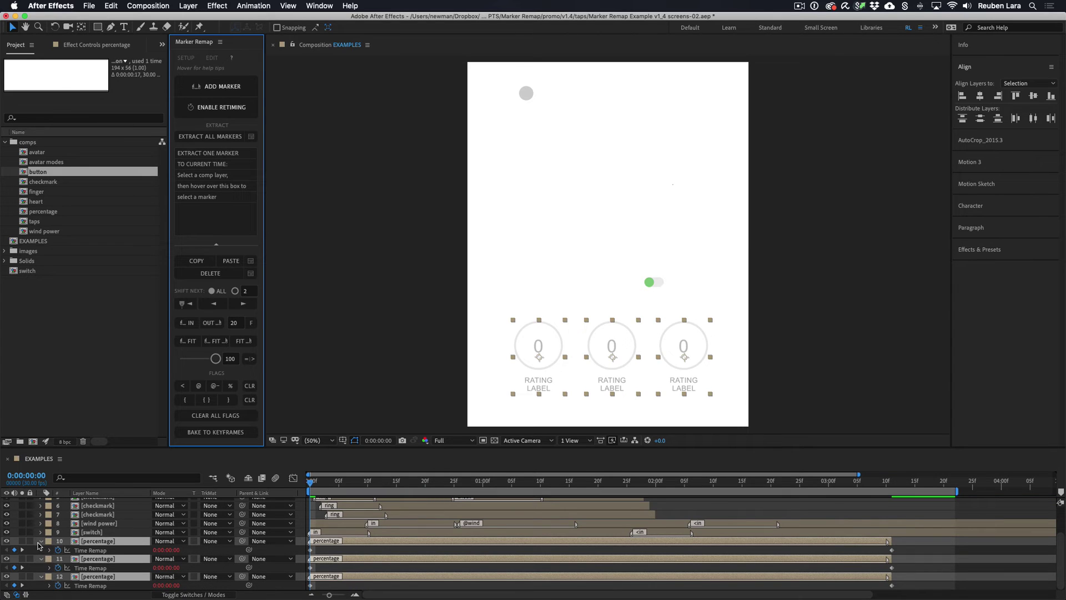
pyautogui.click(41, 542)
pyautogui.click(927, 568)
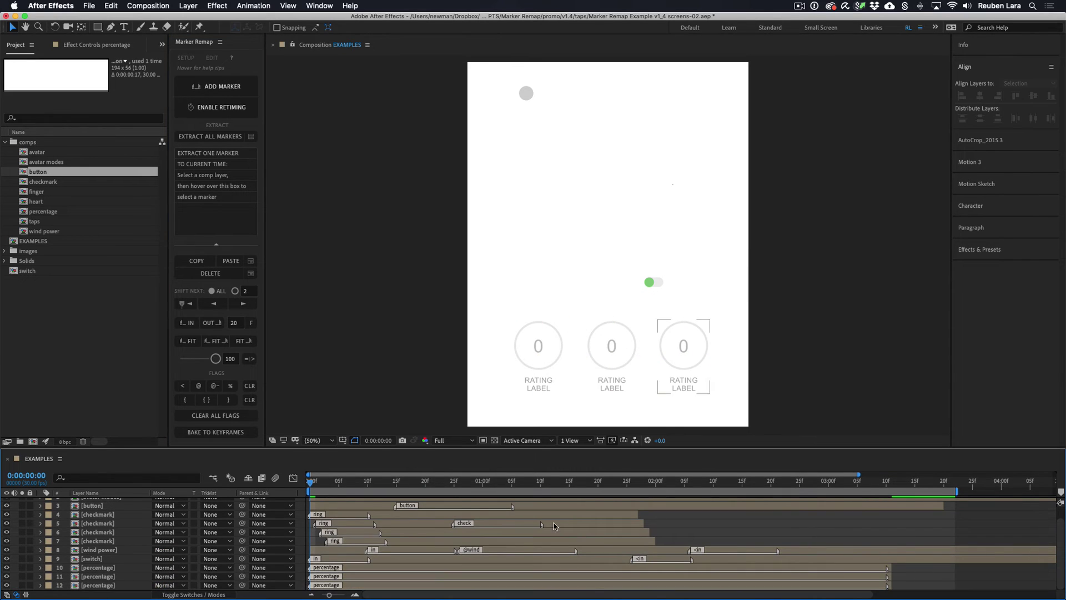
pyautogui.moveTo(310, 482)
pyautogui.mouseDown()
pyautogui.moveTo(432, 488)
pyautogui.moveTo(297, 497)
pyautogui.mouseUp()
pyautogui.press('space')
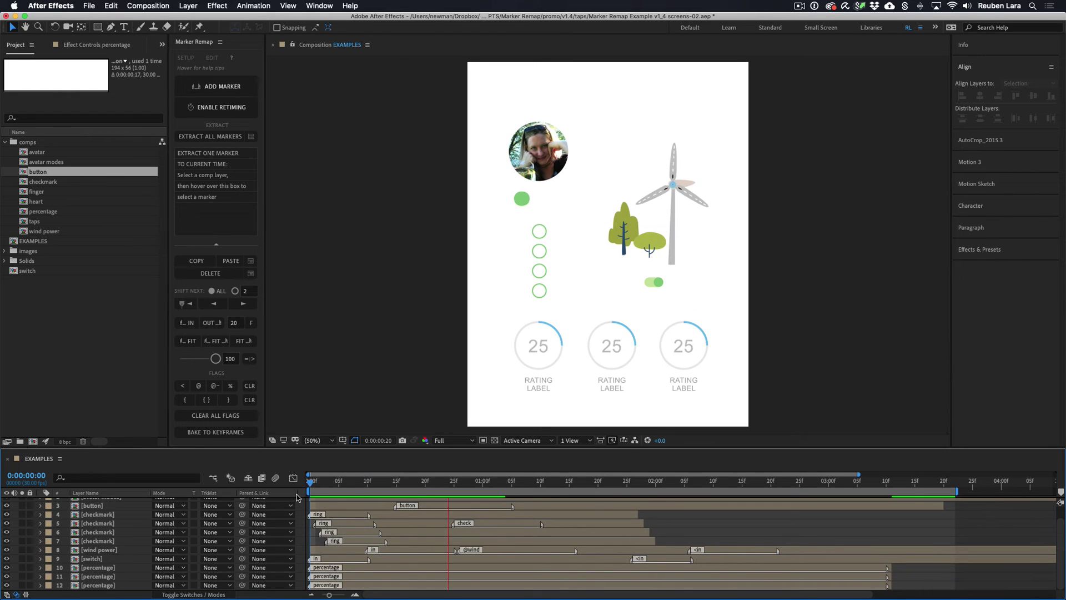
pyautogui.press('space')
# Set the duration of the "percentage" markers on all three percentage layers to 30 frames and check the timing at 0:00:00:08
pyautogui.moveTo(477, 486); pyautogui.dragTo(373, 483)
pyautogui.click(401, 568)
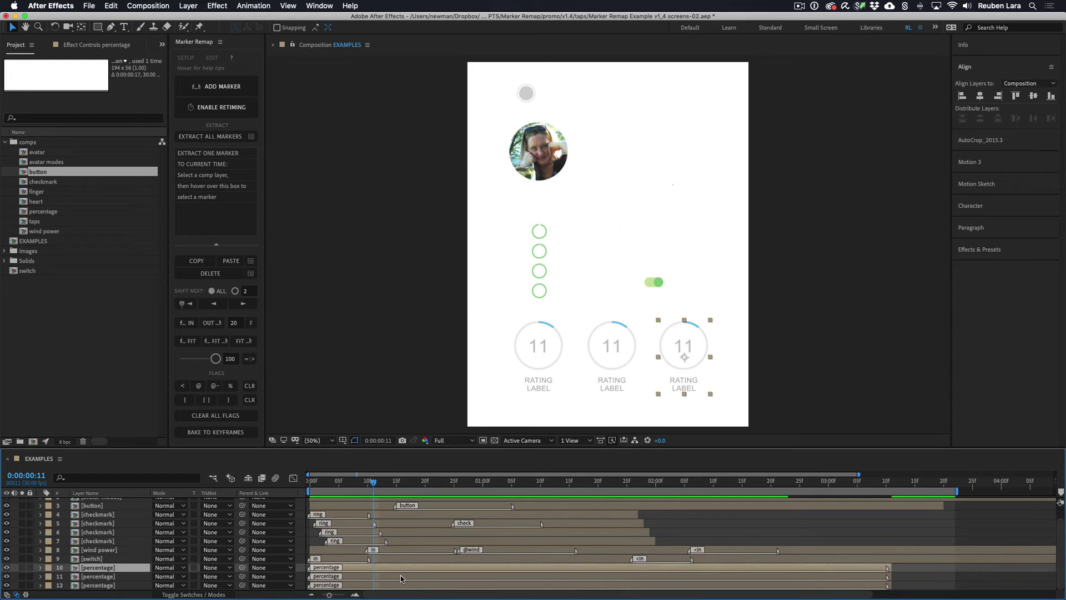
pyautogui.keyDown('shift'); pyautogui.click(401, 585); pyautogui.keyUp('shift')
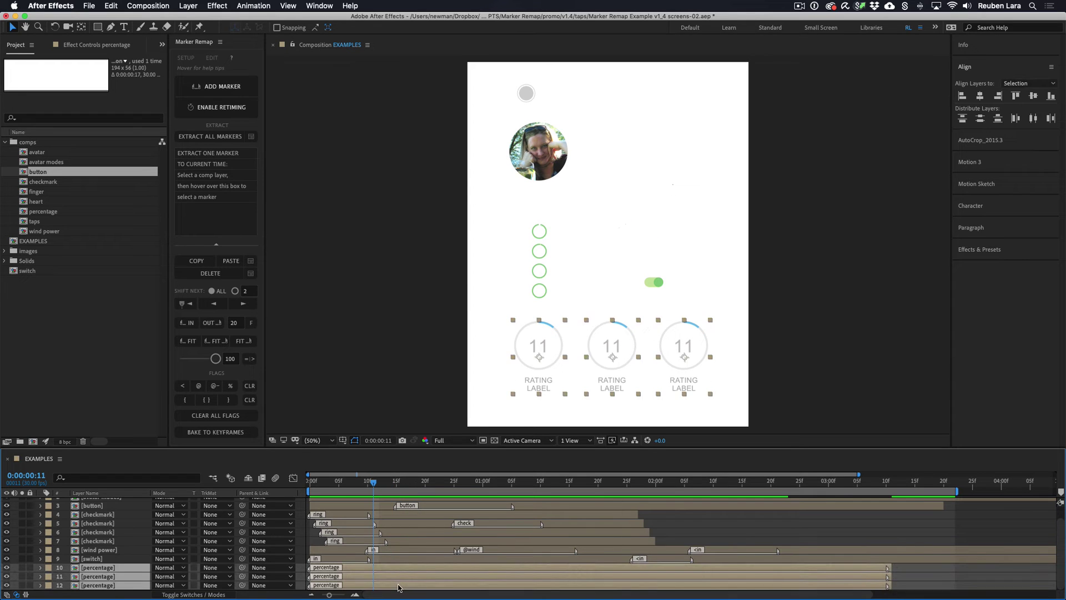
pyautogui.click(235, 323)
pyautogui.click(251, 323)
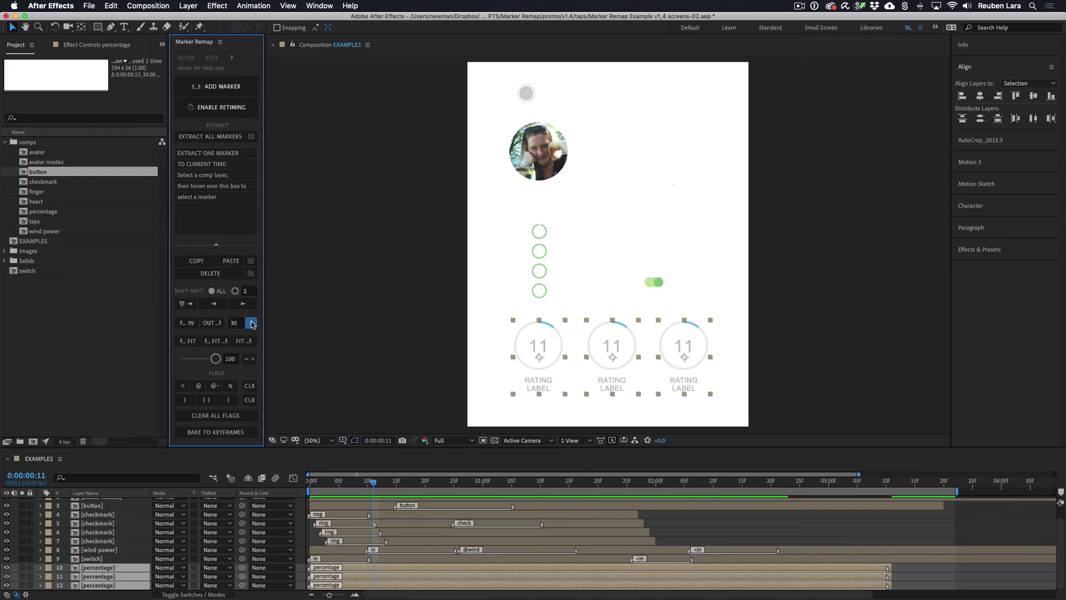
pyautogui.moveTo(373, 485); pyautogui.dragTo(358, 484)
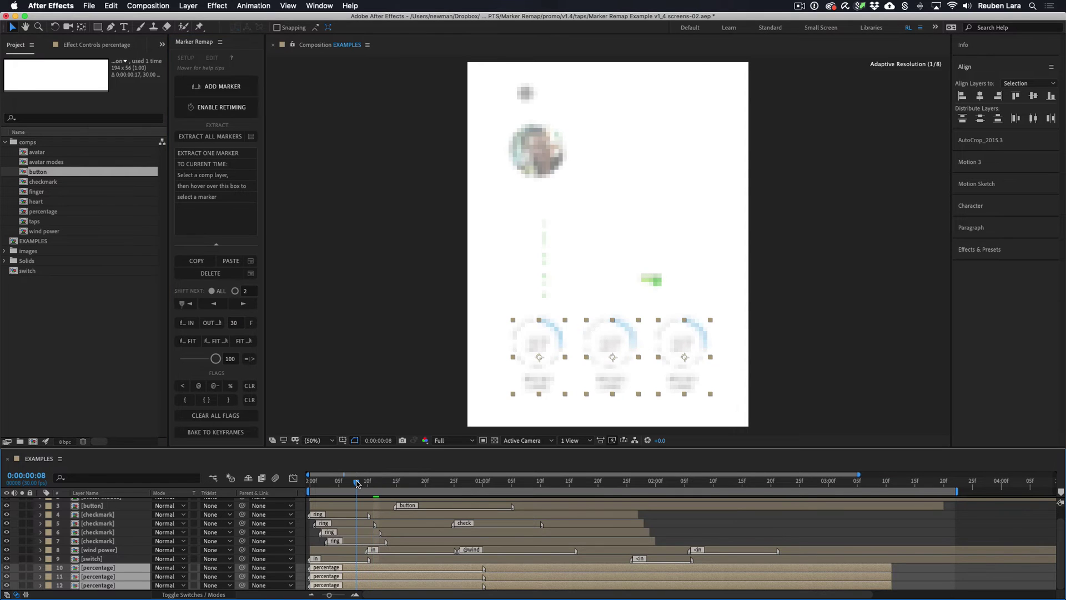
pyautogui.click(416, 377)
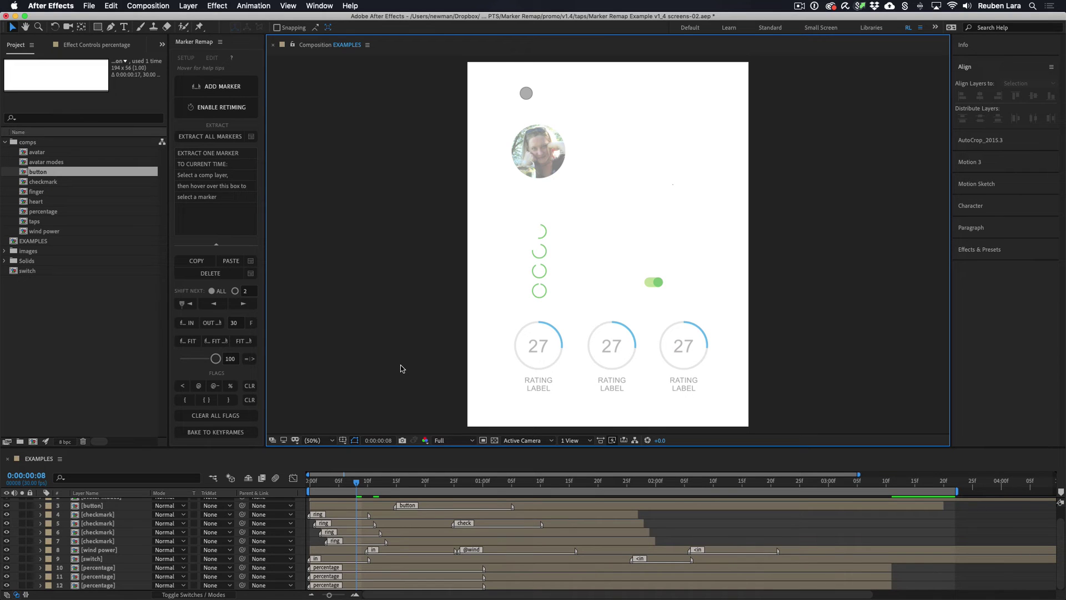
# Map the left rating ring's marker to 38 percent of its sequence and play back from the start
pyautogui.click(501, 587)
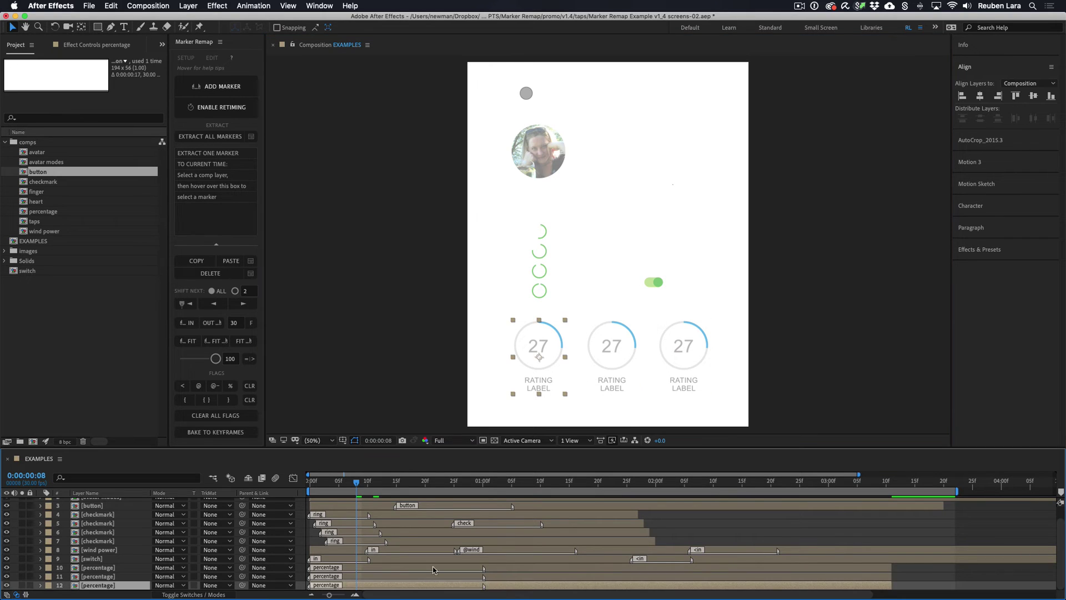
pyautogui.moveTo(360, 488)
pyautogui.mouseDown()
pyautogui.moveTo(385, 488)
pyautogui.moveTo(370, 488)
pyautogui.mouseUp()
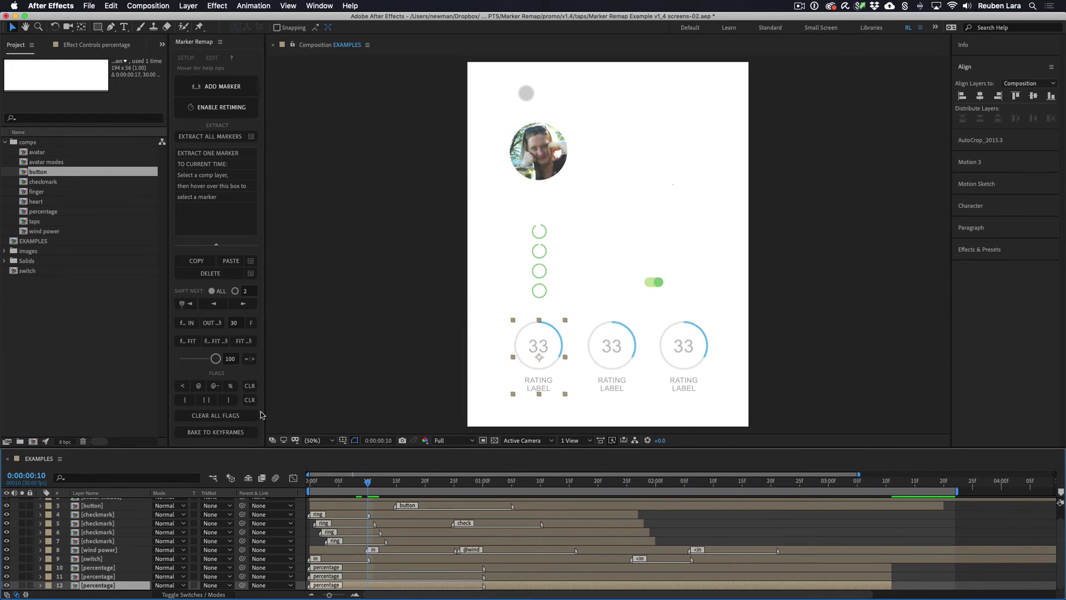
pyautogui.click(232, 386)
pyautogui.moveTo(217, 360); pyautogui.dragTo(196, 361)
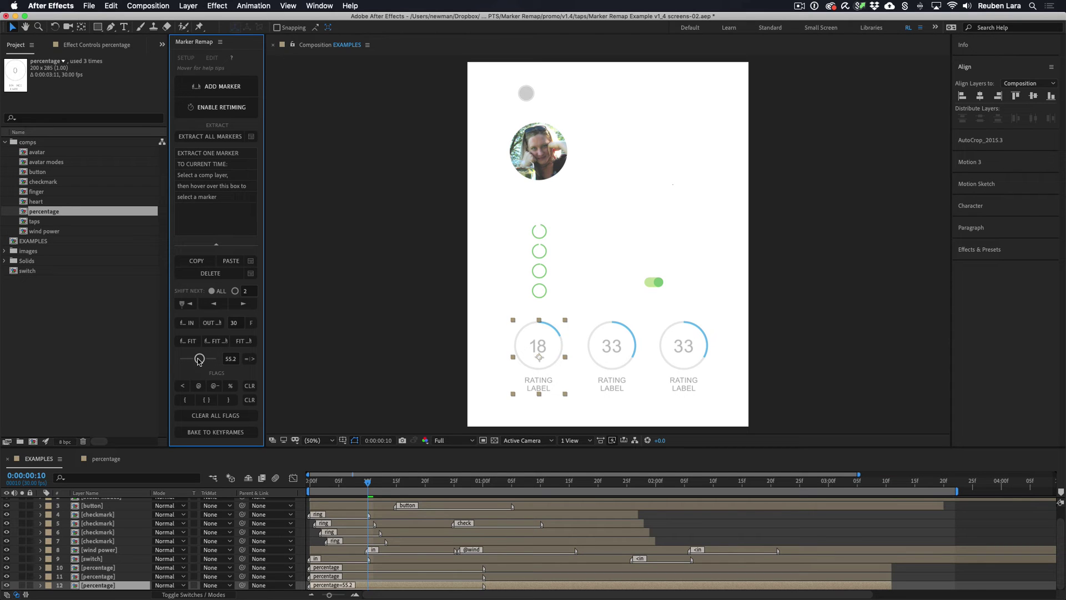
pyautogui.click(228, 360)
pyautogui.write('38')
pyautogui.press('Return')
pyautogui.moveTo(368, 482); pyautogui.dragTo(306, 481)
pyautogui.click(406, 395)
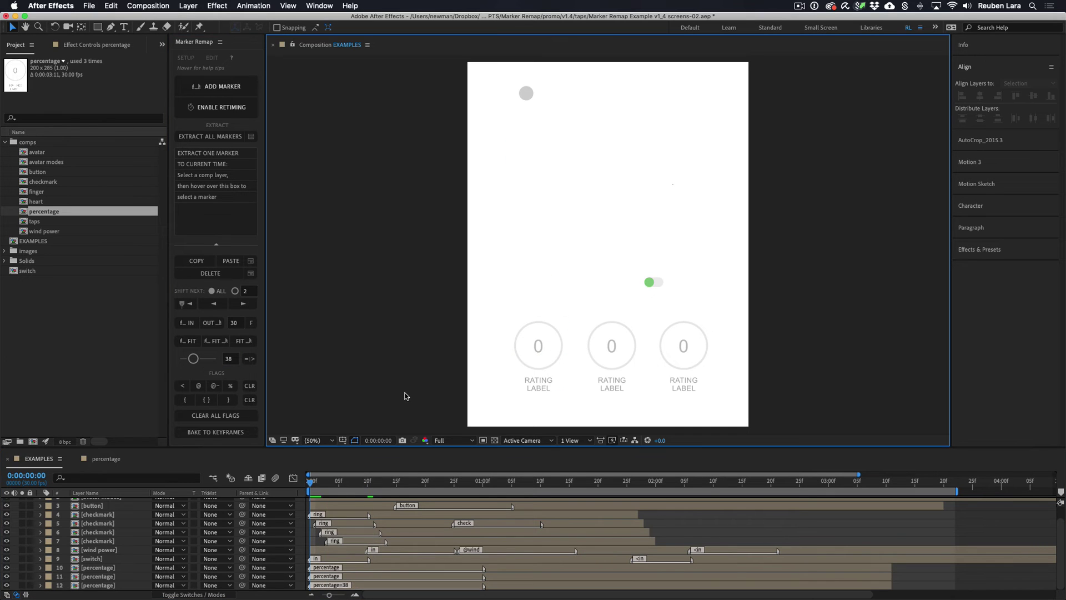
pyautogui.press('space')
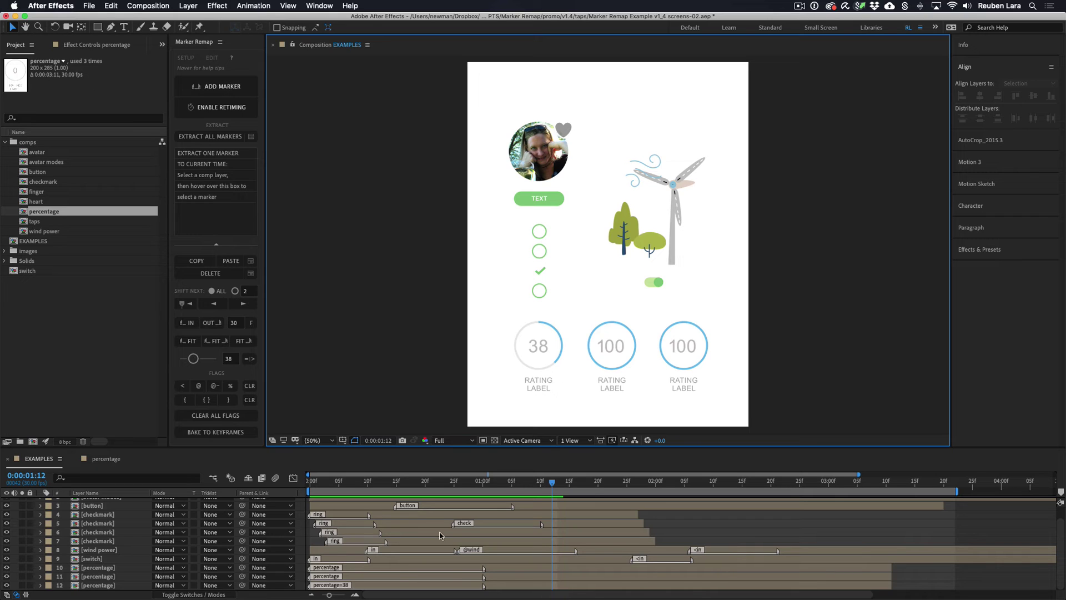
# Map the middle rating ring's marker to 7 percent of its sequence and play back from the start
pyautogui.click(481, 578)
pyautogui.moveTo(423, 484); pyautogui.dragTo(377, 485)
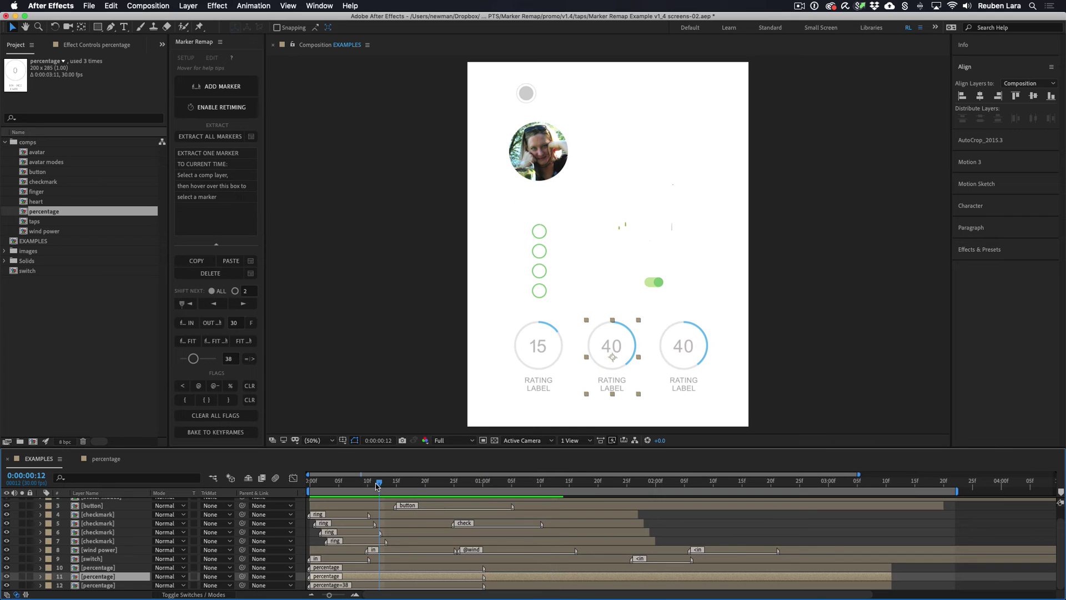
pyautogui.click(229, 358)
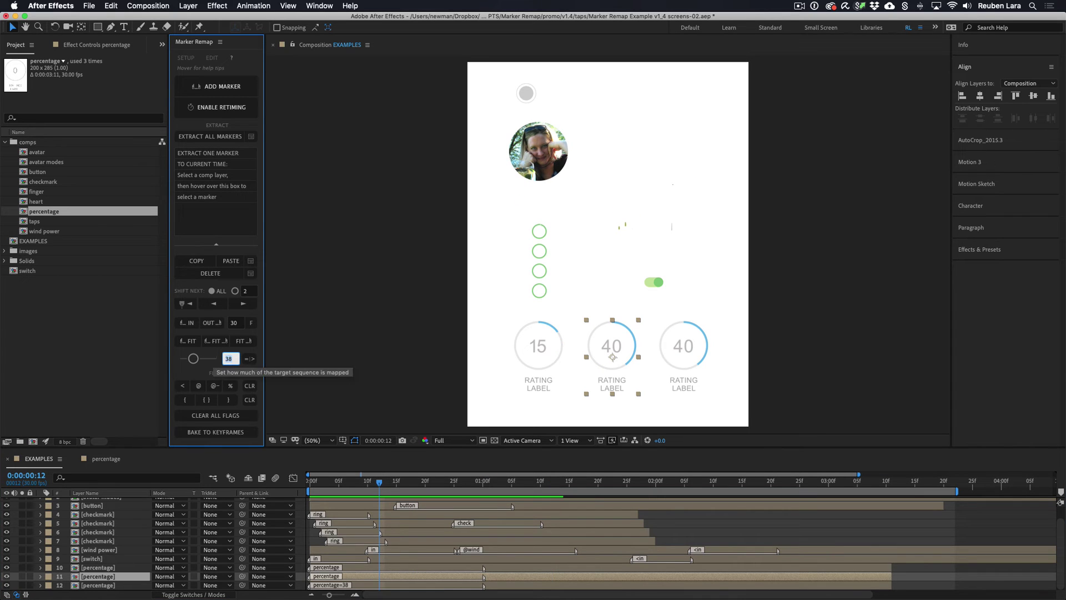
pyautogui.press('Return')
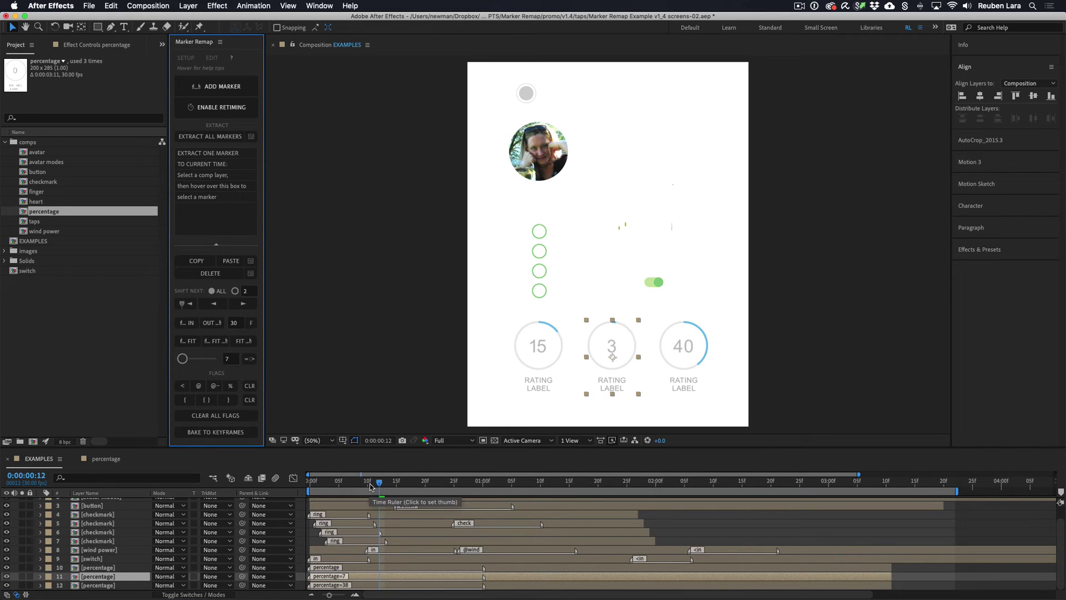
pyautogui.moveTo(372, 484); pyautogui.dragTo(289, 484)
pyautogui.press('super+shift+a')
pyautogui.press('space')
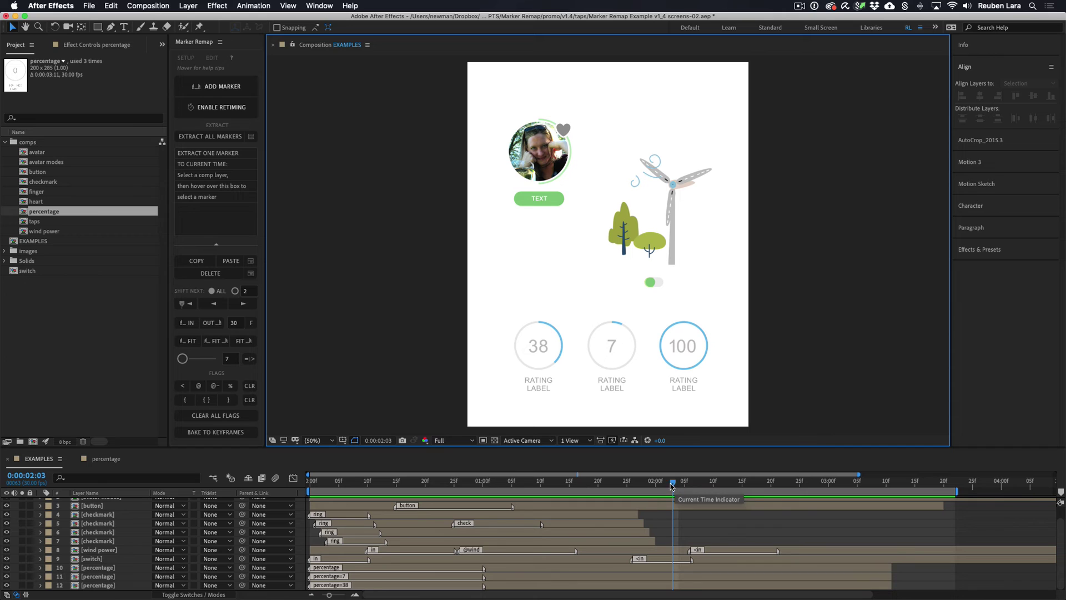
# Switch the percentage markers on the three percentage layers to the ">" mapping mode at 0:00:00:12 and play back from the start
pyautogui.click(476, 486)
pyautogui.moveTo(473, 491); pyautogui.dragTo(379, 495)
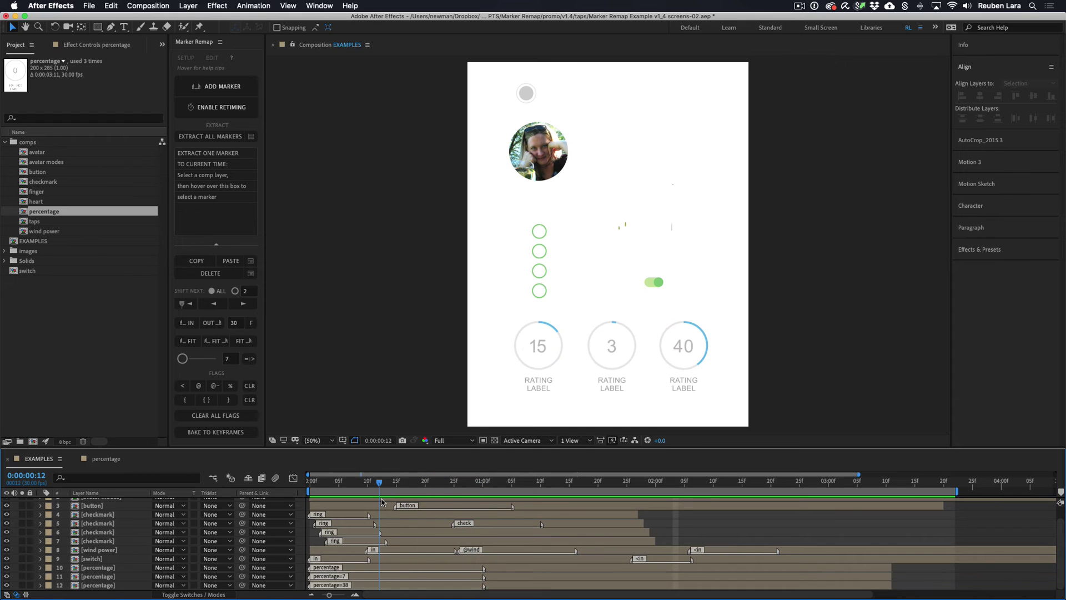
pyautogui.click(496, 570)
pyautogui.keyDown('shift'); pyautogui.click(497, 586); pyautogui.keyUp('shift')
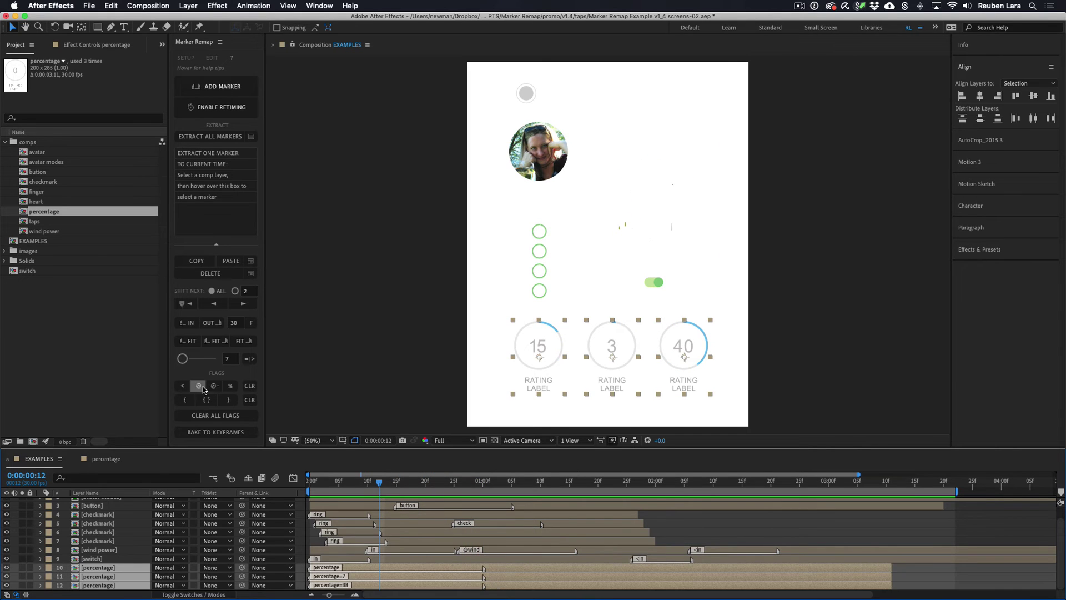
pyautogui.click(250, 360)
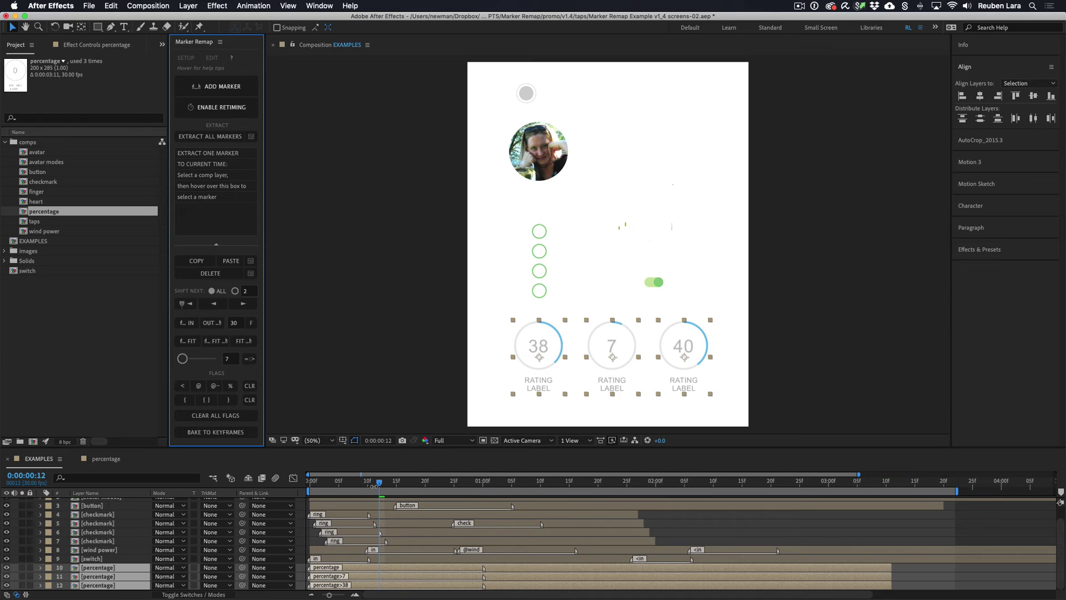
pyautogui.moveTo(373, 485); pyautogui.dragTo(319, 486)
pyautogui.click(431, 369)
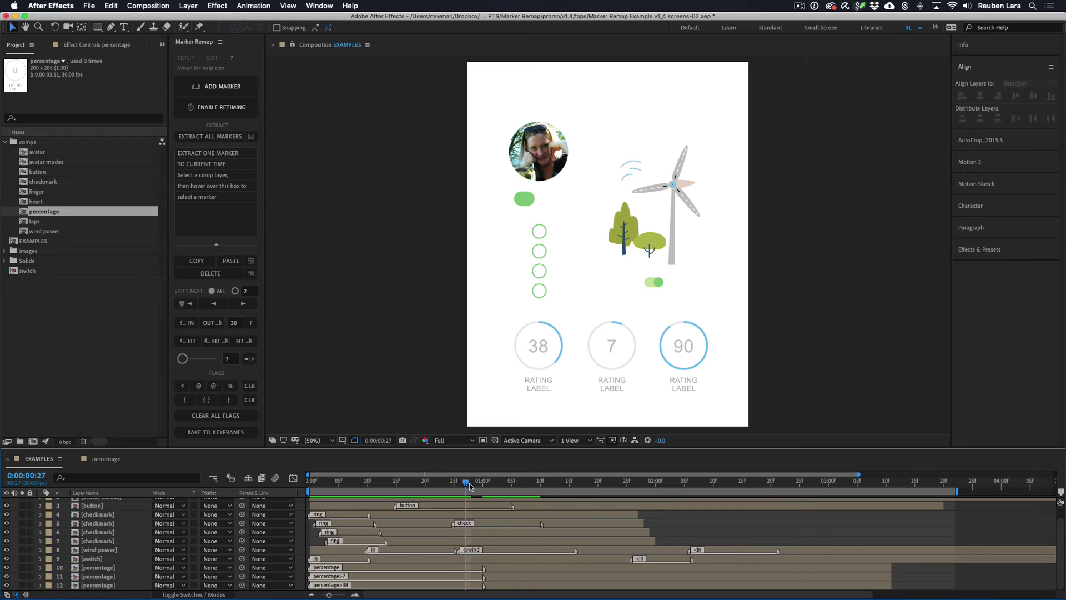
pyautogui.moveTo(468, 483); pyautogui.dragTo(268, 489)
pyautogui.press('space')
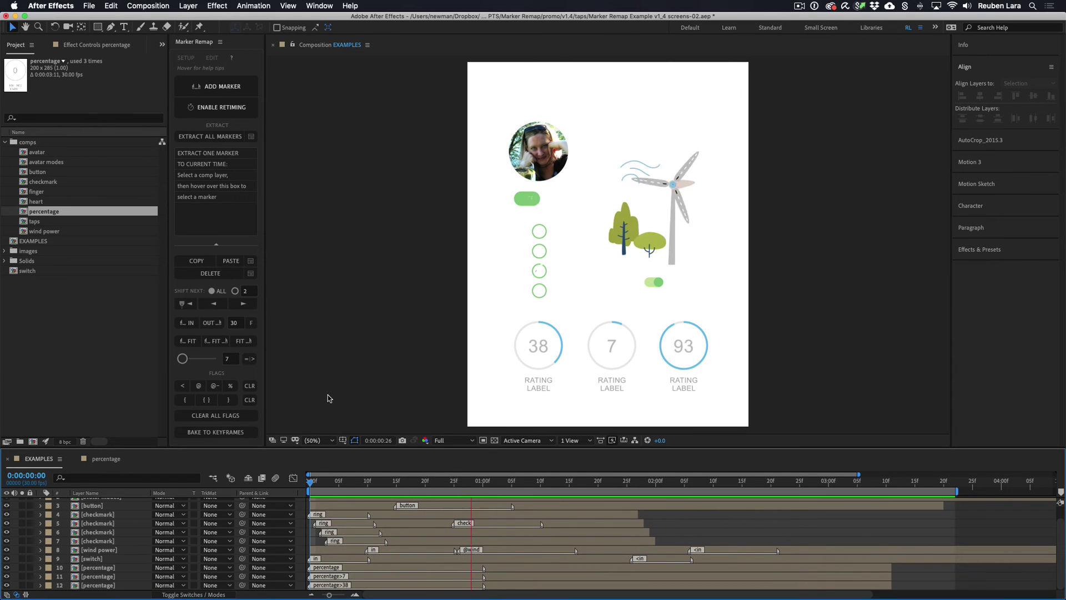
# Add the paired { } flag to the percentage markers on all three percentage layers and play back from the start
pyautogui.click(454, 483)
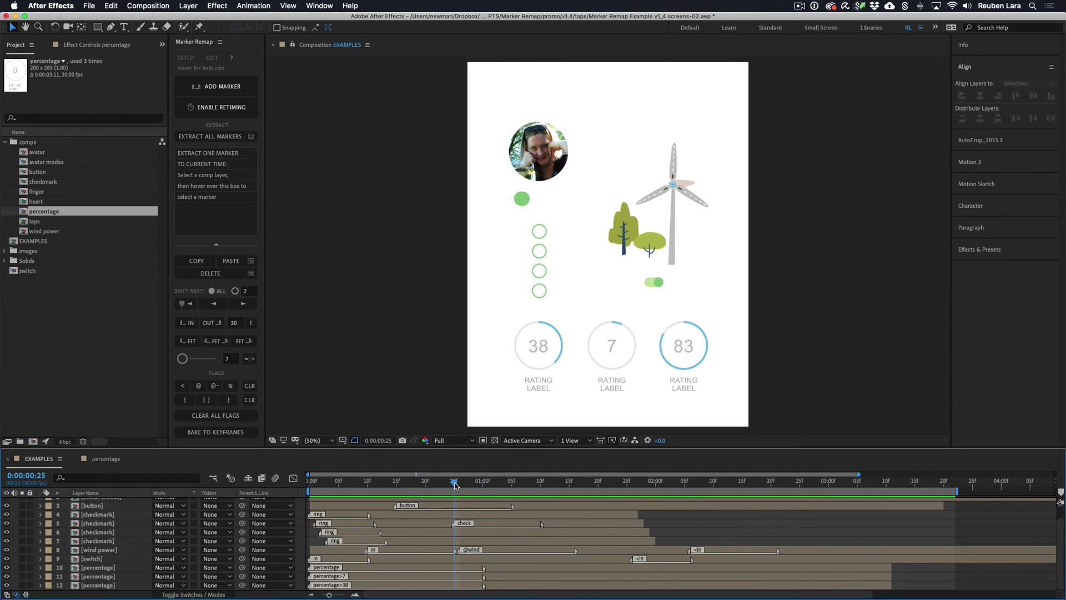
pyautogui.moveTo(454, 483); pyautogui.dragTo(401, 483)
pyautogui.click(502, 567)
pyautogui.keyDown('shift'); pyautogui.click(487, 584); pyautogui.keyUp('shift')
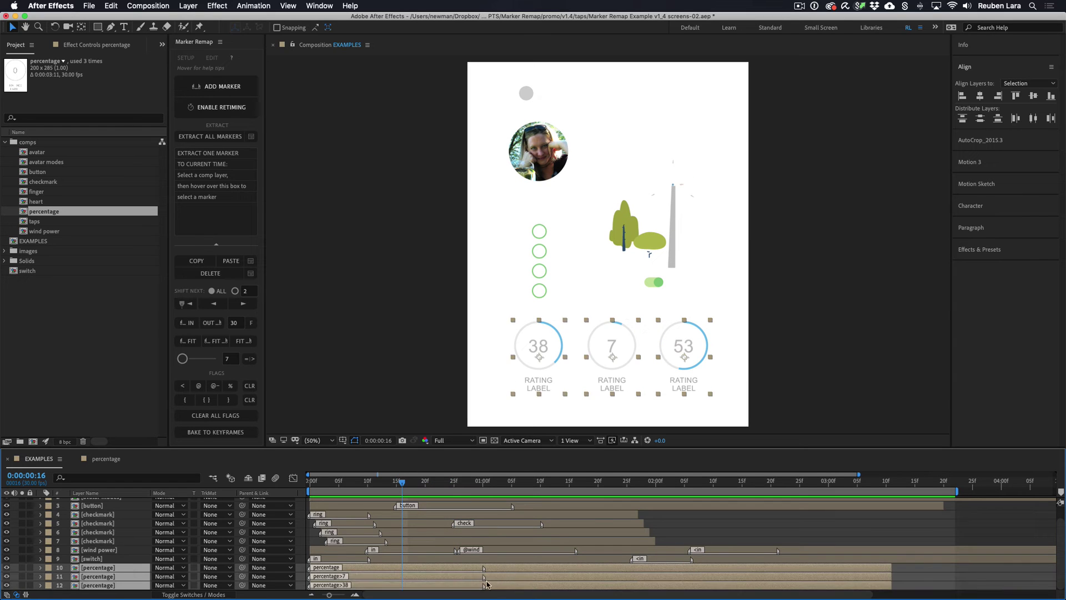
pyautogui.click(207, 399)
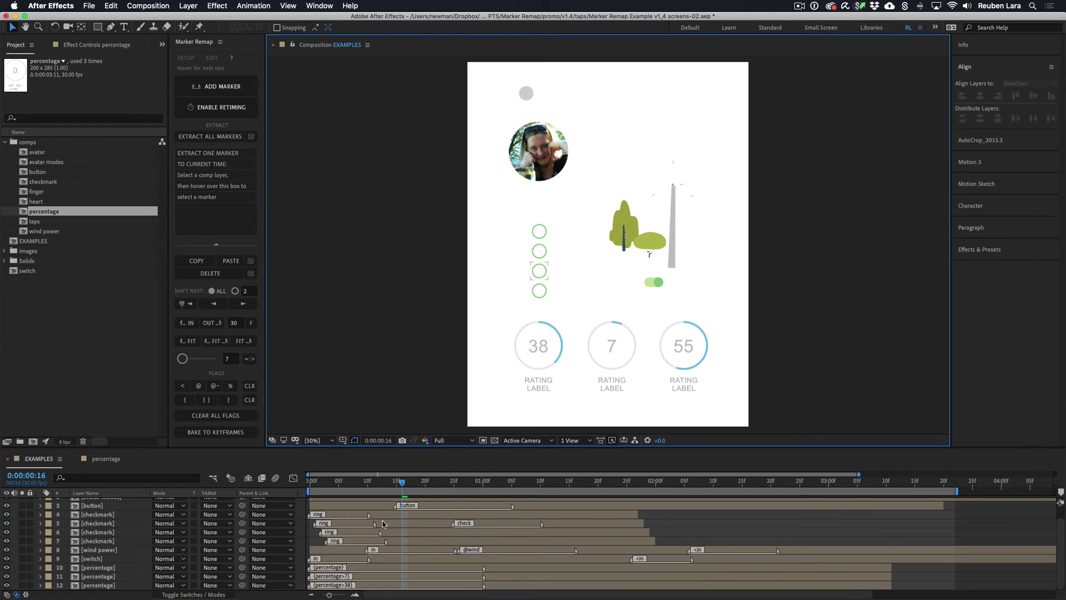
pyautogui.click(309, 480)
pyautogui.press('space')
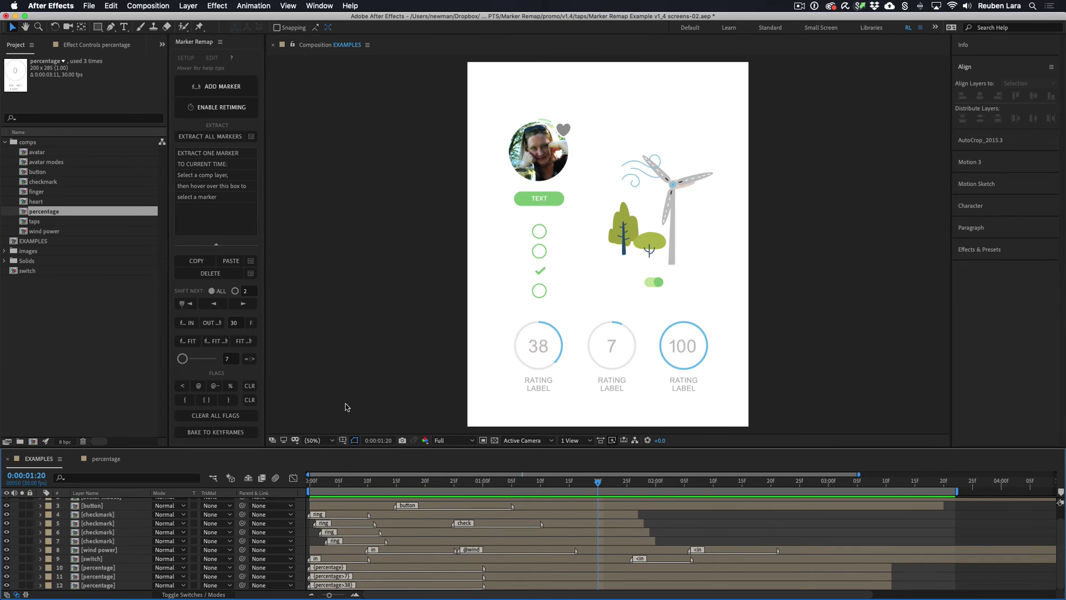
pyautogui.click(341, 399)
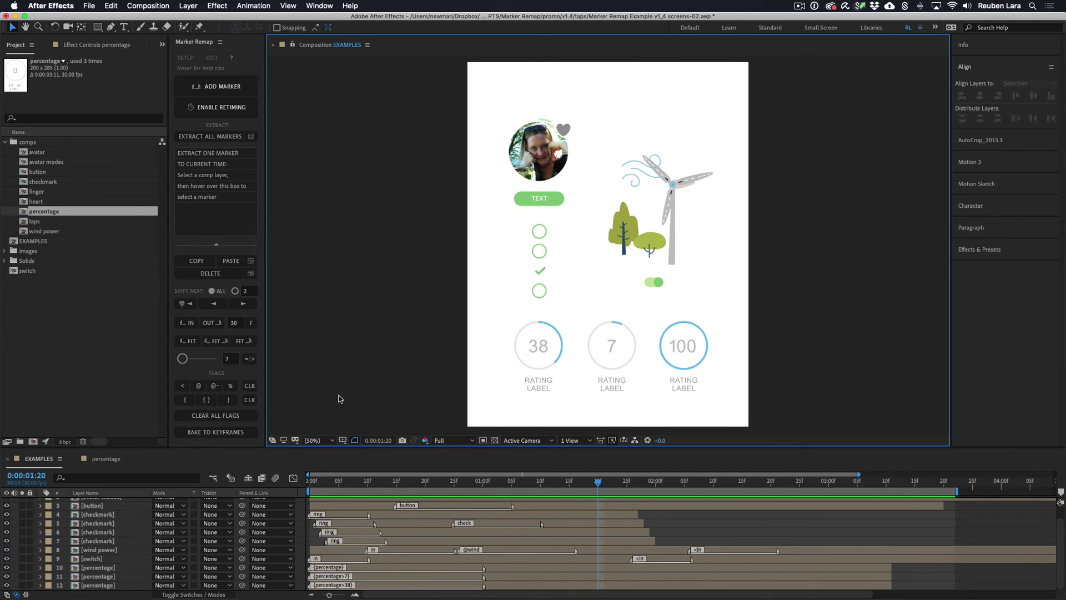
# Change the source text of the three rating labels to EPISODE I, EPISODE II and ROGUE ONE through their master properties
pyautogui.click(94, 586)
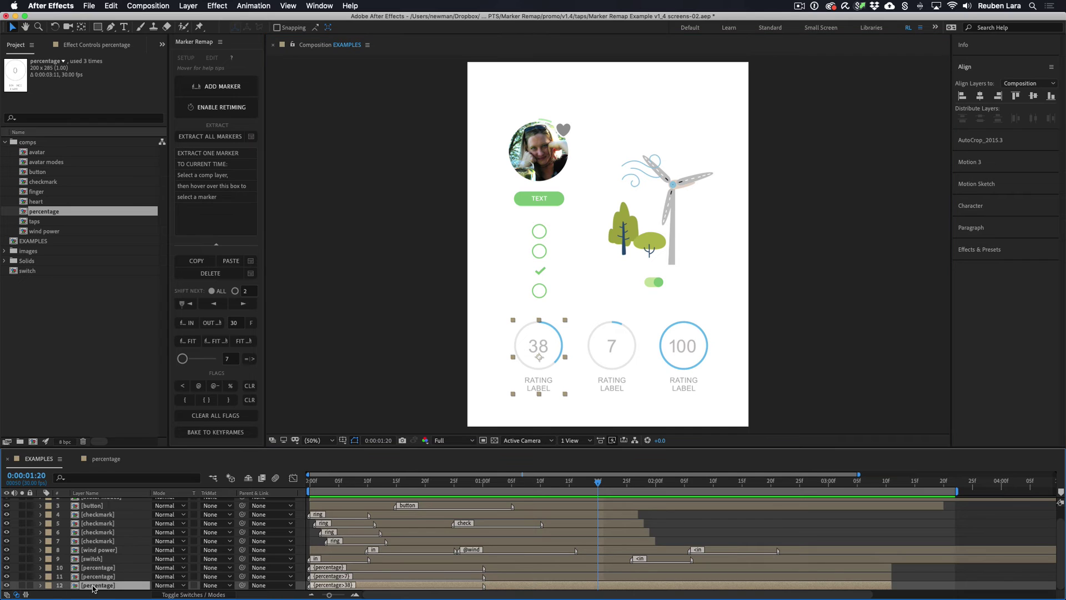
pyautogui.click(41, 585)
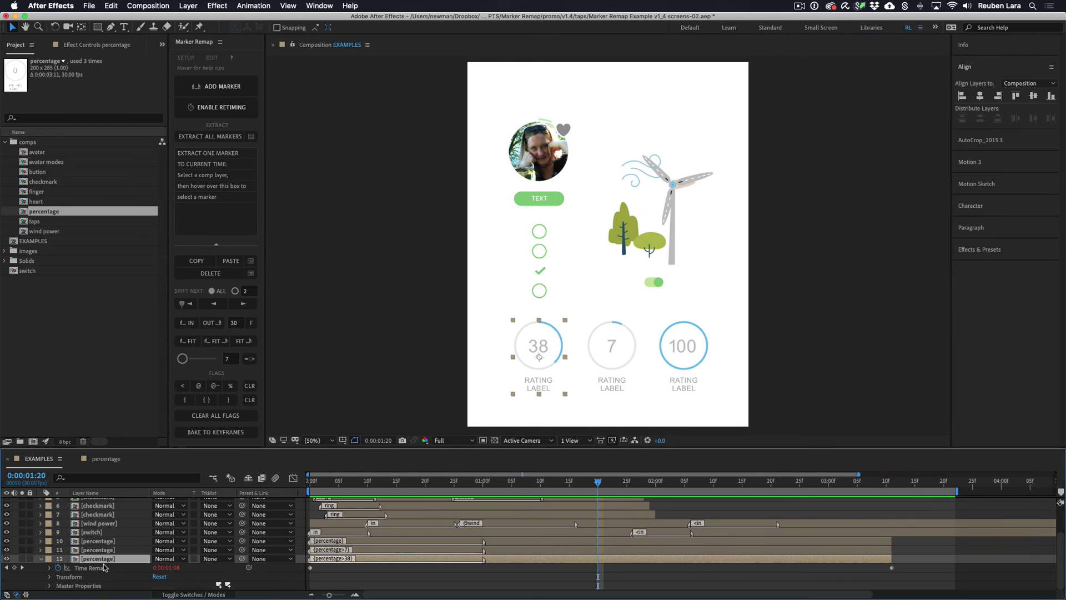
pyautogui.click(50, 585)
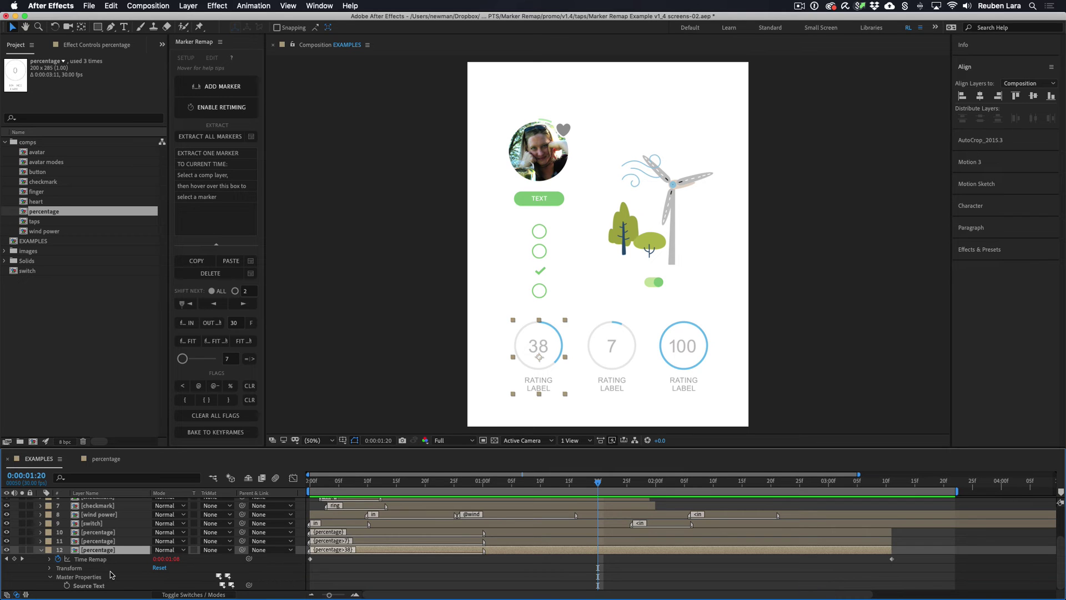
pyautogui.rightClick(90, 593)
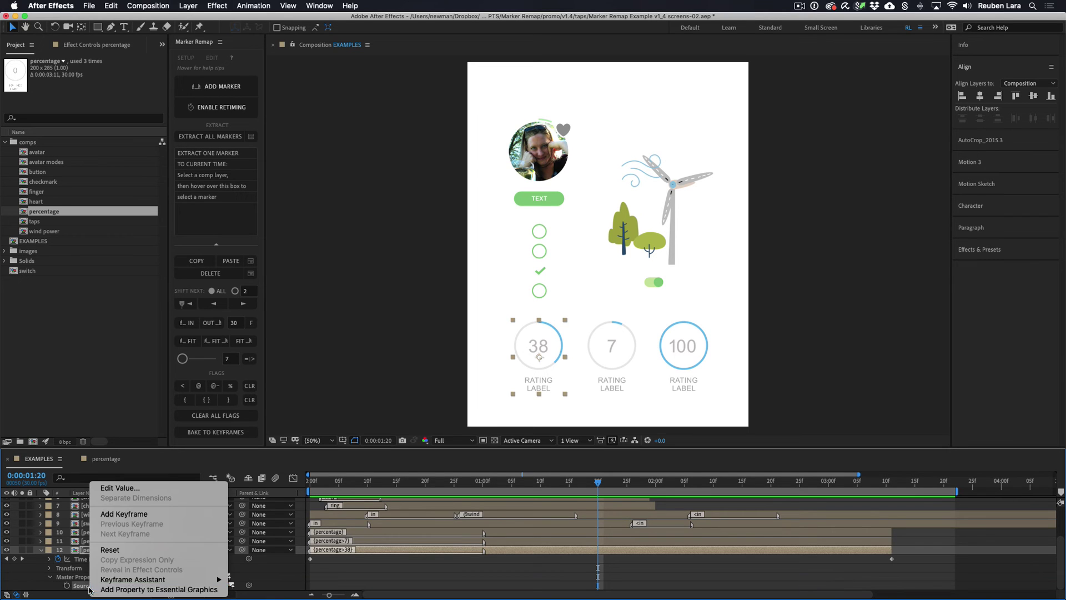
pyautogui.click(114, 488)
pyautogui.write('EPISODE II')
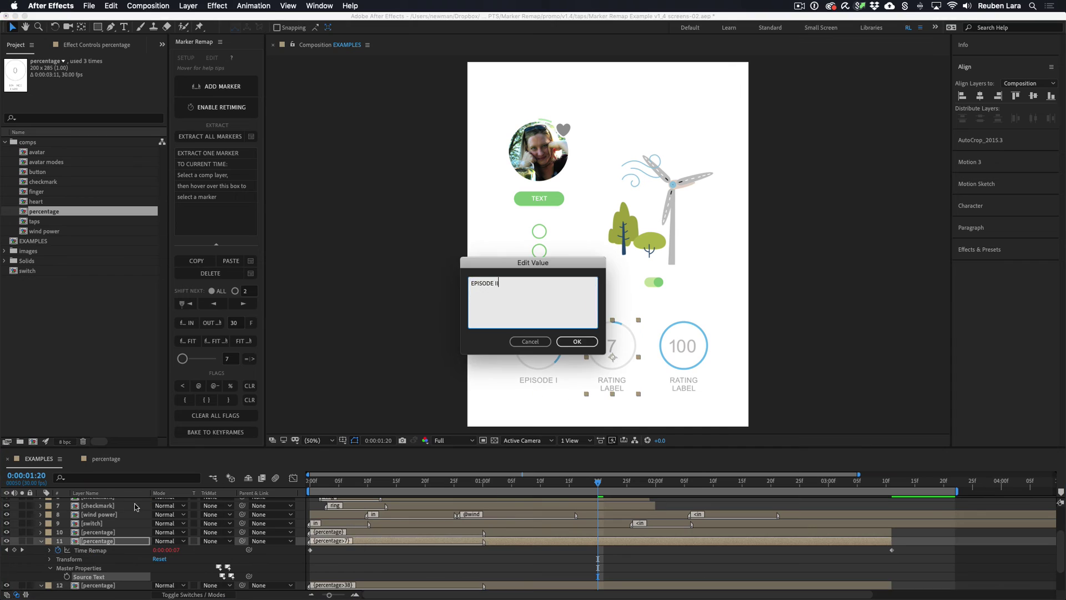
pyautogui.write('ROGUE')
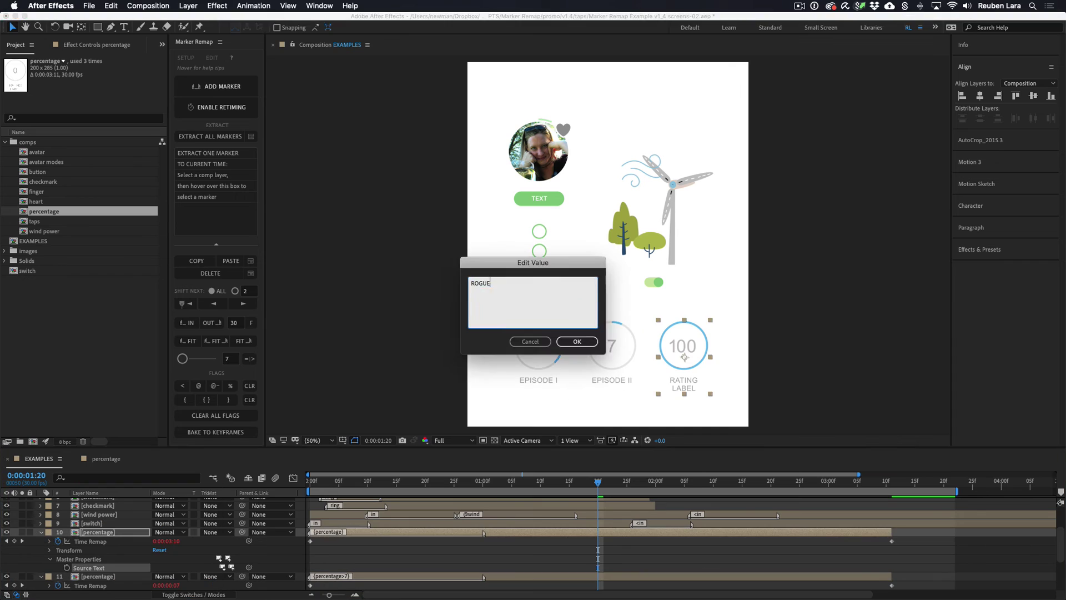
pyautogui.write(' ONE')
pyautogui.press('Return')
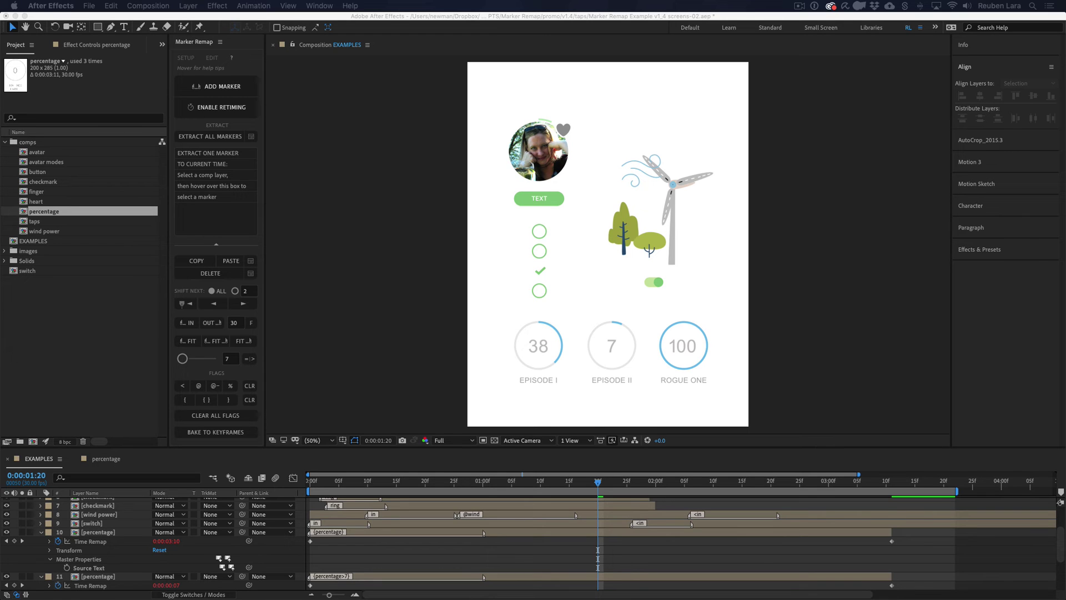
# Enable retiming on the avatar modes layer and extract its avatarIn marker at 0:00:00:00
pyautogui.scroll(3, 501, 547)
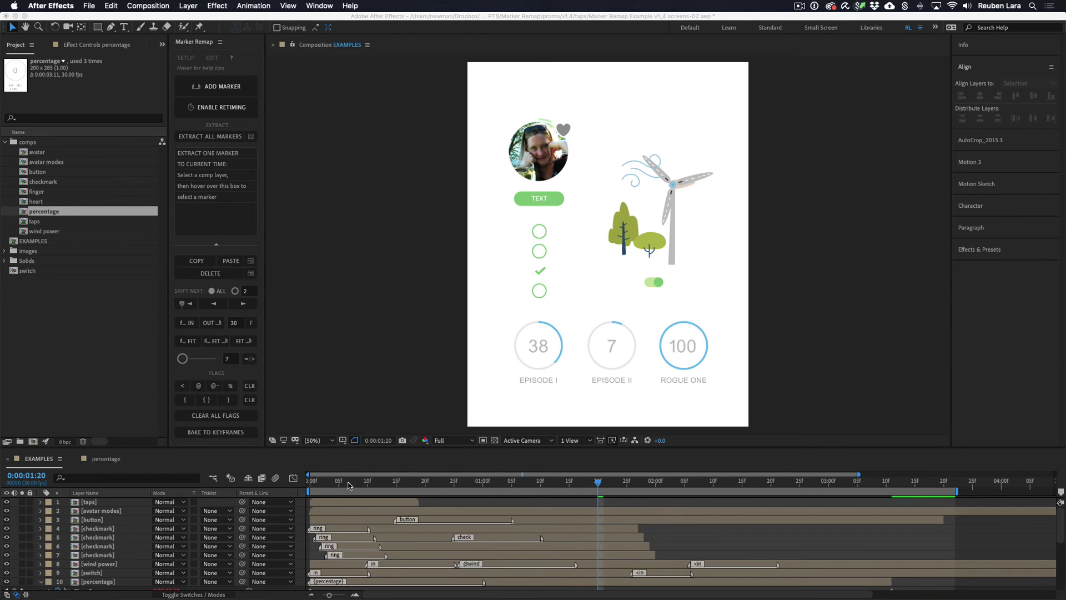
pyautogui.click(332, 511)
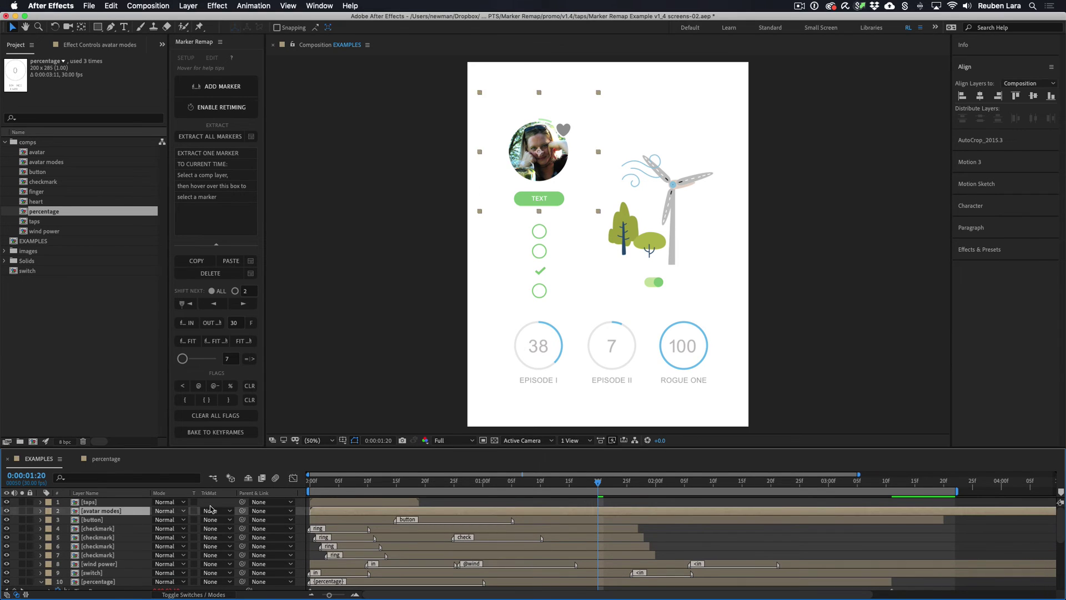
pyautogui.click(224, 106)
pyautogui.moveTo(221, 182)
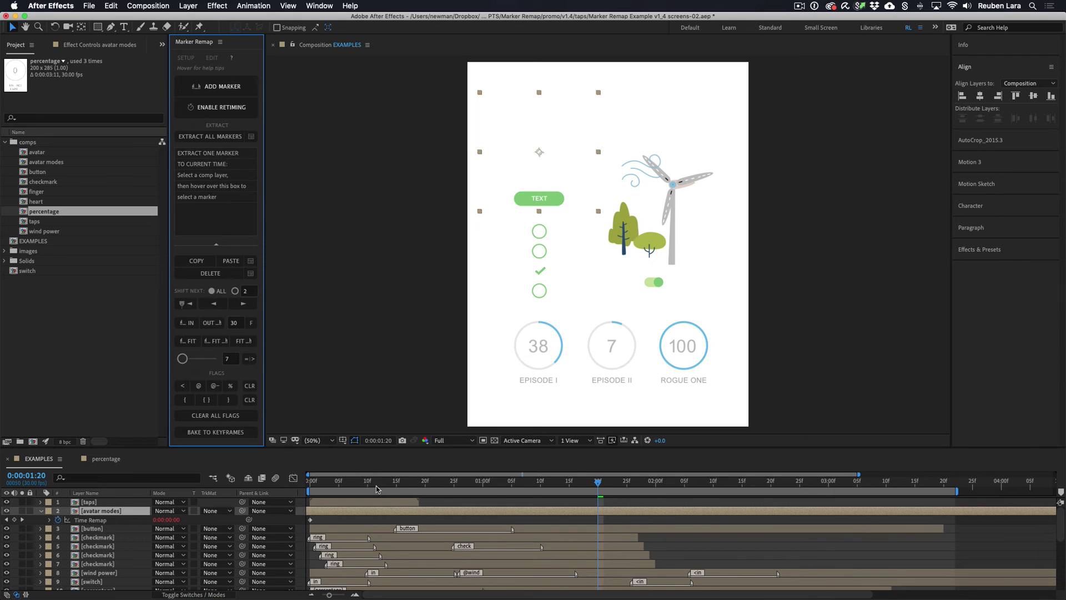
pyautogui.moveTo(364, 482); pyautogui.dragTo(310, 485)
pyautogui.moveTo(219, 186)
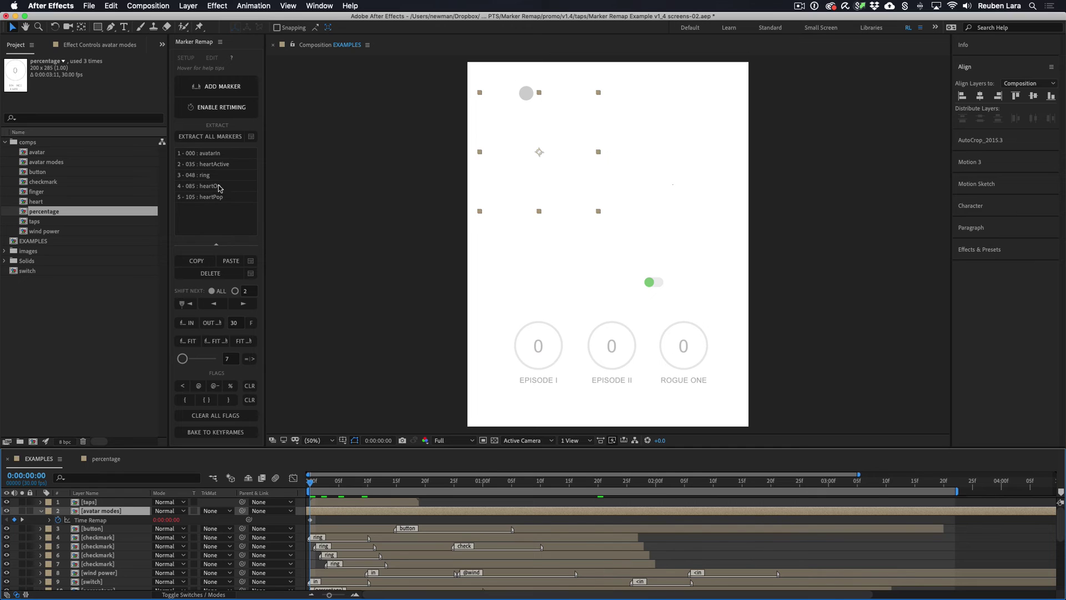
pyautogui.click(210, 155)
# Extract the heartActive marker at 0:00:00:16 and the ring marker at 0:00:00:27 on the avatar modes layer, and play back from the start
pyautogui.moveTo(319, 483)
pyautogui.mouseDown()
pyautogui.moveTo(414, 484)
pyautogui.moveTo(401, 484)
pyautogui.mouseUp()
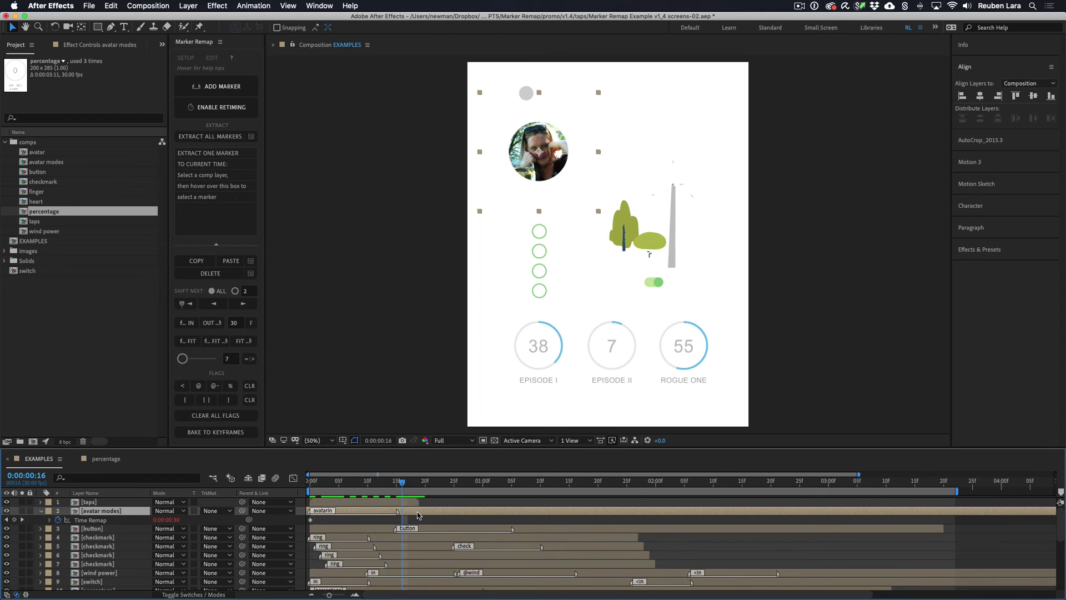
pyautogui.moveTo(213, 186)
pyautogui.click(218, 165)
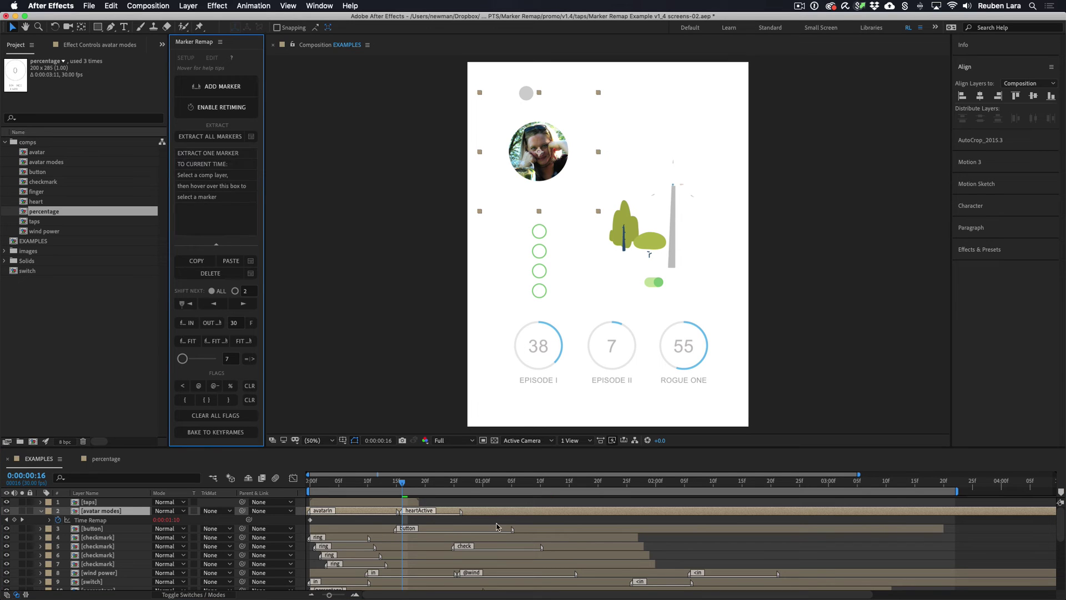
pyautogui.click(466, 480)
pyautogui.click(211, 175)
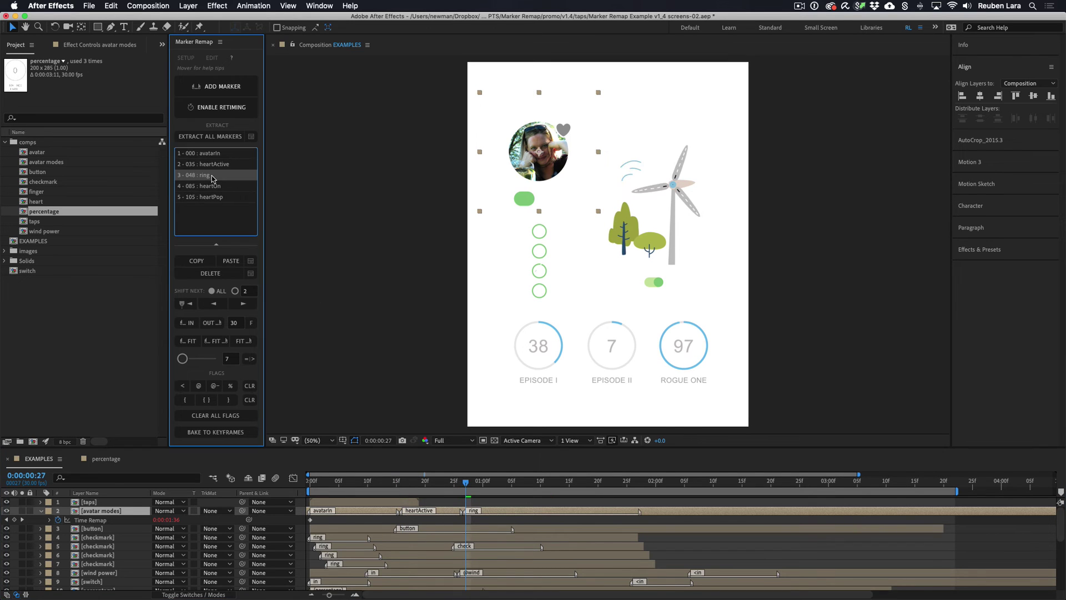
pyautogui.moveTo(428, 484); pyautogui.dragTo(309, 482)
pyautogui.click(349, 366)
pyautogui.press('space')
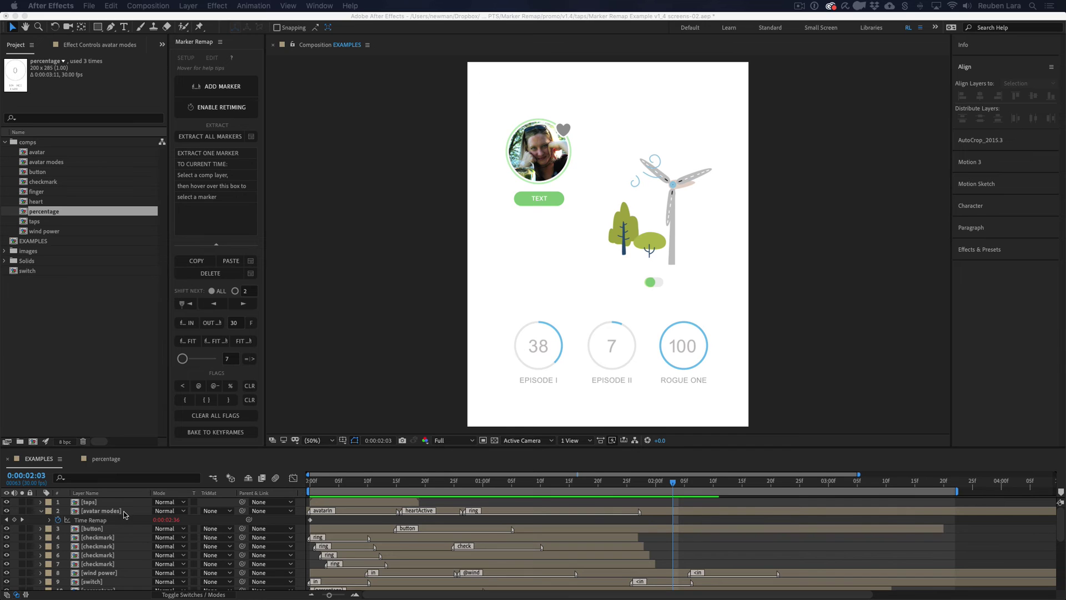
# Enable retiming on the taps layer, extend its out point past four seconds and play back
pyautogui.click(111, 502)
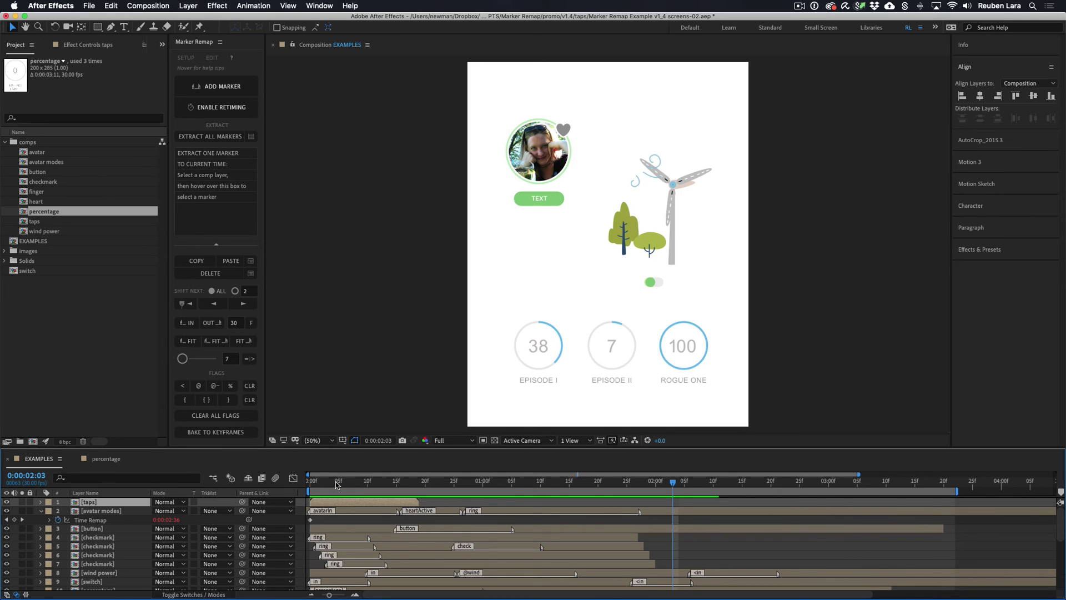
pyautogui.moveTo(337, 485); pyautogui.dragTo(290, 488)
pyautogui.click(215, 108)
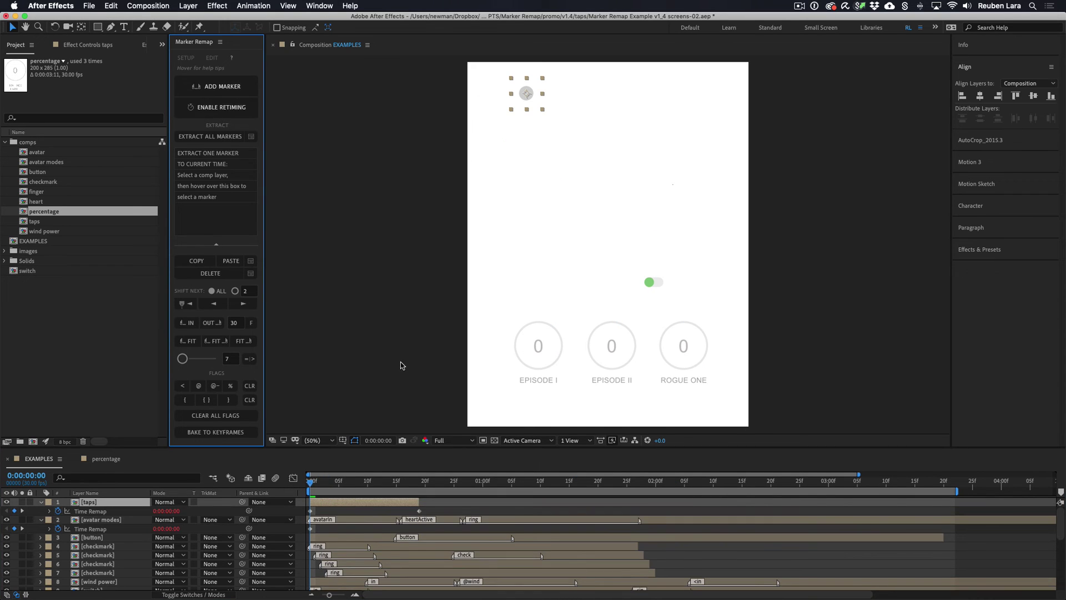
pyautogui.moveTo(419, 501); pyautogui.dragTo(1035, 509)
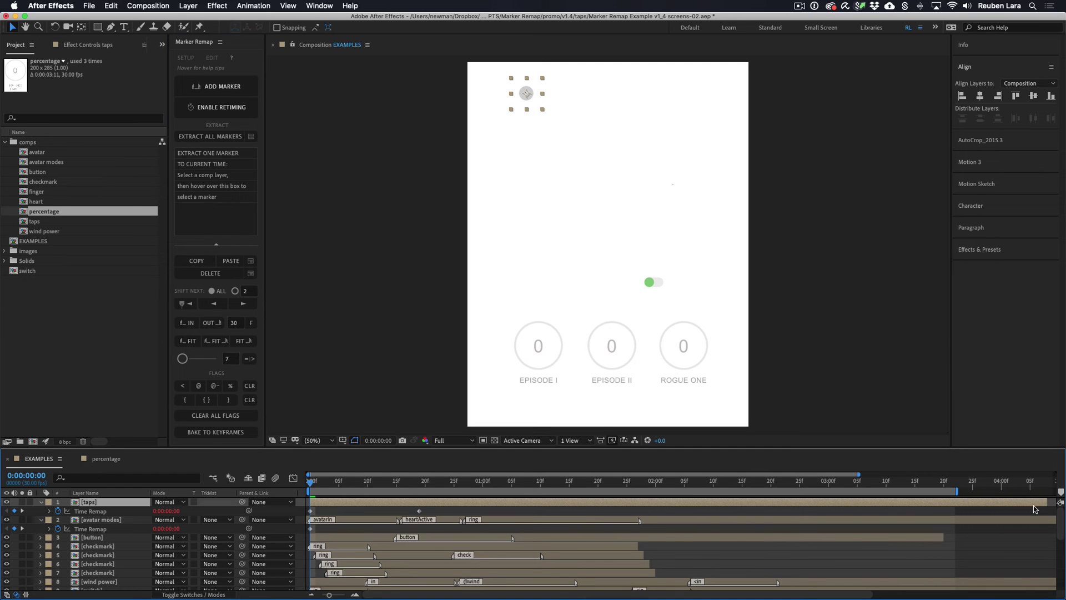
pyautogui.press('space')
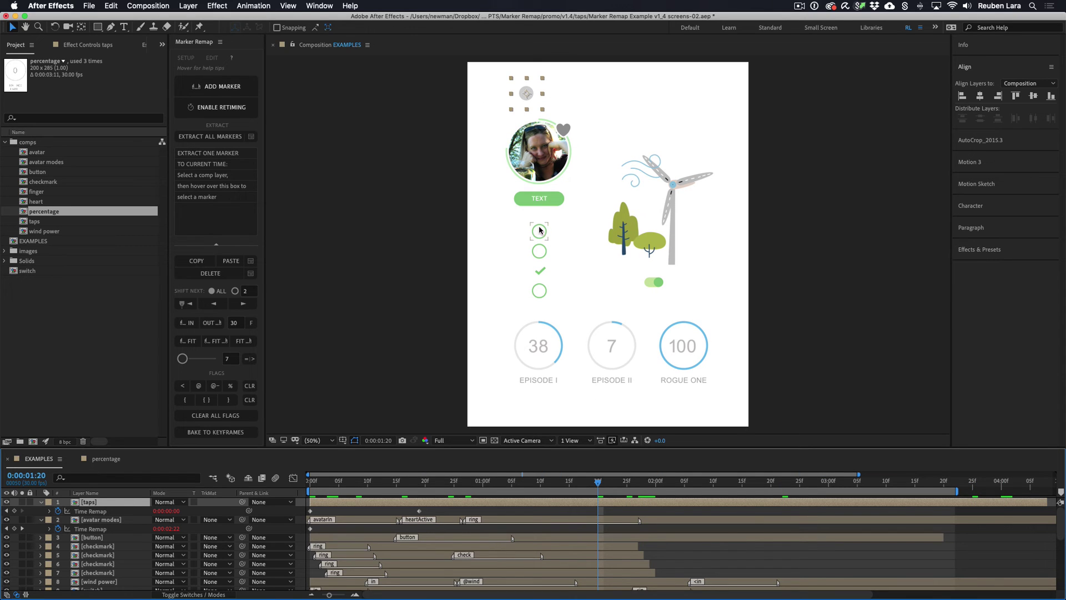
# Extend the taps layer and four checkmark layers to the composition's end at 0:00:05:24, and lengthen the avatar modes layer
pyautogui.moveTo(753, 484); pyautogui.dragTo(1060, 488)
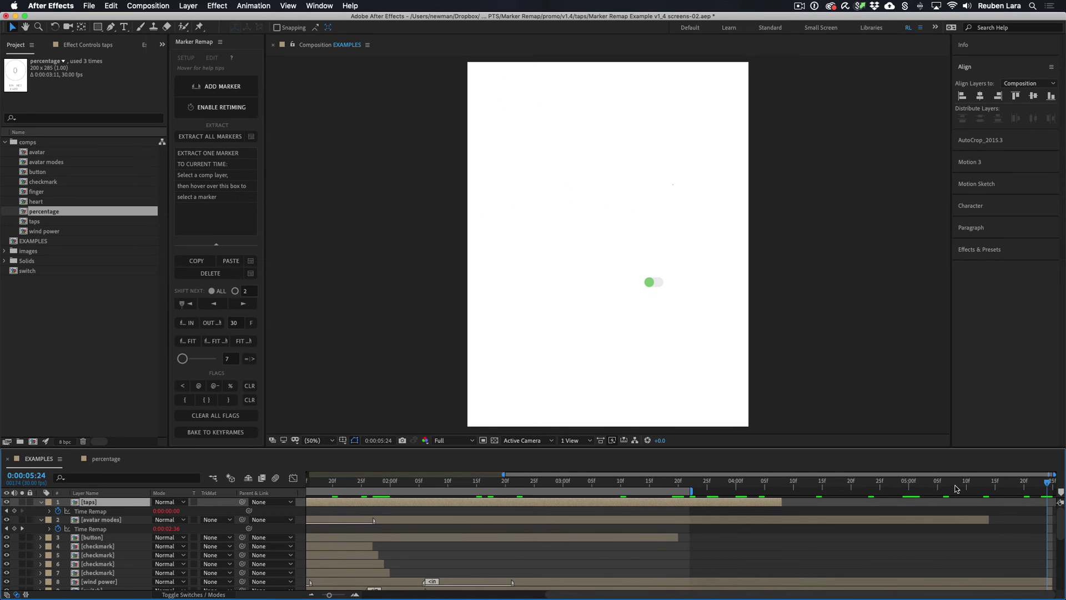
pyautogui.press('-')
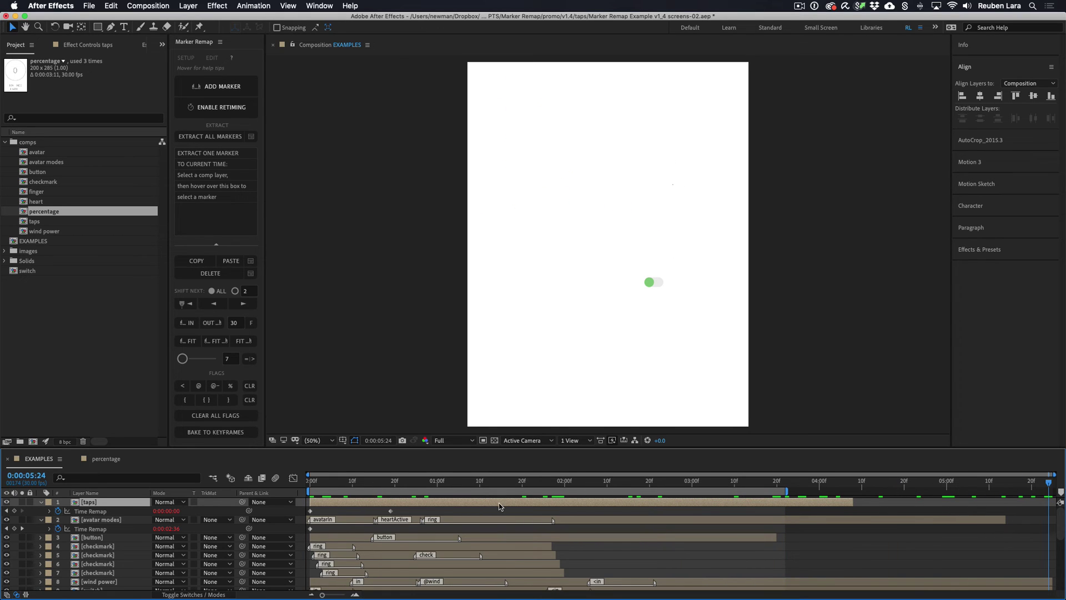
pyautogui.keyDown('super'); pyautogui.click(536, 546); pyautogui.keyUp('super')
pyautogui.keyDown('super'); pyautogui.click(537, 554); pyautogui.keyUp('super')
pyautogui.keyDown('super'); pyautogui.click(538, 564); pyautogui.keyUp('super')
pyautogui.keyDown('super'); pyautogui.click(541, 573); pyautogui.keyUp('super')
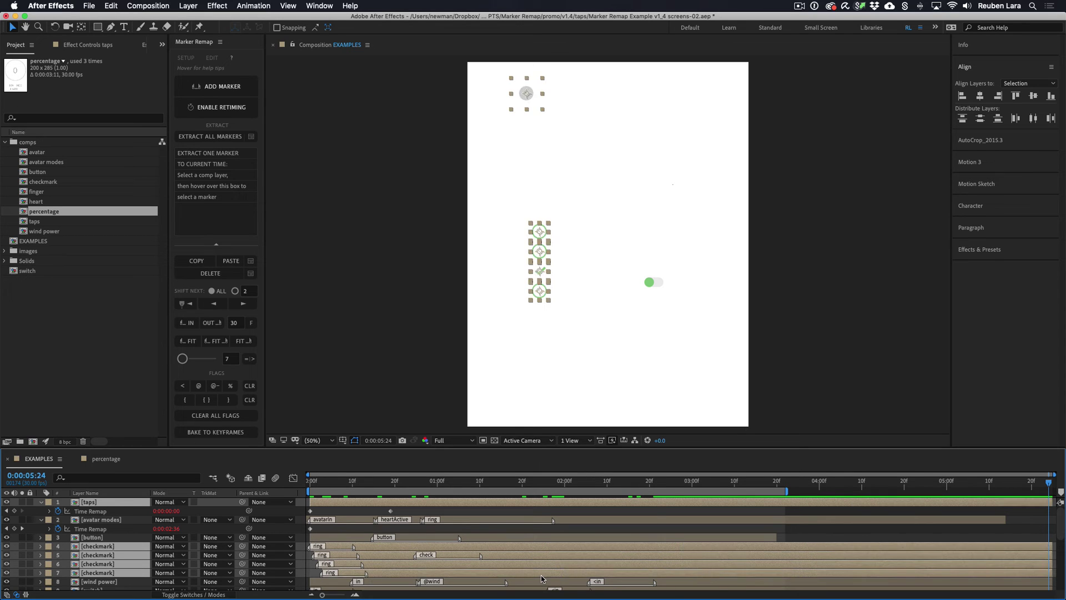
pyautogui.click(818, 529)
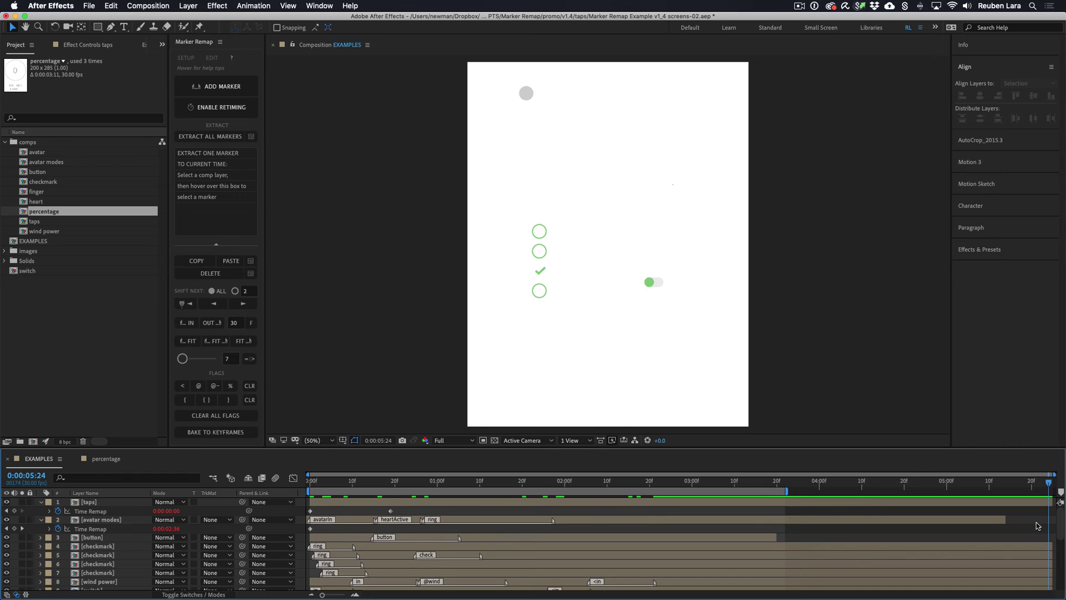
pyautogui.click(1005, 521)
# End the work area at 0:00:05:24, return to the start and show the background during Motion Sketch capture
pyautogui.moveTo(612, 482)
pyautogui.mouseDown()
pyautogui.moveTo(484, 492)
pyautogui.moveTo(630, 491)
pyautogui.moveTo(600, 492)
pyautogui.mouseUp()
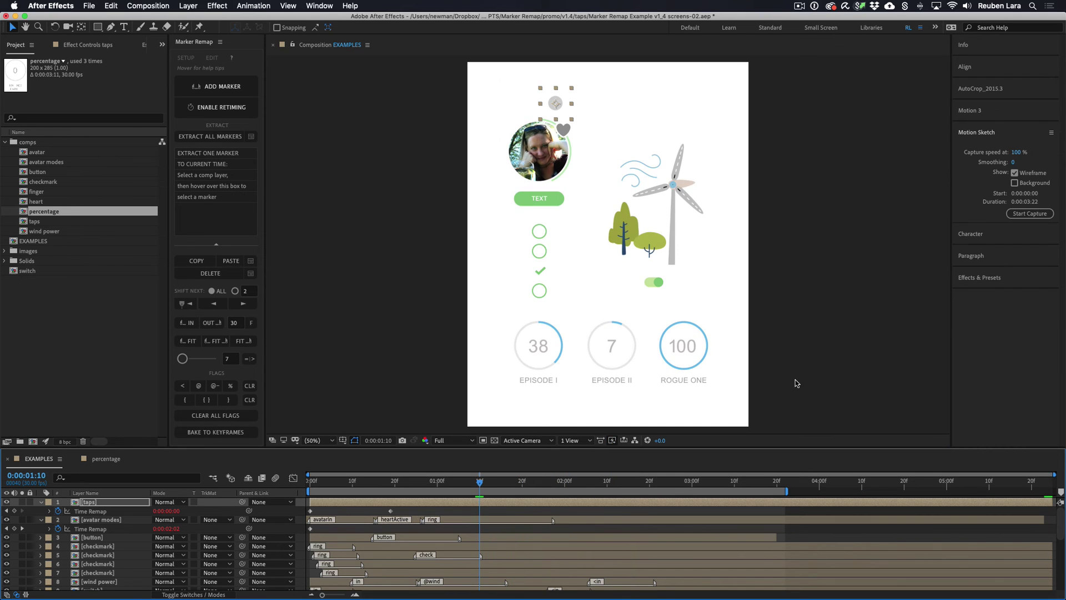
pyautogui.moveTo(815, 482); pyautogui.dragTo(1063, 481)
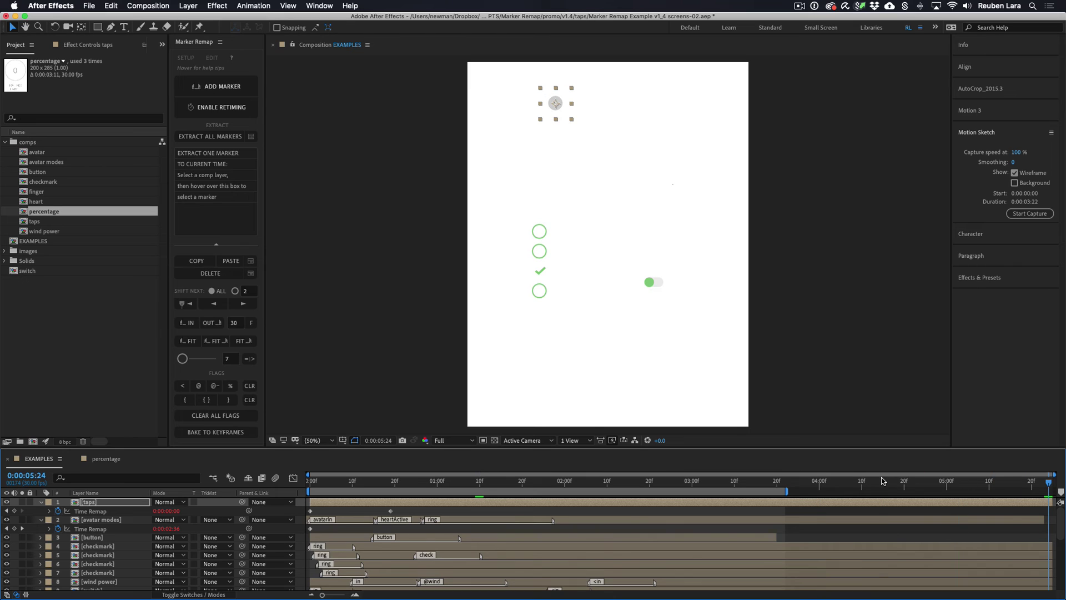
pyautogui.press('n')
pyautogui.moveTo(513, 481); pyautogui.dragTo(281, 492)
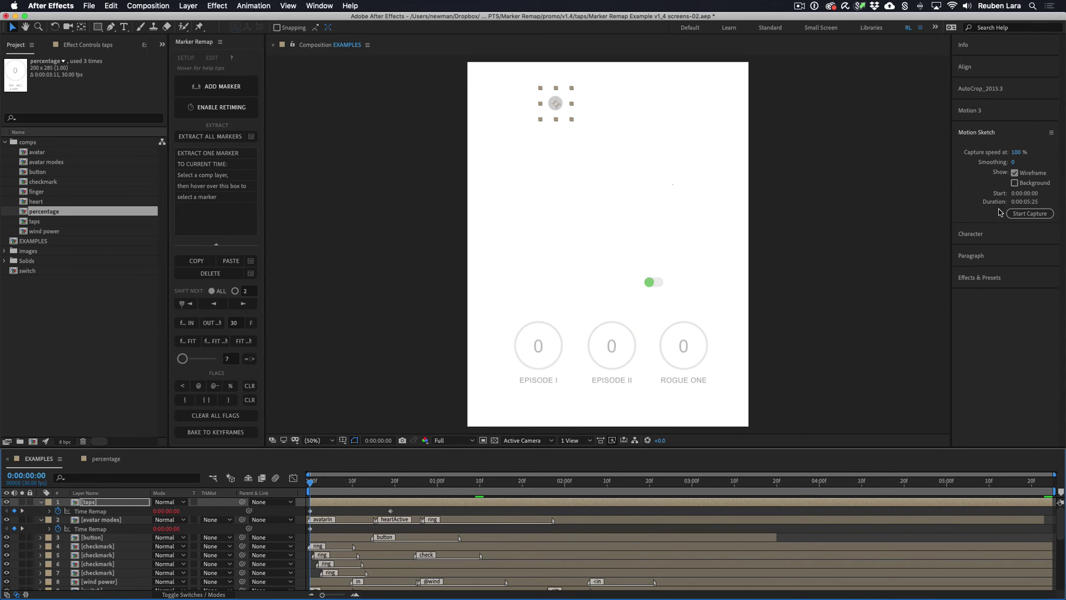
pyautogui.click(1016, 184)
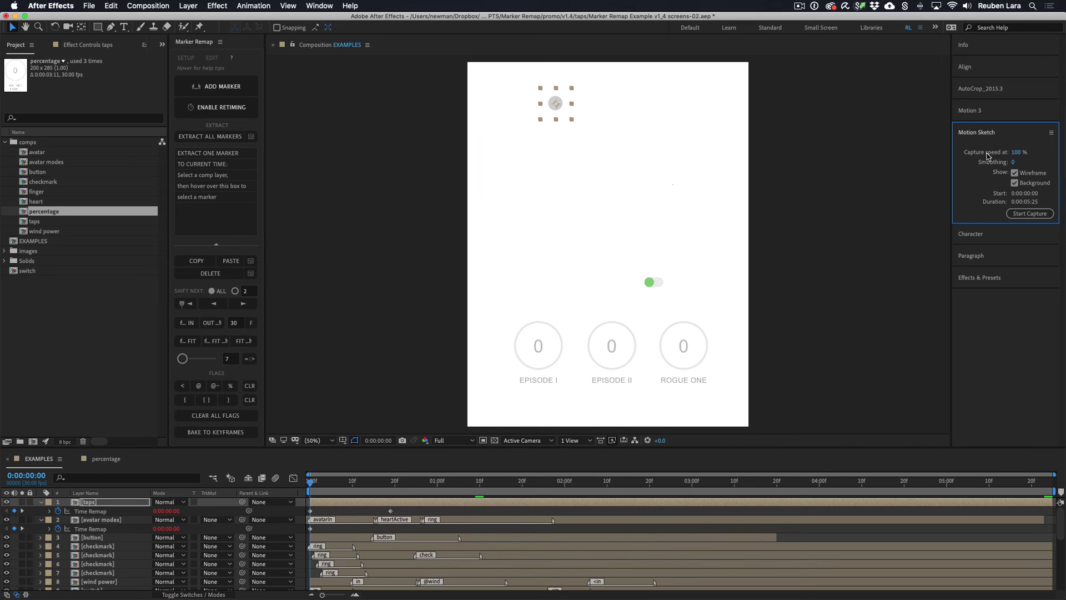
# Record the taps layer's movement across the interface elements with Motion Sketch and play back its position keyframes
pyautogui.click(513, 482)
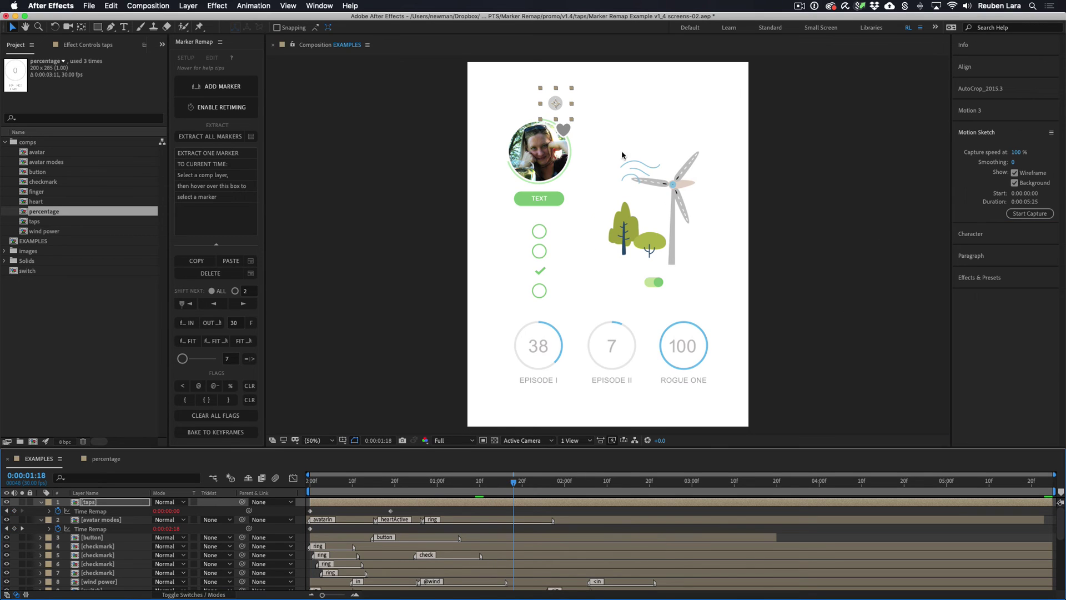
pyautogui.moveTo(555, 99)
pyautogui.mouseDown()
pyautogui.moveTo(691, 212)
pyautogui.moveTo(749, 293)
pyautogui.moveTo(785, 302)
pyautogui.moveTo(550, 114)
pyautogui.moveTo(567, 134)
pyautogui.moveTo(556, 215)
pyautogui.moveTo(541, 229)
pyautogui.moveTo(539, 291)
pyautogui.moveTo(845, 378)
pyautogui.mouseUp()
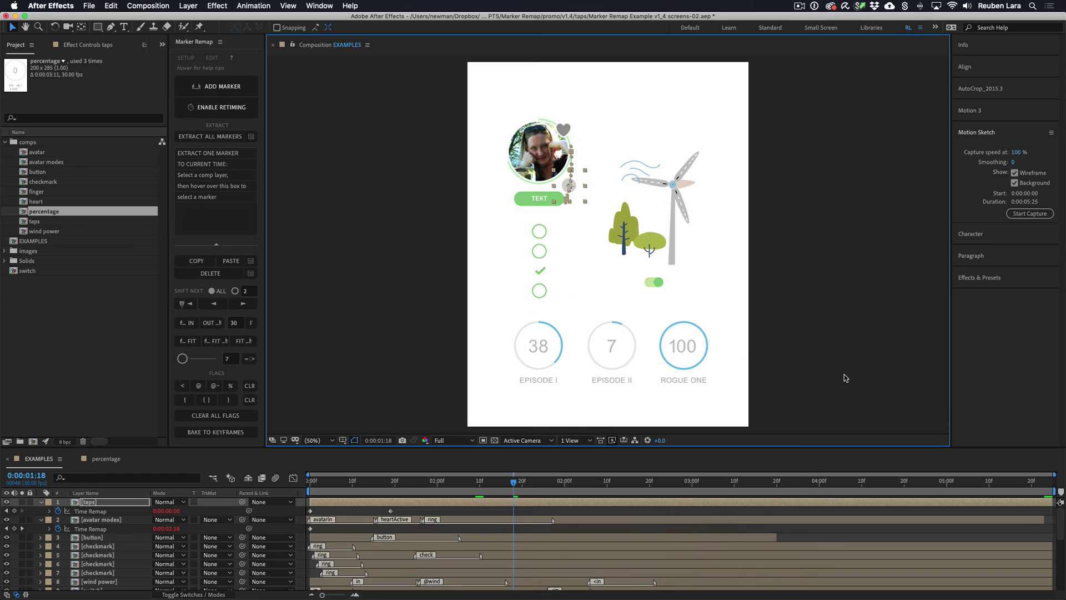
pyautogui.click(119, 504)
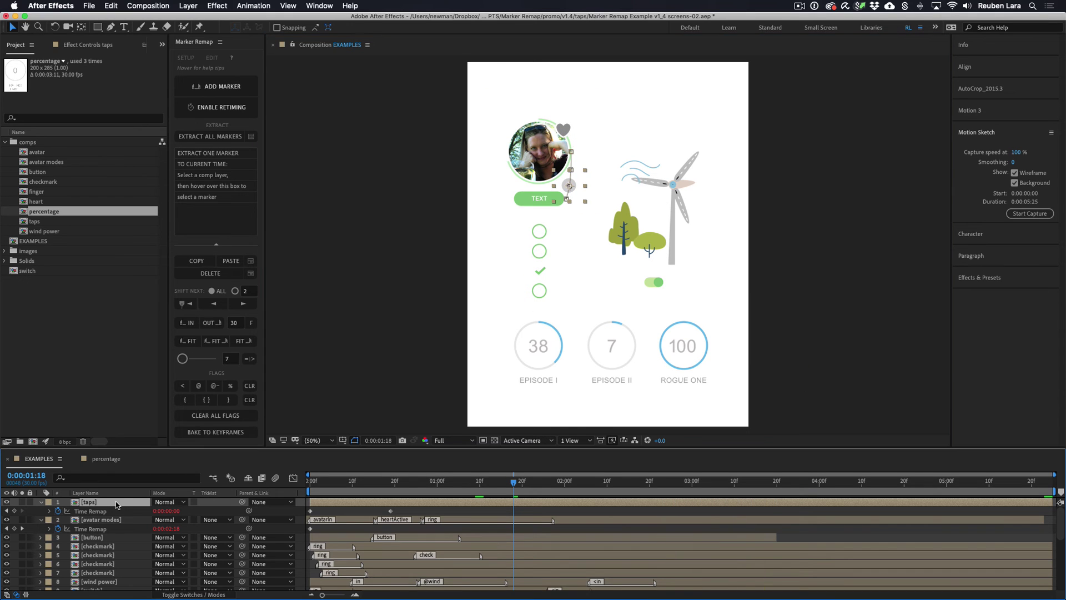
pyautogui.press('p')
pyautogui.press('space')
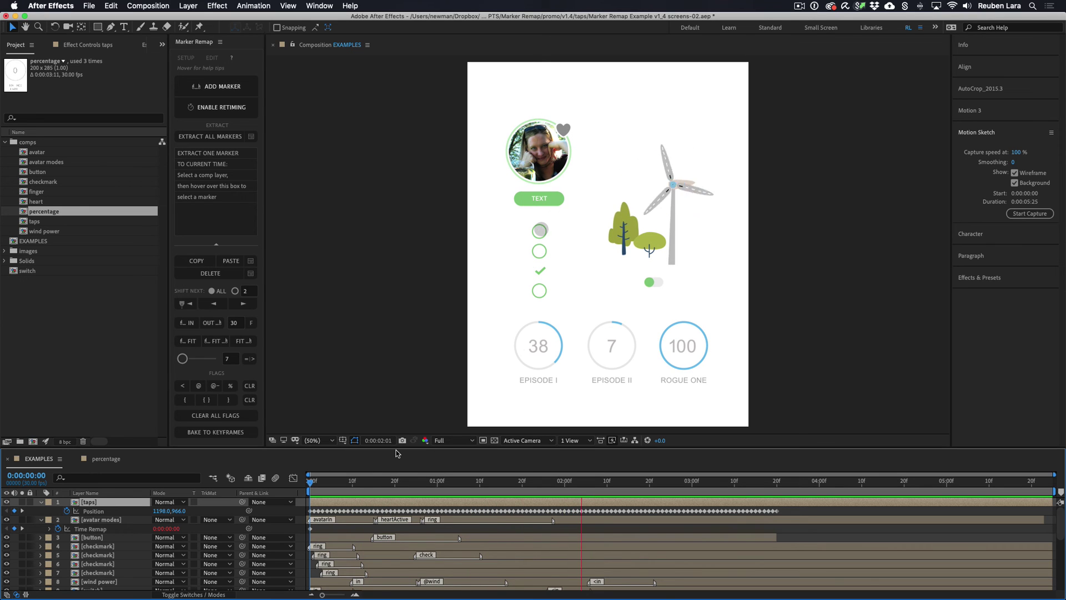
# Slide the taps layer and its motion keyframes to start just before the two-second mark and play back the new timing
pyautogui.press('space')
pyautogui.moveTo(417, 497); pyautogui.dragTo(623, 503)
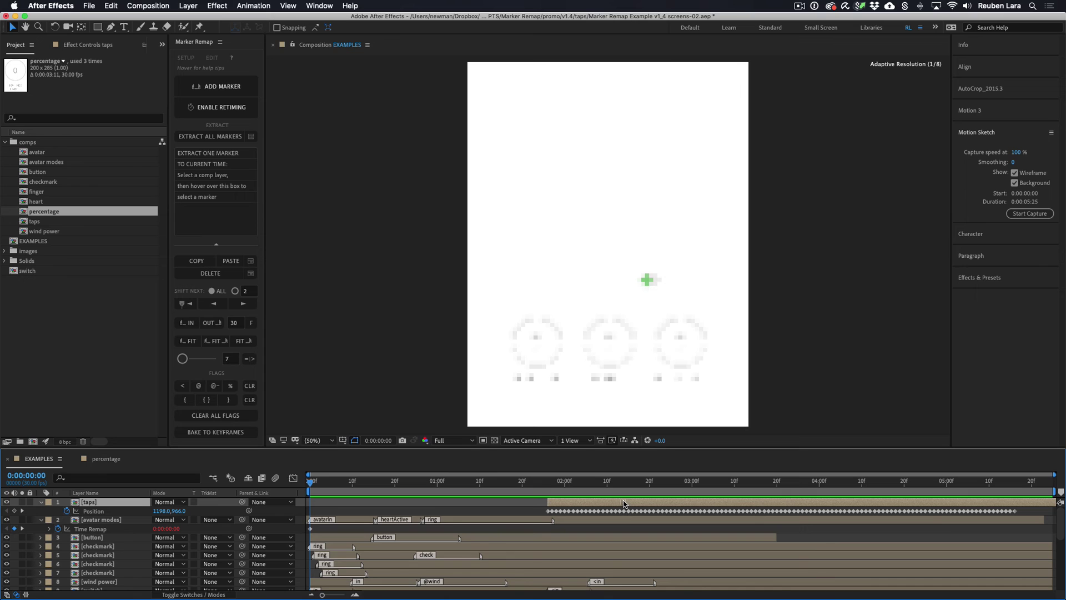
pyautogui.press('space')
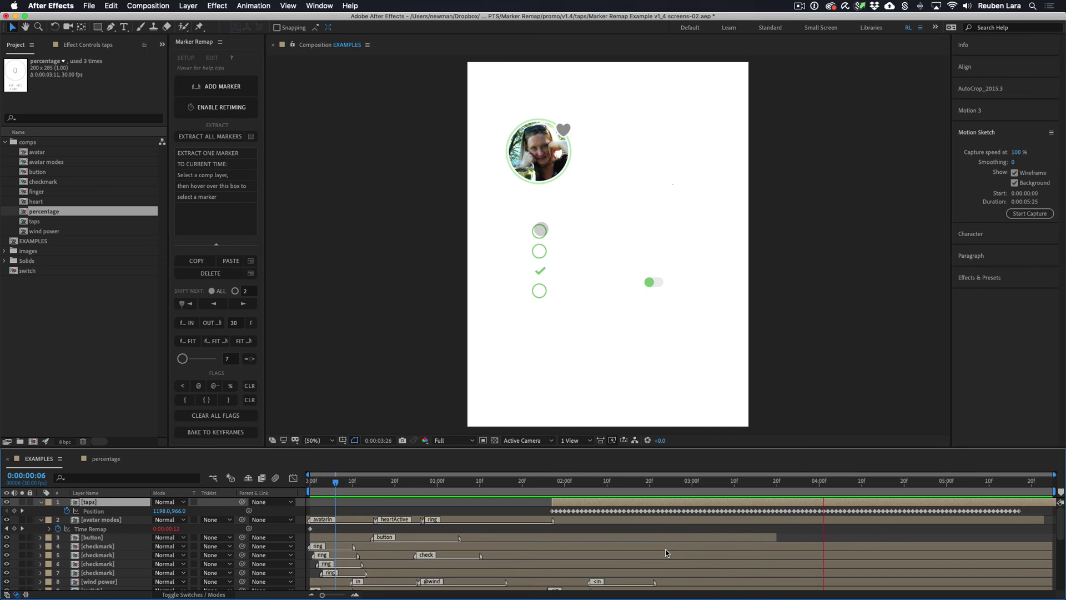
pyautogui.press('space')
pyautogui.moveTo(587, 485); pyautogui.dragTo(575, 485)
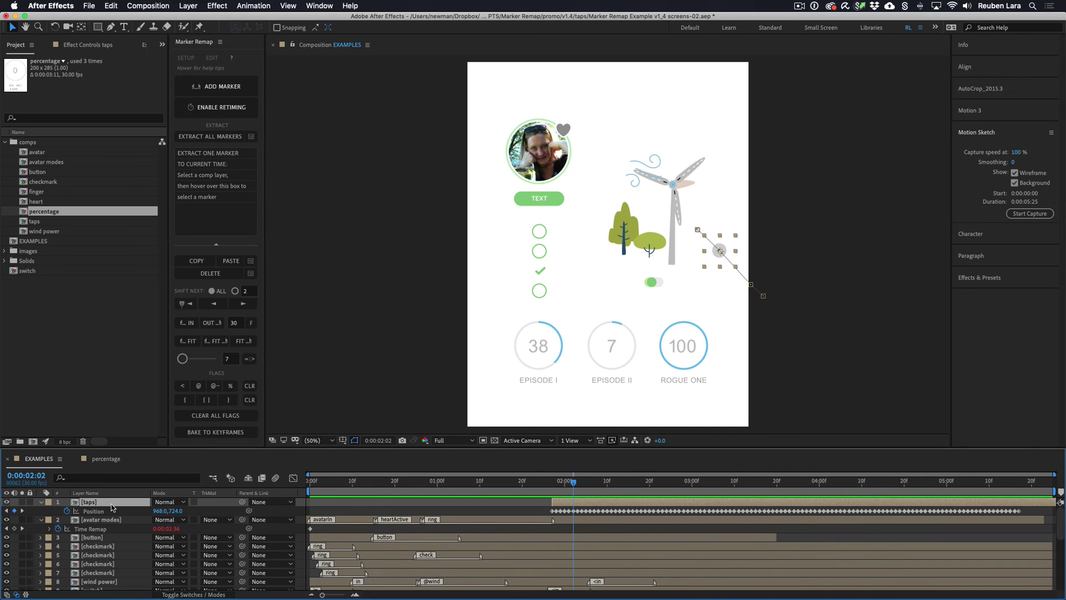
# Open the taps precomp, examine its animation at the tap, in and out markers, and return to the EXAMPLES composition
pyautogui.doubleClick(108, 502)
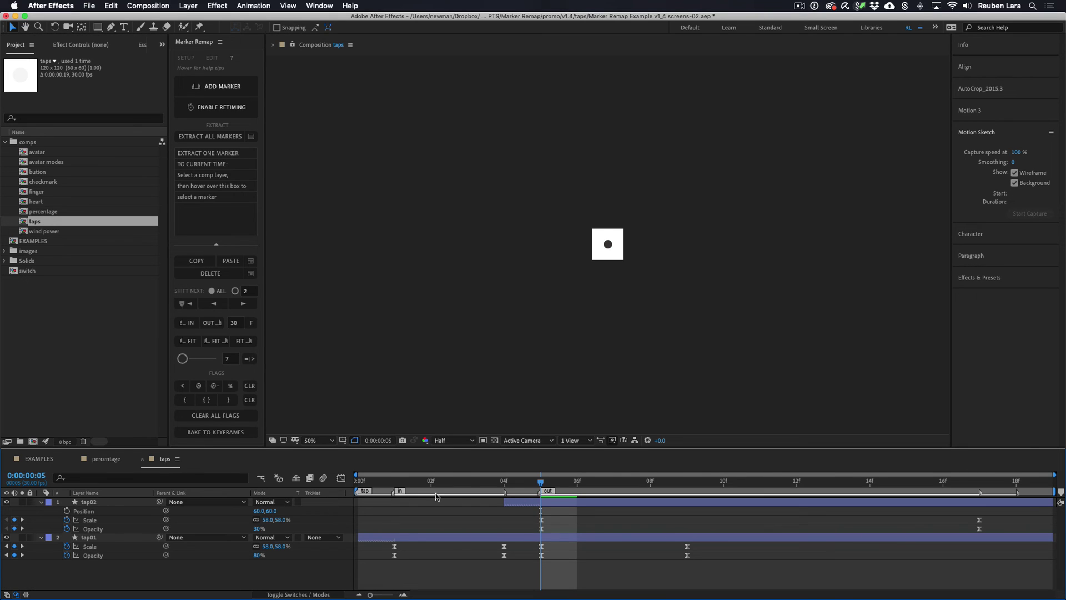
pyautogui.click(466, 482)
pyautogui.press('space')
pyautogui.moveTo(464, 485); pyautogui.dragTo(767, 493)
pyautogui.moveTo(902, 493); pyautogui.dragTo(899, 493)
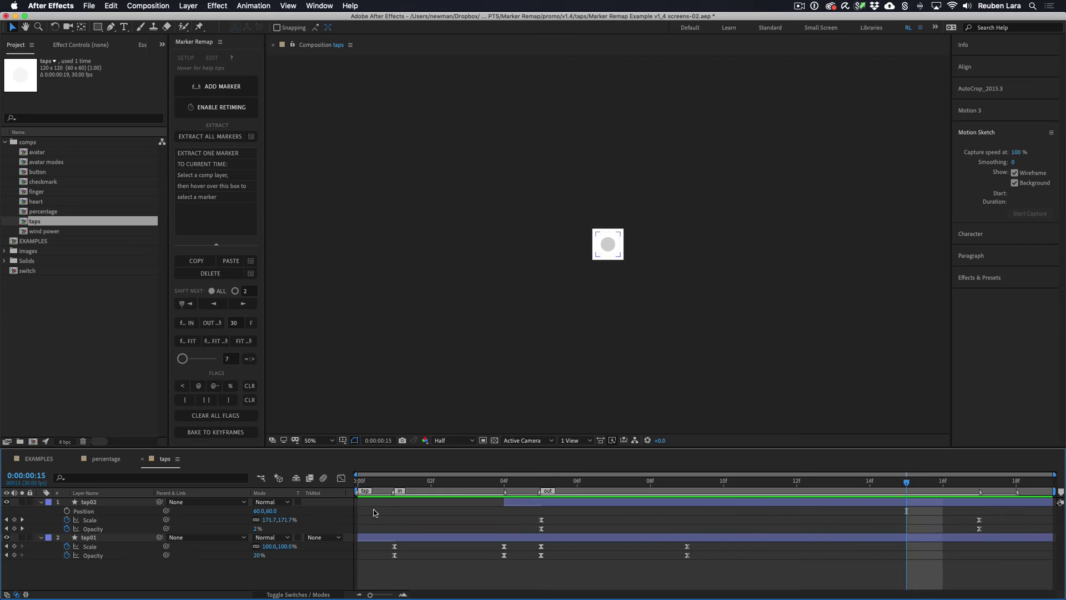
pyautogui.click(364, 482)
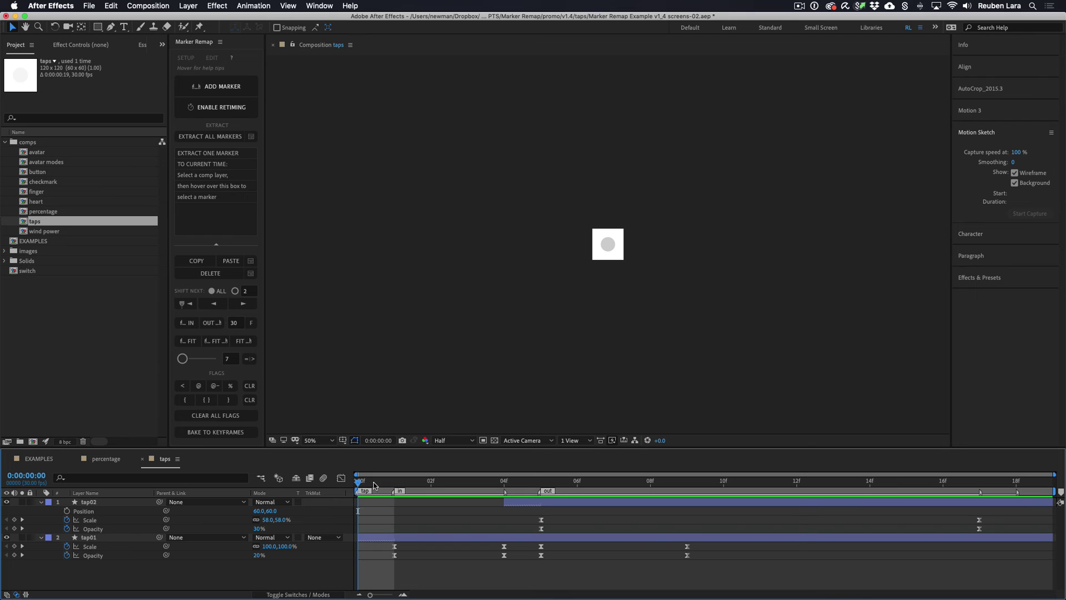
pyautogui.click(394, 481)
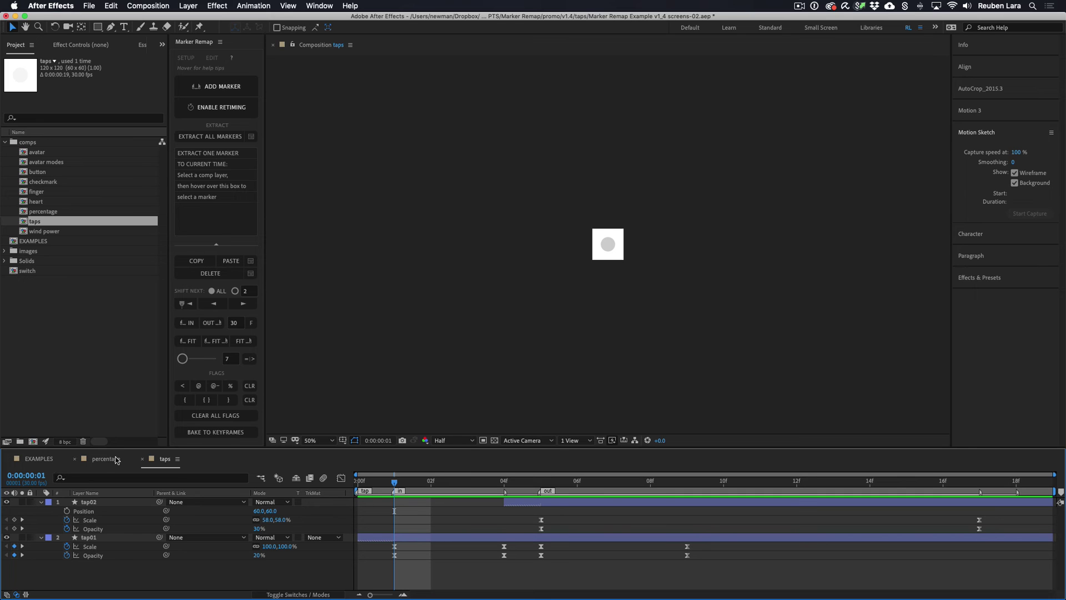
pyautogui.click(49, 459)
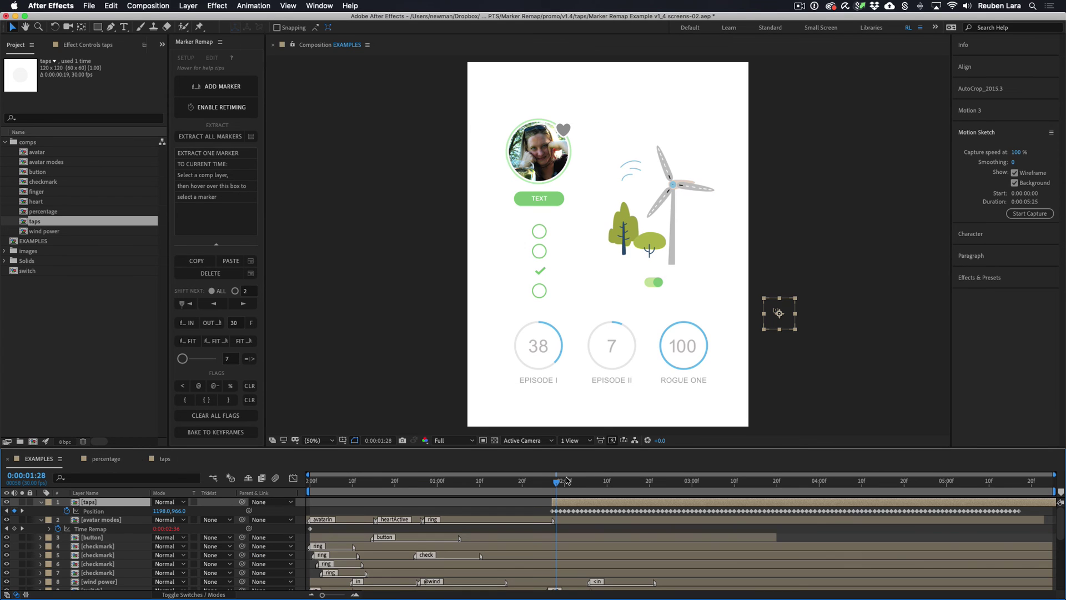
# Extract the tap marker on the taps layer at 0:00:03:03, where the dot reaches the heart, and play it back
pyautogui.moveTo(563, 485); pyautogui.dragTo(705, 493)
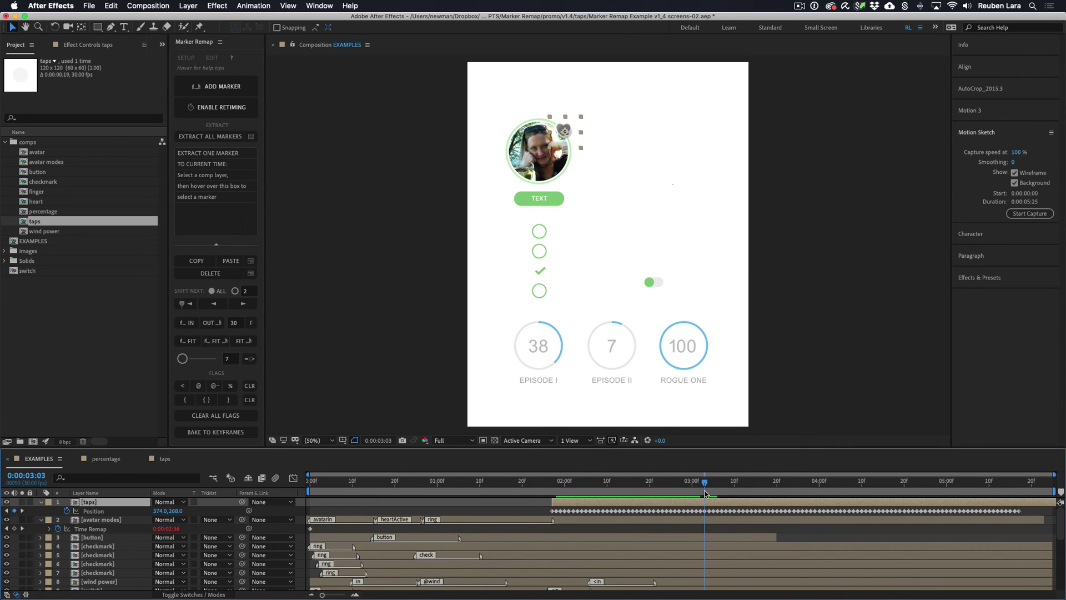
pyautogui.moveTo(222, 213)
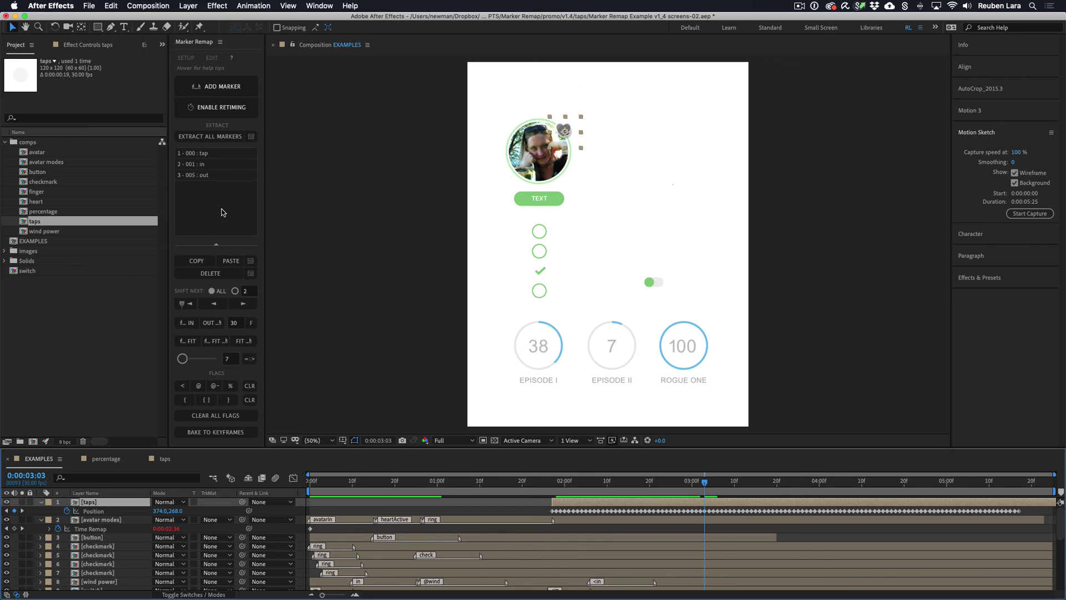
pyautogui.click(205, 155)
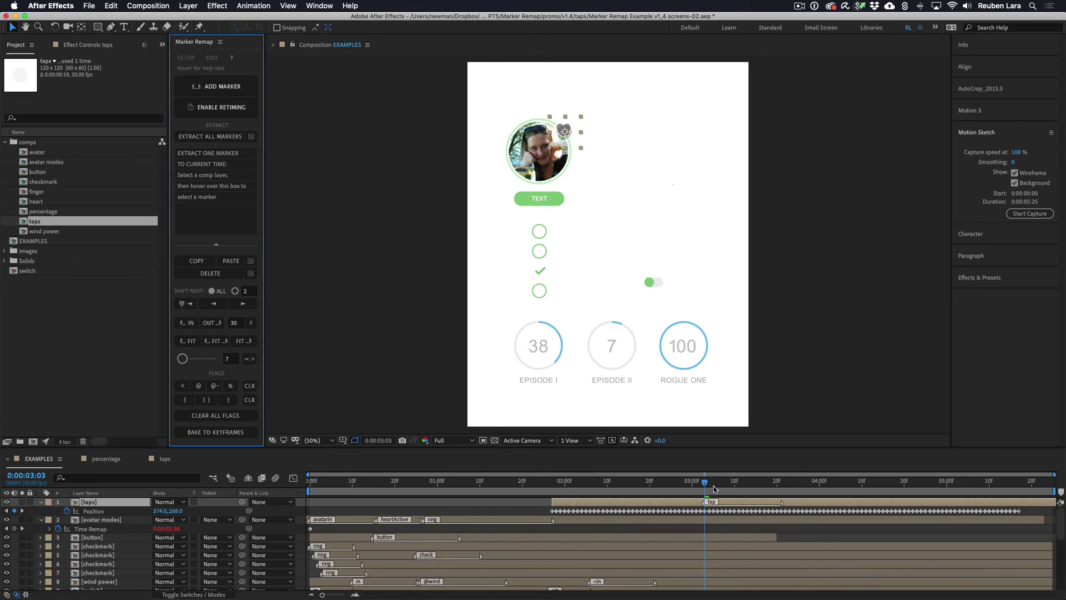
pyautogui.moveTo(705, 482)
pyautogui.mouseDown()
pyautogui.moveTo(748, 484)
pyautogui.moveTo(692, 484)
pyautogui.mouseUp()
pyautogui.press('space')
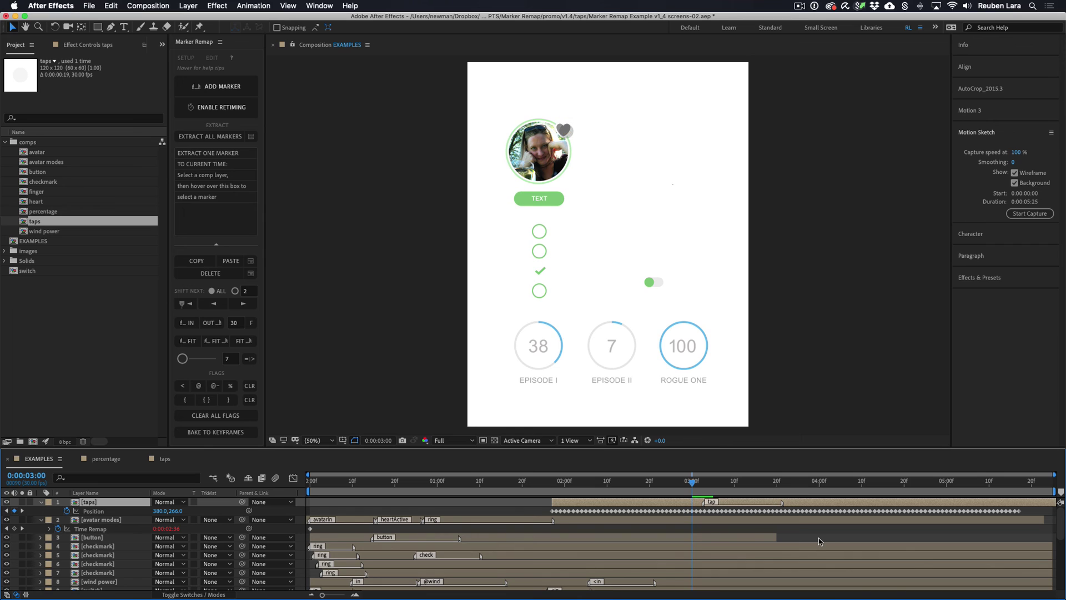
pyautogui.press('space')
# Extract the avatar modes layer's heartPop marker at 0:00:03:08, shift it ahead of the tap marker, and play back the heart animation
pyautogui.click(712, 481)
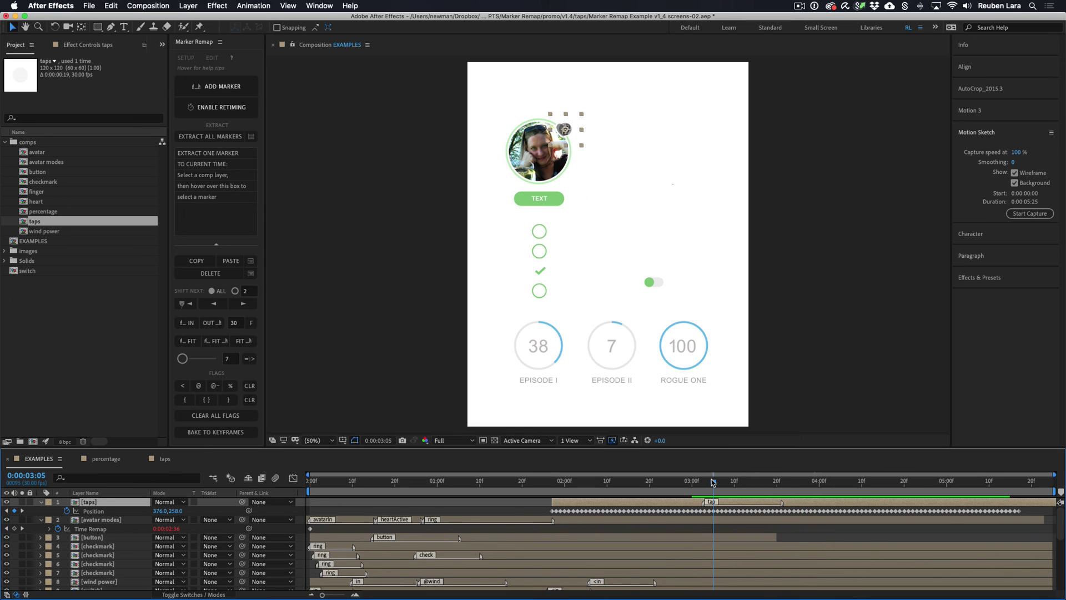
pyautogui.moveTo(713, 481); pyautogui.dragTo(725, 481)
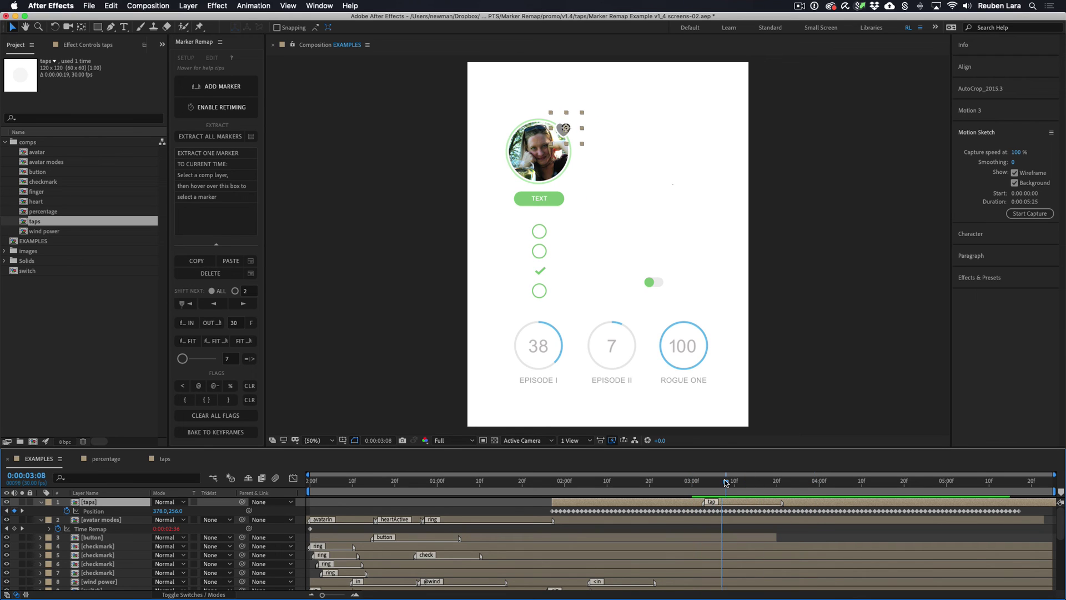
pyautogui.click(464, 522)
pyautogui.moveTo(194, 174)
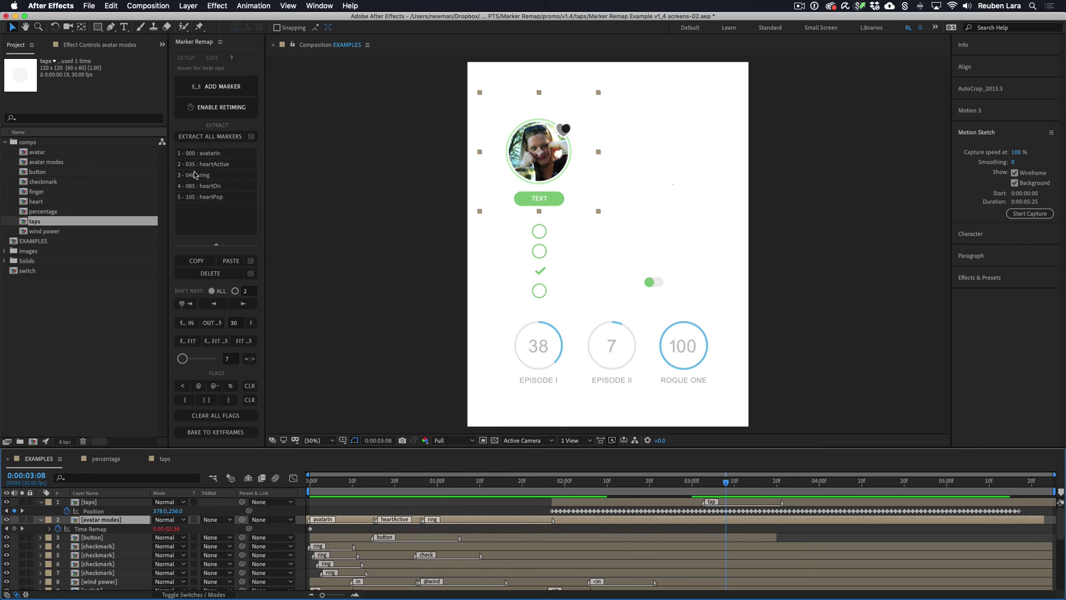
pyautogui.click(212, 196)
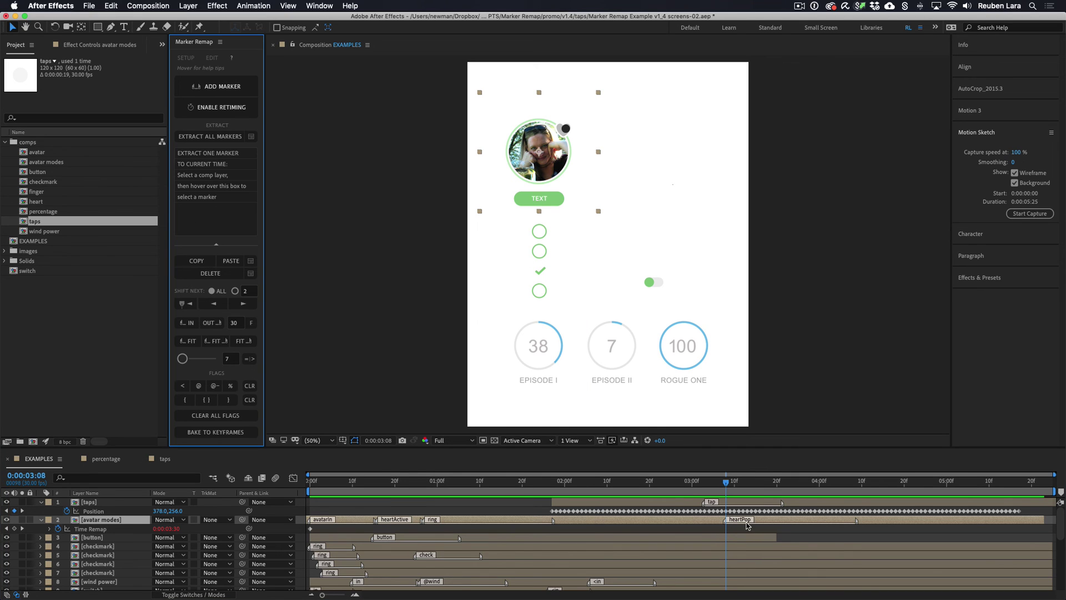
pyautogui.moveTo(731, 522); pyautogui.dragTo(664, 522)
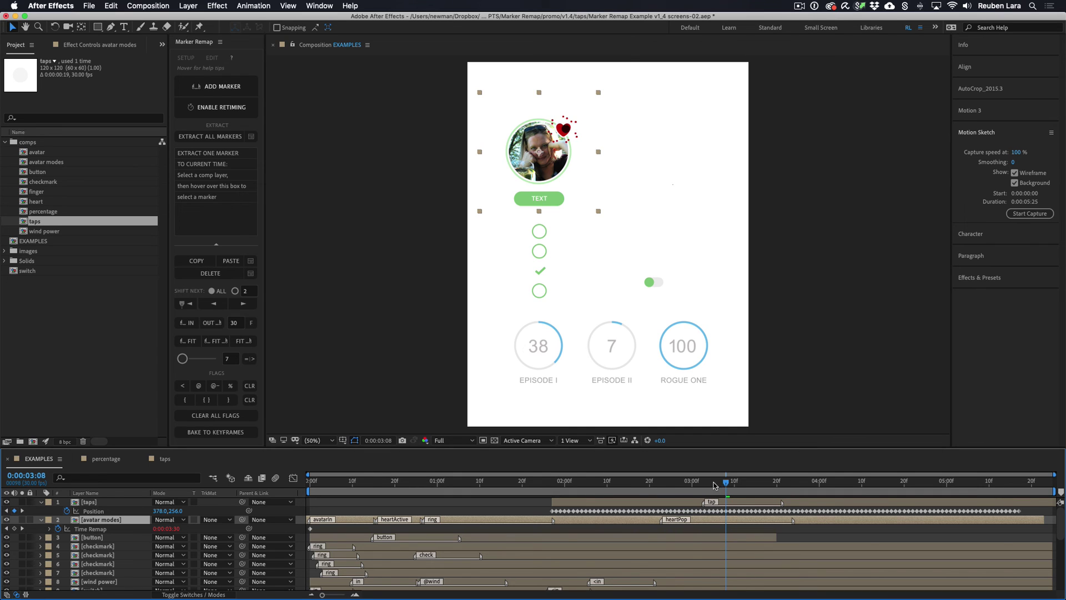
pyautogui.click(637, 480)
pyautogui.press('space')
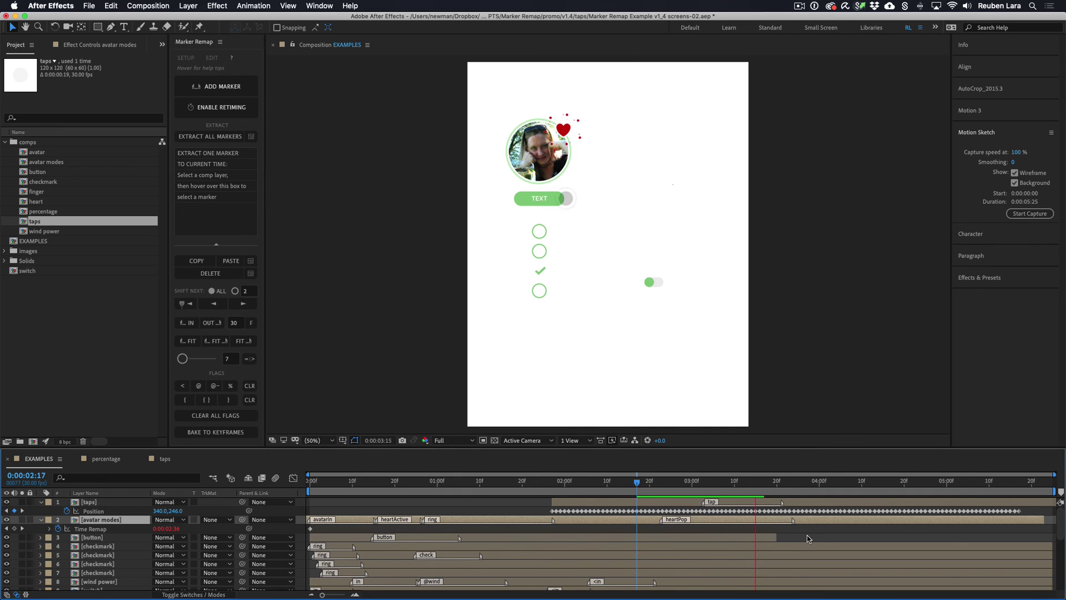
# Extract the in marker at 0:00:03:29 and the out marker at 0:00:04:23 on the taps layer
pyautogui.click(815, 481)
pyautogui.moveTo(817, 485)
pyautogui.mouseDown()
pyautogui.moveTo(867, 482)
pyautogui.moveTo(819, 484)
pyautogui.mouseUp()
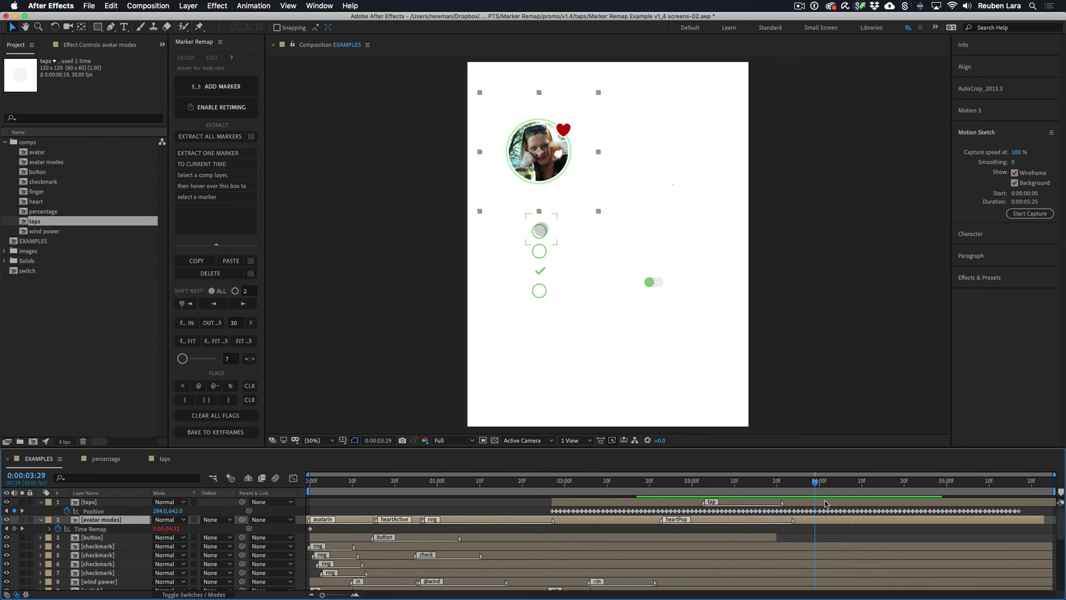
pyautogui.click(827, 502)
pyautogui.moveTo(176, 180)
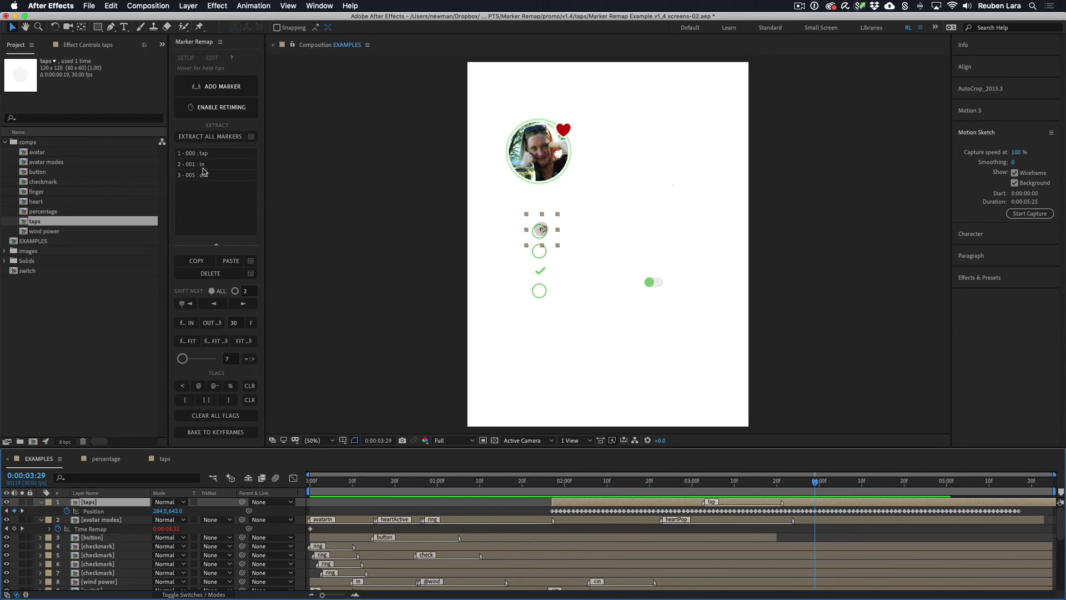
pyautogui.click(203, 168)
pyautogui.moveTo(819, 487); pyautogui.dragTo(916, 486)
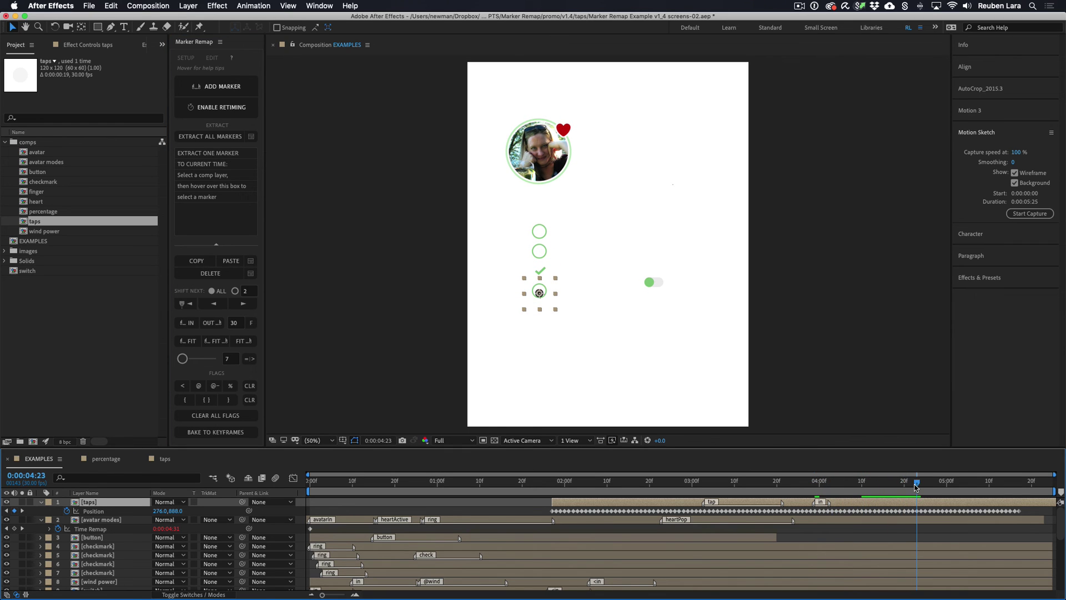
pyautogui.click(209, 174)
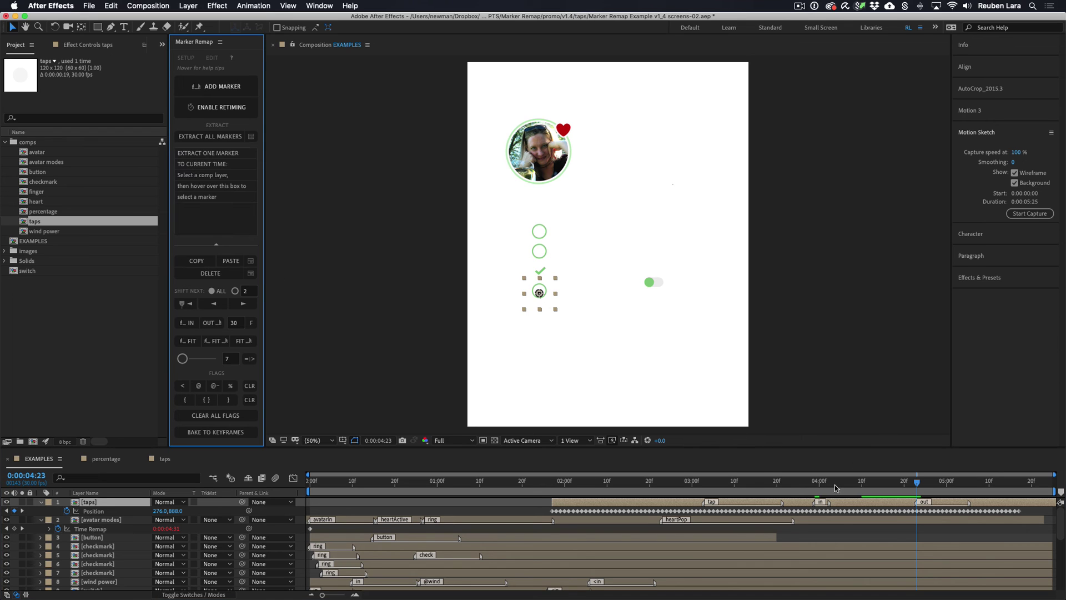
# Play back the tap from 0:00:03:17 and park the playhead at 0:00:04:03, where the dot covers the uppermost checkmark
pyautogui.moveTo(826, 481); pyautogui.dragTo(769, 489)
pyautogui.press('space')
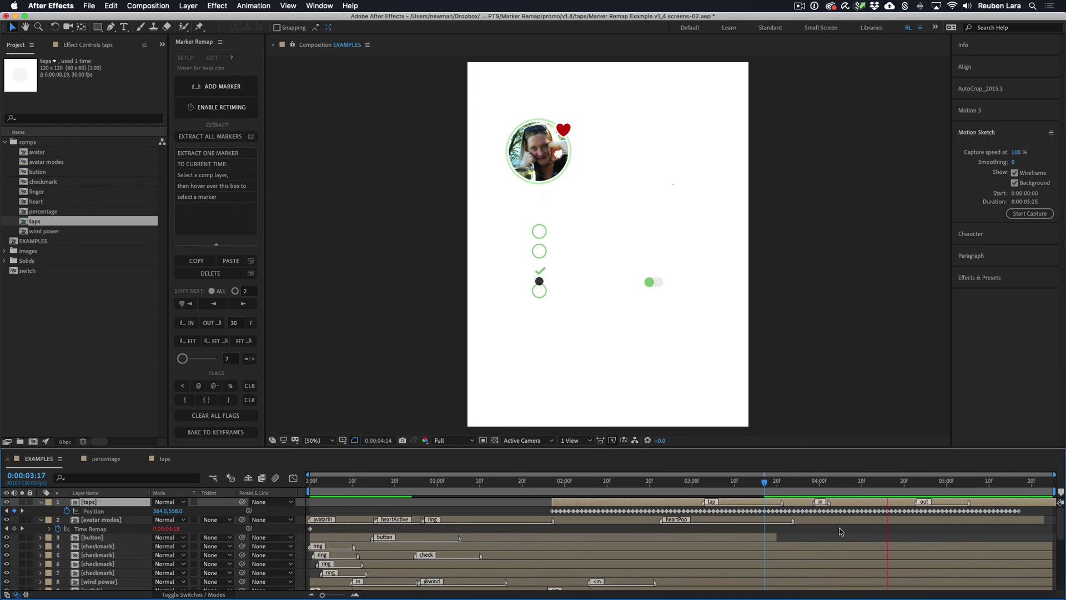
pyautogui.press('space')
pyautogui.moveTo(851, 489)
pyautogui.mouseDown()
pyautogui.moveTo(733, 487)
pyautogui.moveTo(855, 486)
pyautogui.moveTo(805, 486)
pyautogui.moveTo(832, 487)
pyautogui.mouseUp()
pyautogui.click(756, 555)
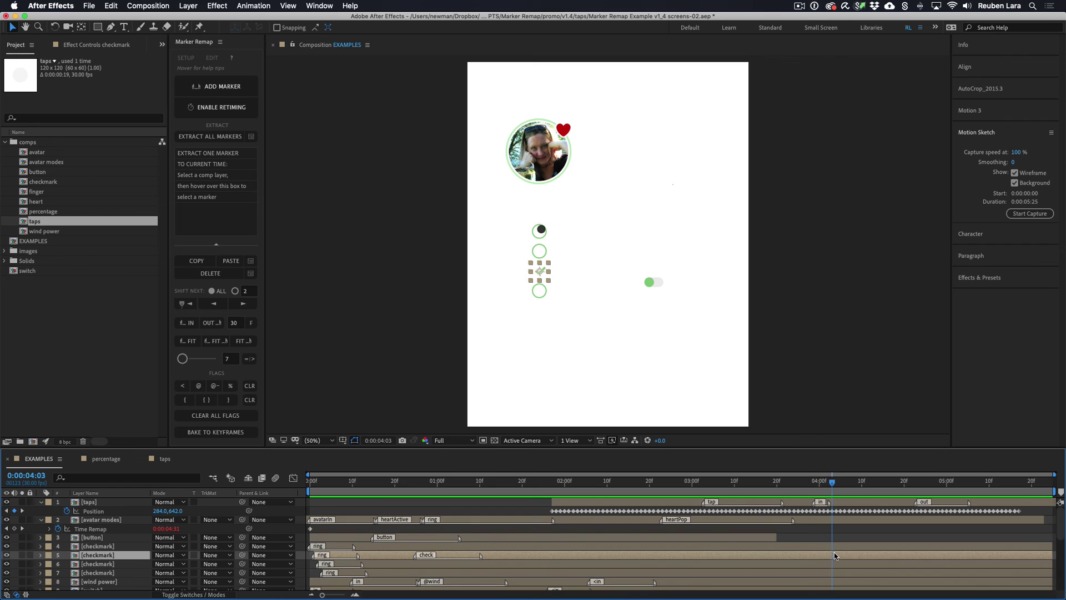
pyautogui.moveTo(201, 165)
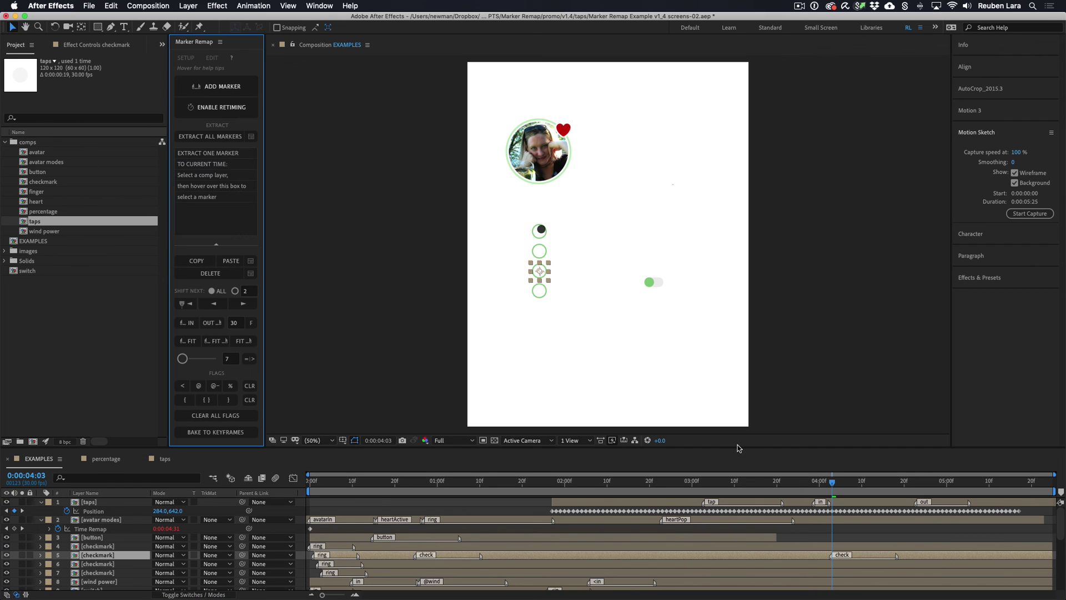
pyautogui.click(540, 230)
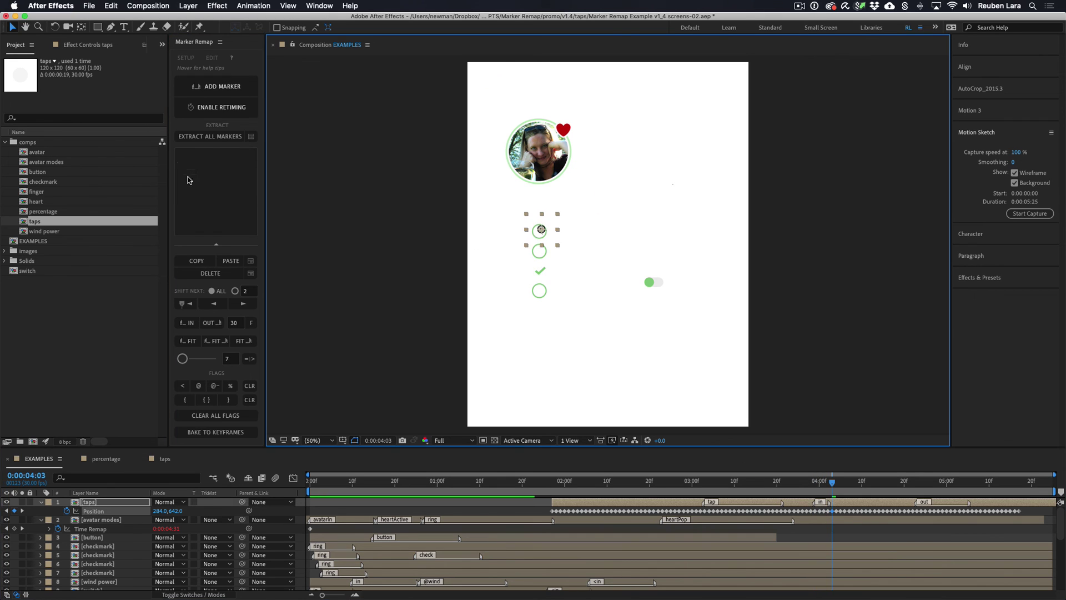
pyautogui.moveTo(225, 154)
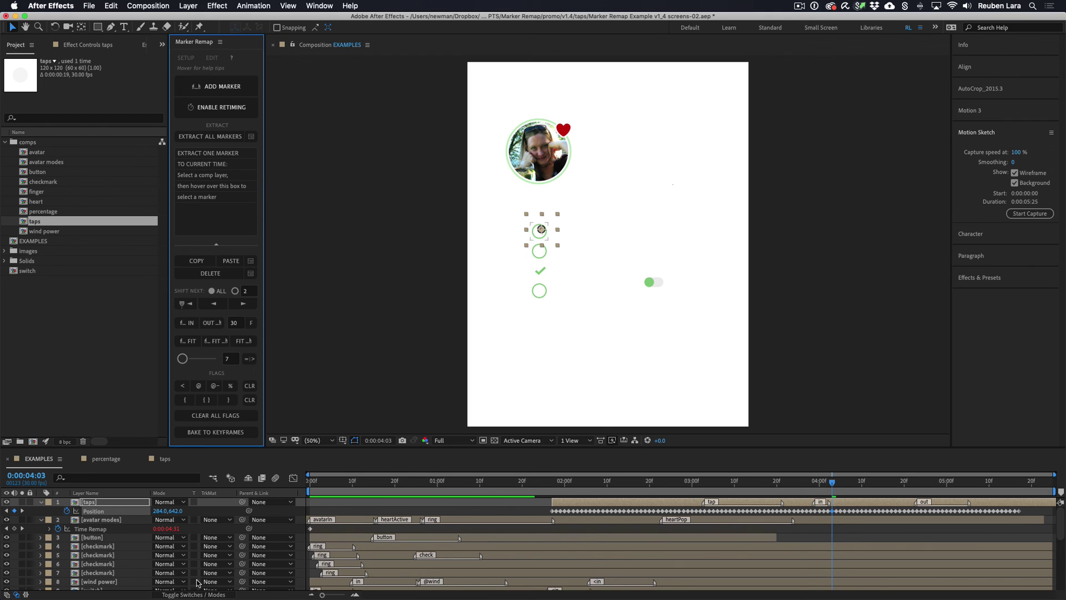
# Extract the check marker on checkmark layer 7 at 0:00:04:03 and on checkmark layer 6 at 0:00:04:11
pyautogui.click(840, 574)
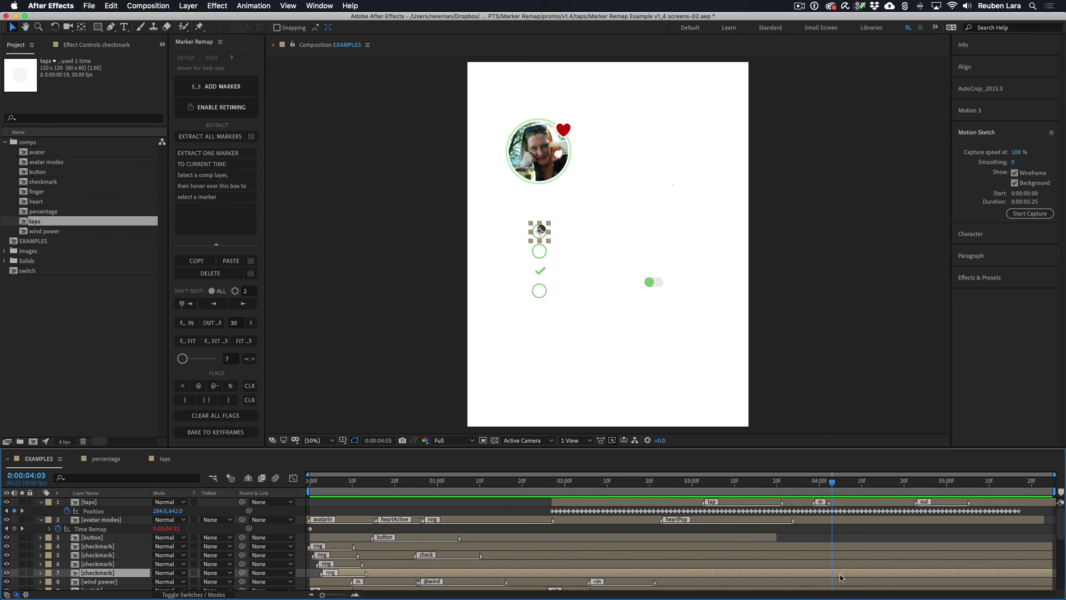
pyautogui.click(206, 166)
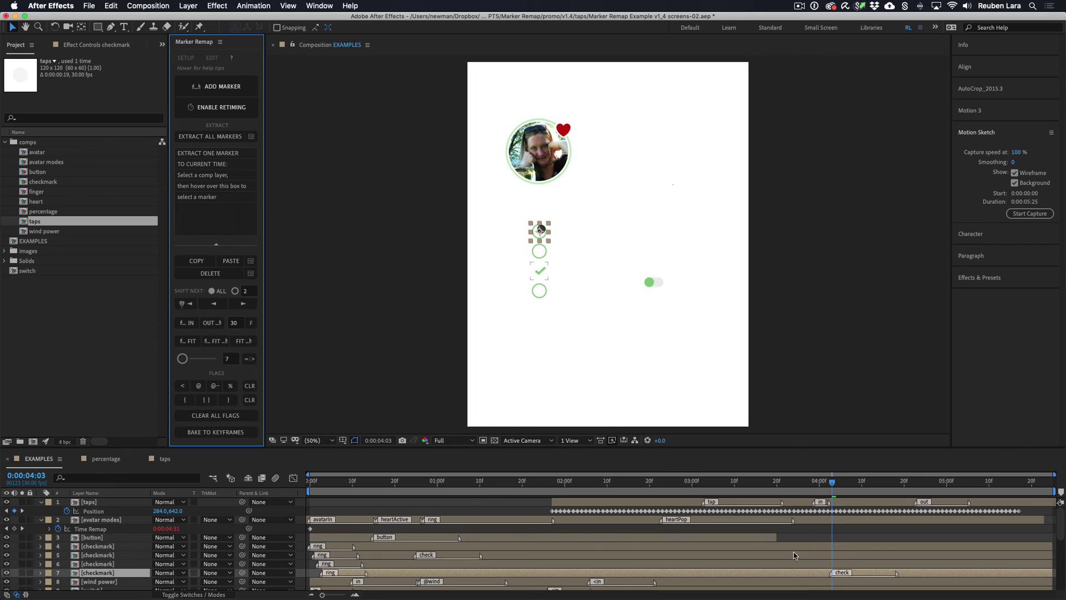
pyautogui.scroll(-2, 794, 552)
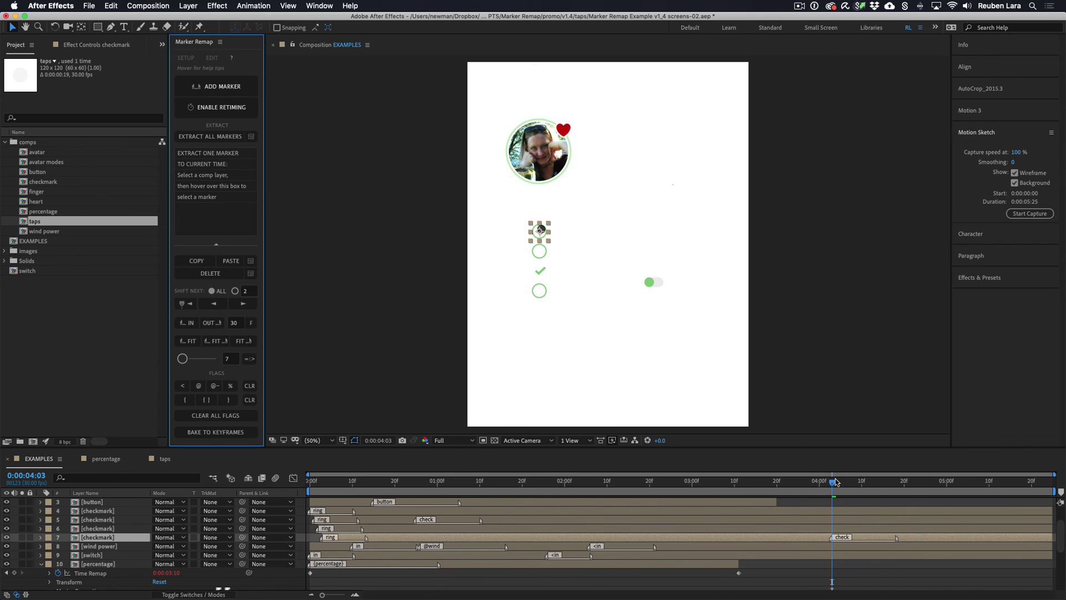
pyautogui.moveTo(836, 482); pyautogui.dragTo(869, 485)
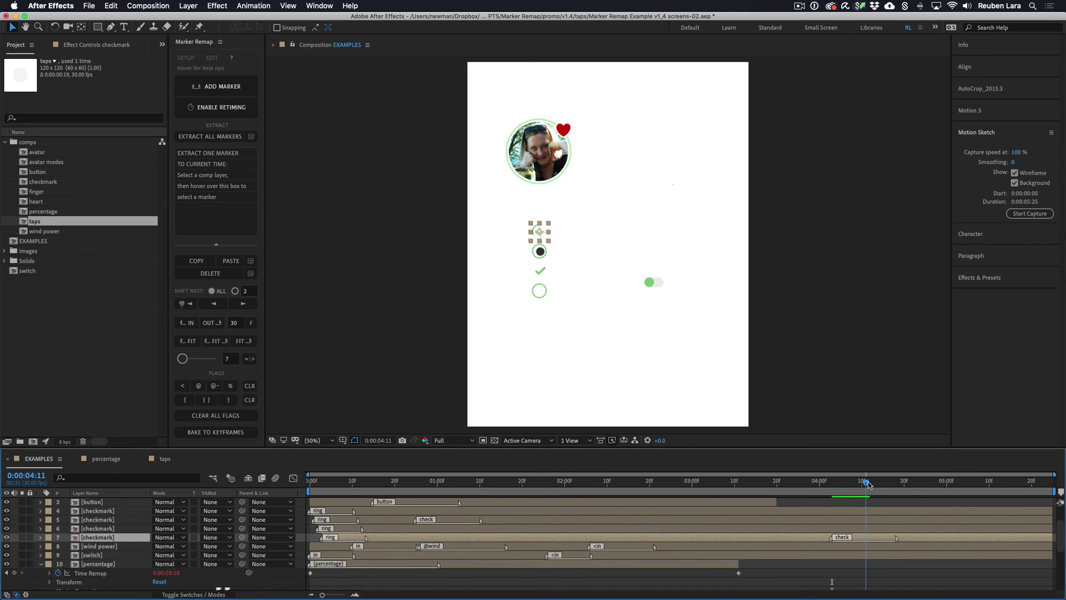
pyautogui.click(889, 522)
pyautogui.click(882, 530)
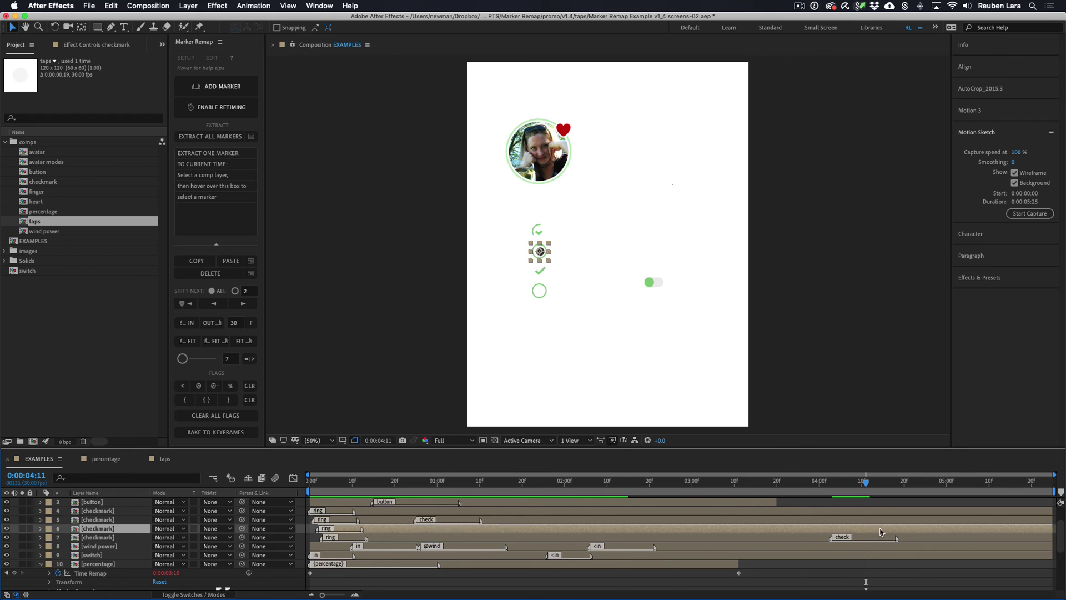
pyautogui.moveTo(193, 234)
pyautogui.click(207, 164)
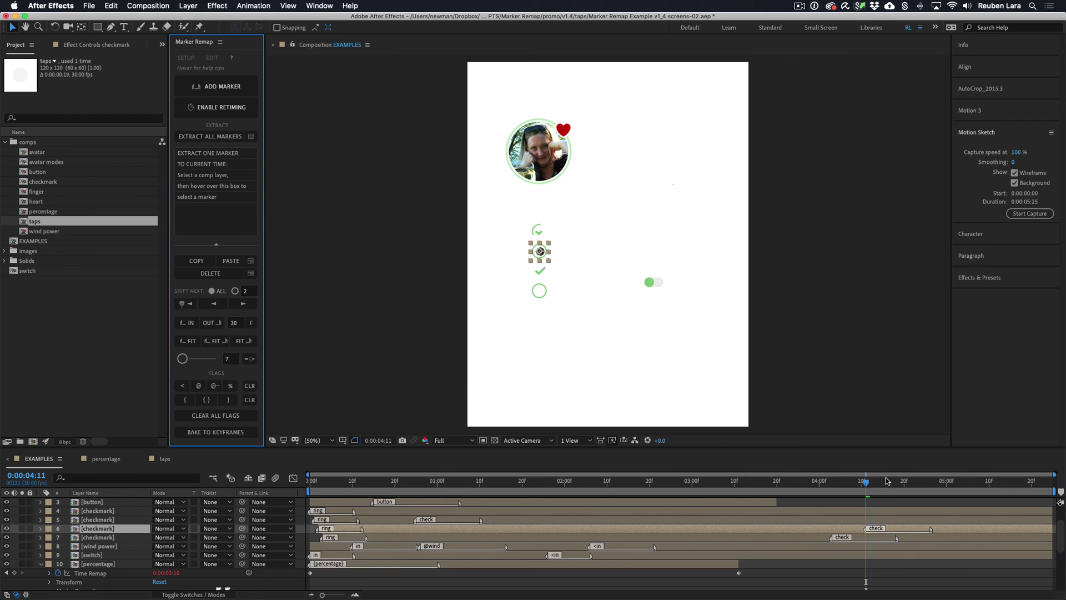
# Extract the check marker on checkmark layer 5 at 0:00:04:16 and flag it with < for reverse playback
pyautogui.click(874, 483)
pyautogui.moveTo(878, 482); pyautogui.dragTo(886, 482)
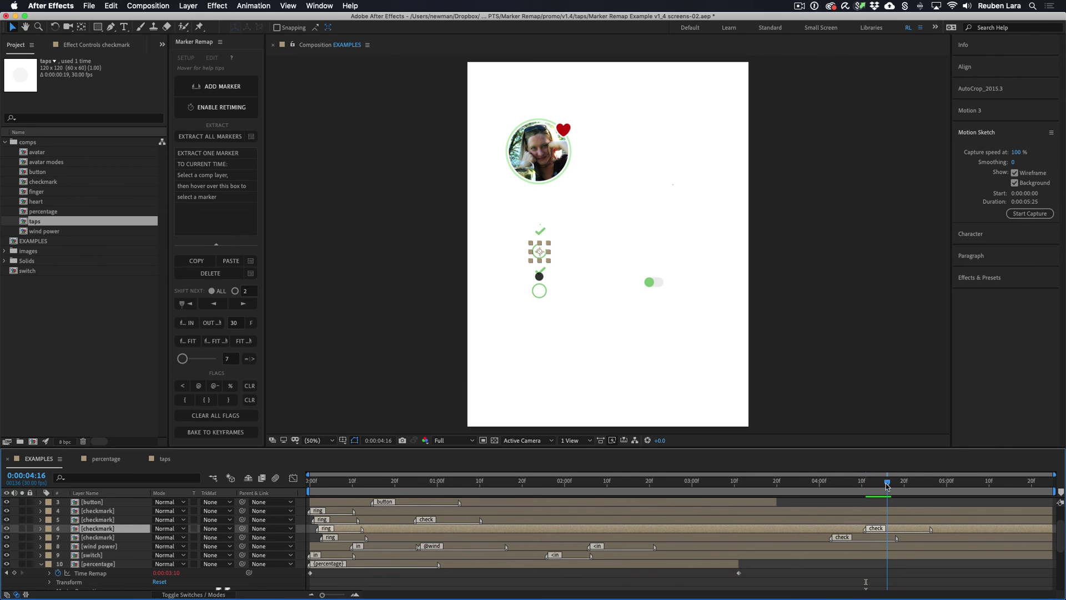
pyautogui.click(902, 519)
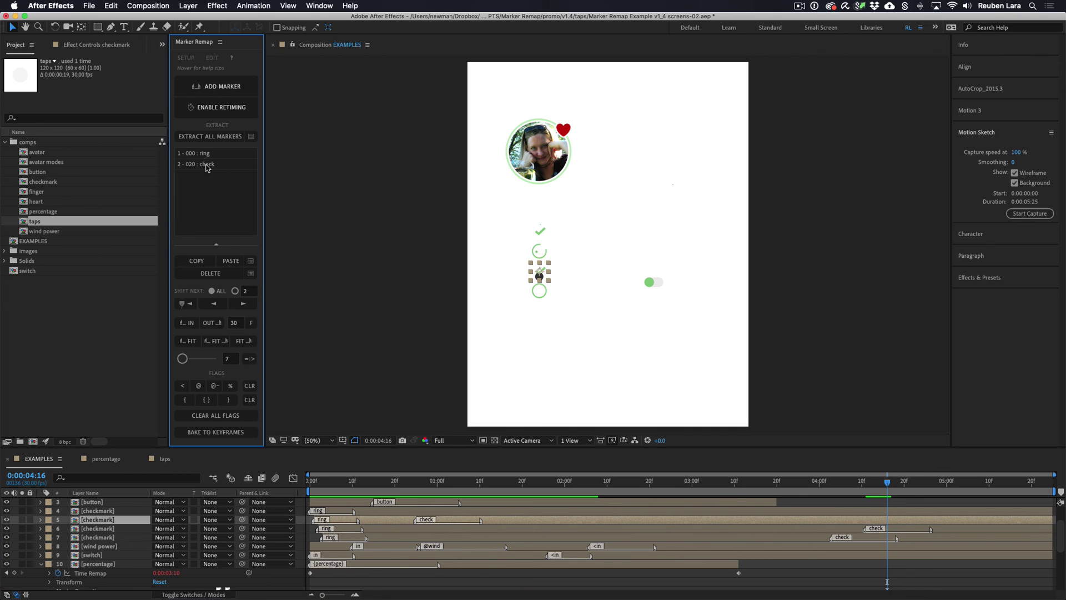
pyautogui.click(206, 165)
pyautogui.click(183, 386)
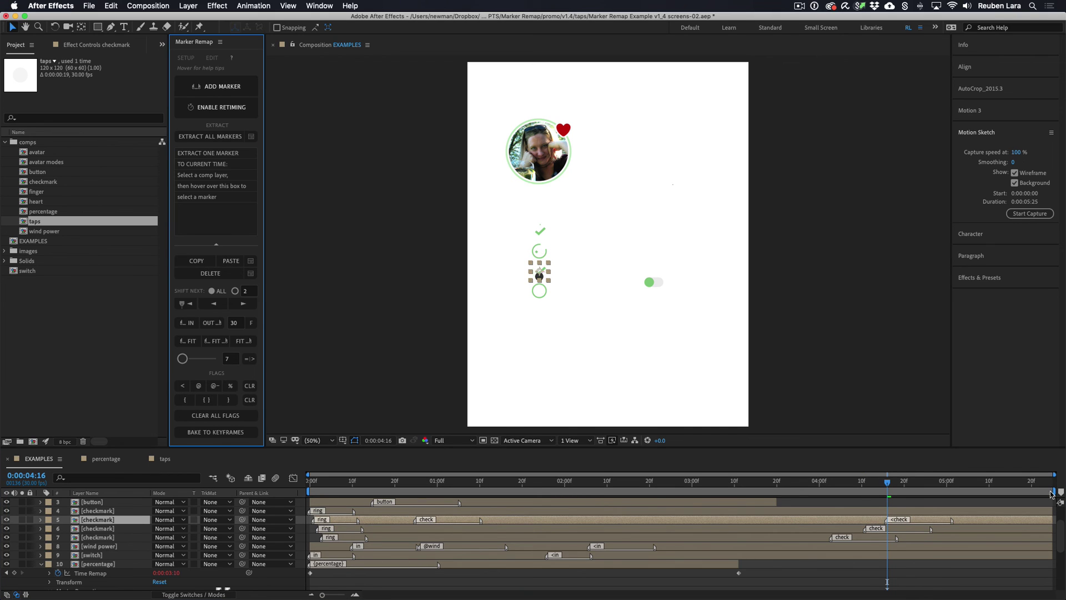
# Extract the check marker on checkmark layer 4 at 0:00:04:22, where the dot covers the lowermost ring
pyautogui.moveTo(901, 484); pyautogui.dragTo(913, 484)
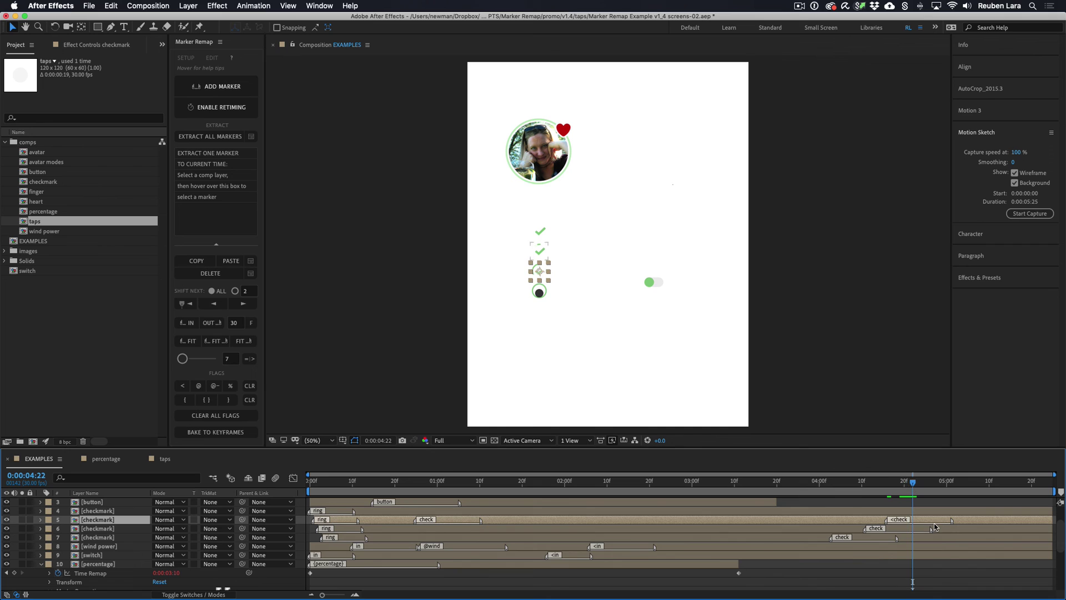
pyautogui.click(930, 512)
pyautogui.click(209, 165)
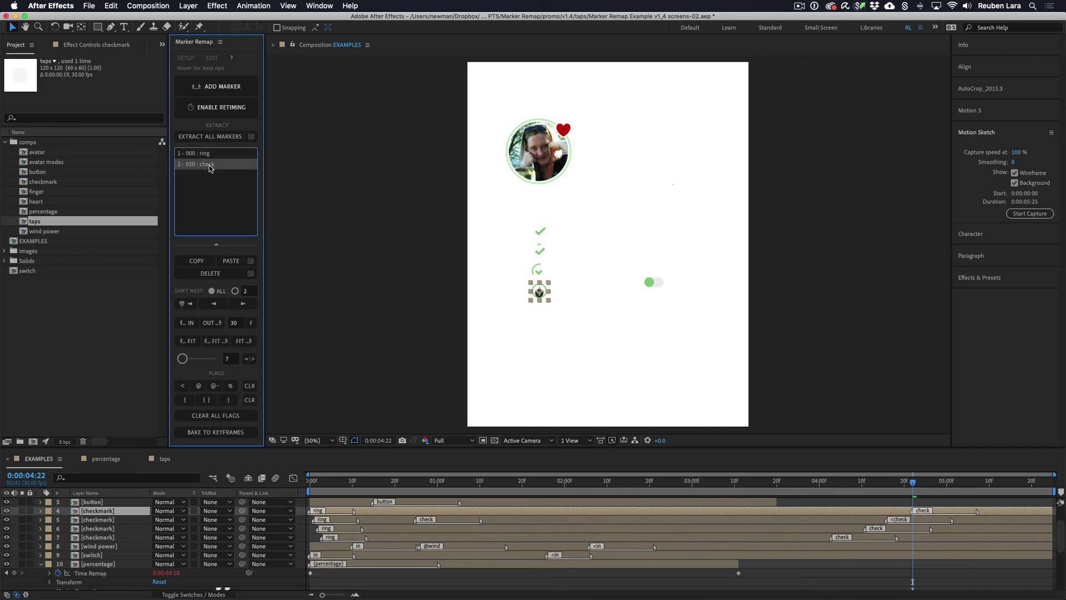
# Play back the composition from 0:00:04:00 and again from 0:00:00:00 to check the tap and checkmark timing
pyautogui.moveTo(903, 482); pyautogui.dragTo(820, 483)
pyautogui.click(863, 576)
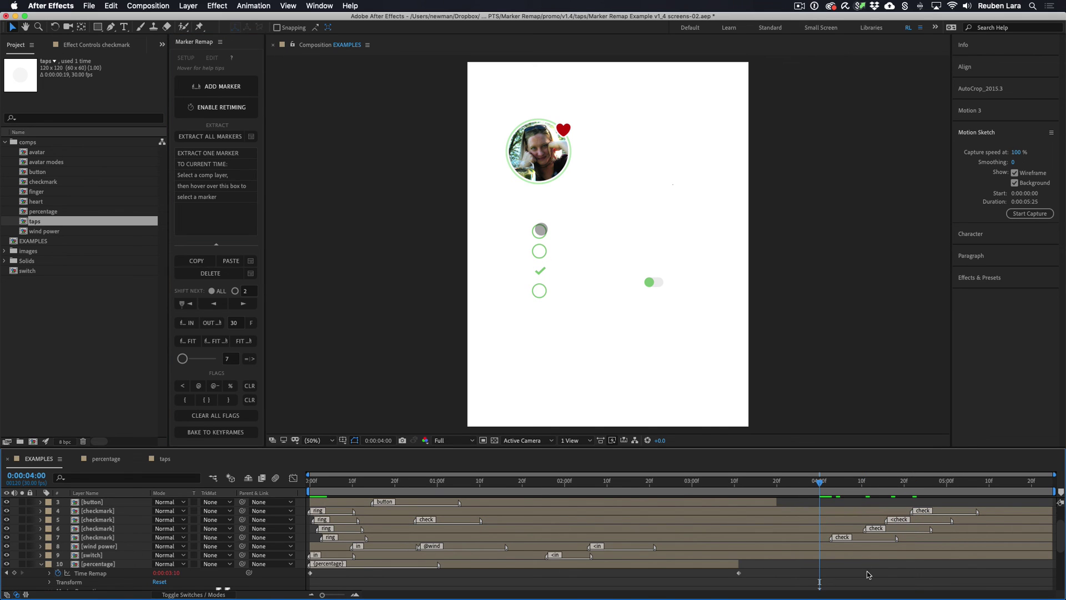
pyautogui.press('space')
pyautogui.press('space')
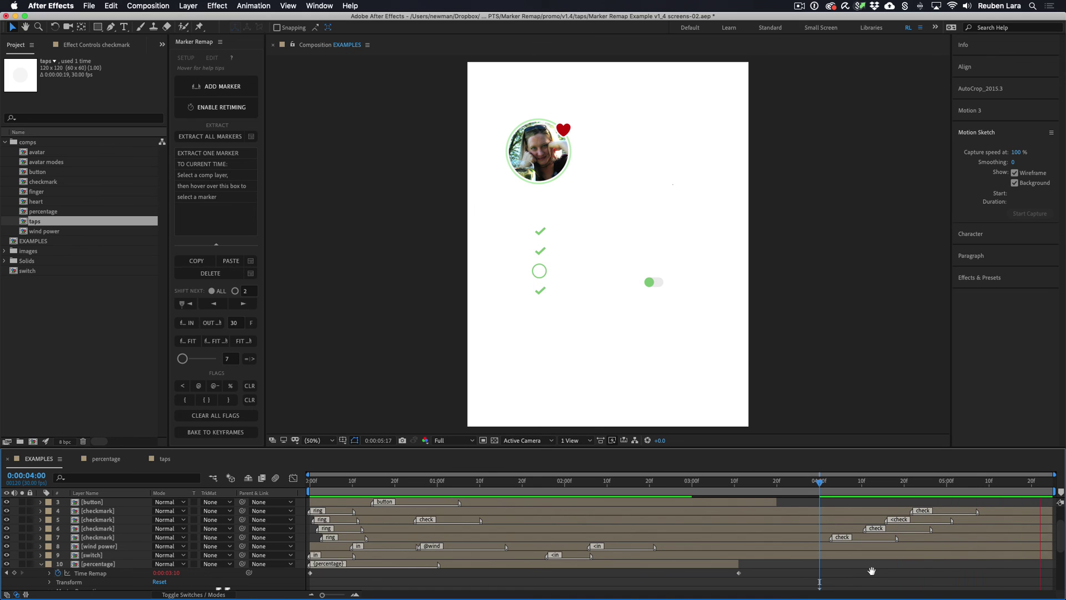
pyautogui.moveTo(819, 482); pyautogui.dragTo(307, 485)
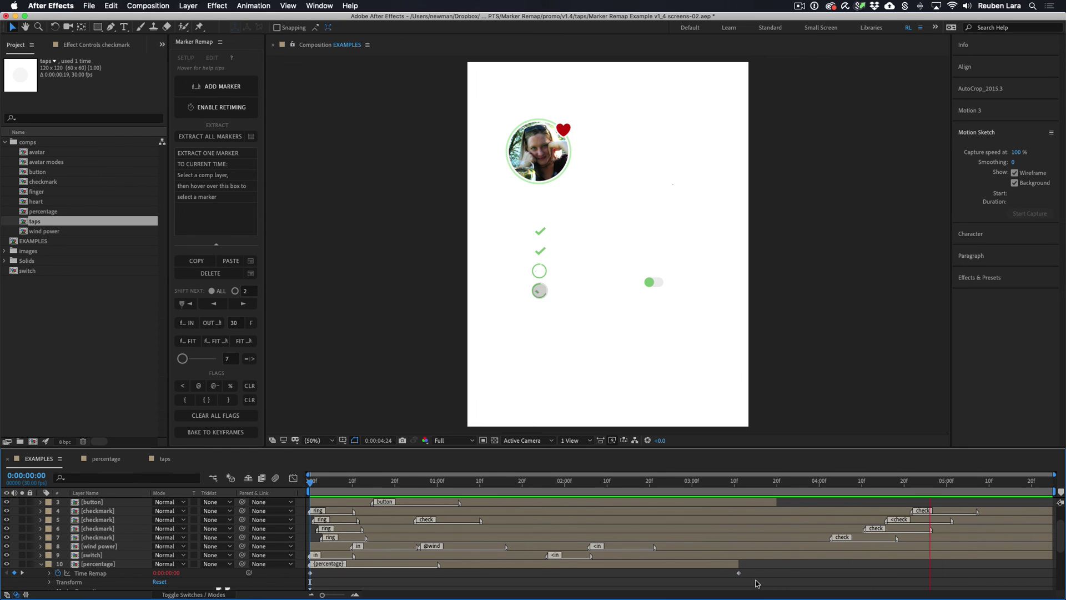
pyautogui.click(372, 391)
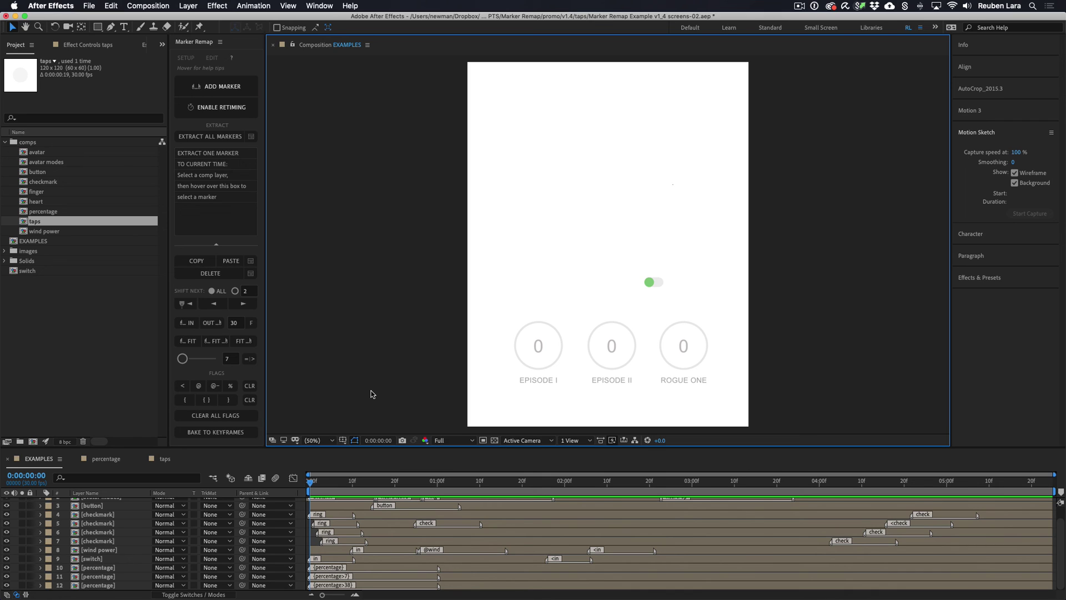
# Bake the Marker Remap ranges of all layers, from taps through the last percentage layer, to keyframes in the default mode
pyautogui.click(236, 433)
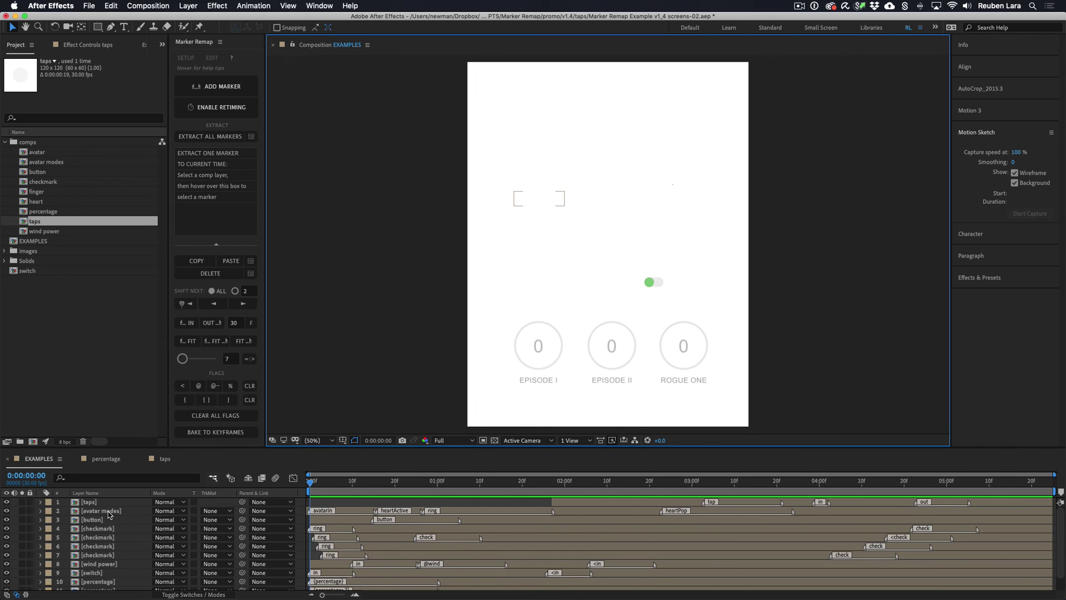
pyautogui.scroll(-2, 123, 564)
pyautogui.keyDown('shift'); pyautogui.click(111, 585); pyautogui.keyUp('shift')
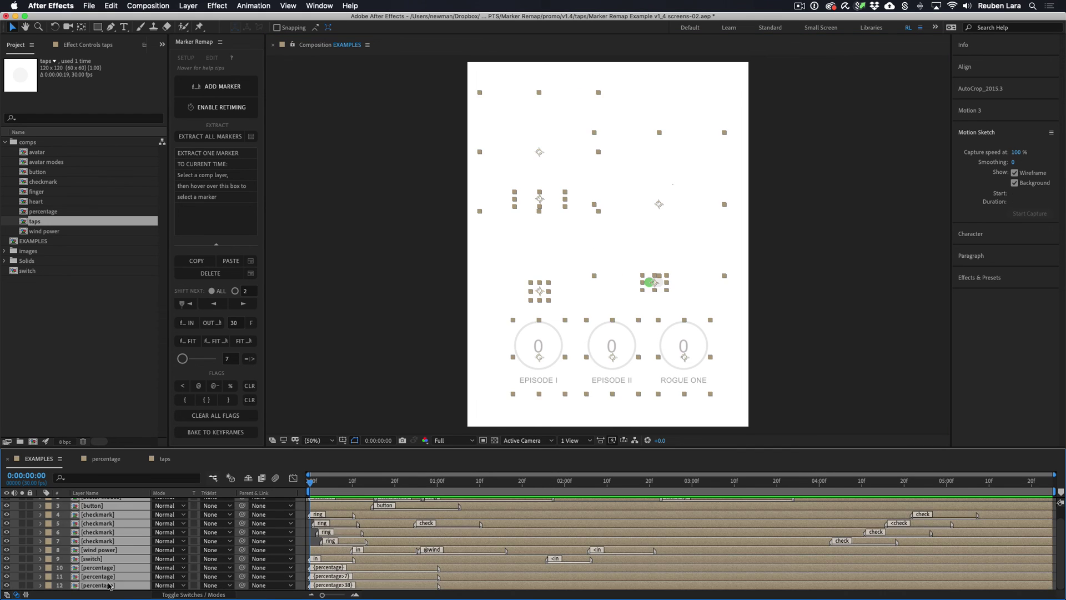
pyautogui.click(222, 433)
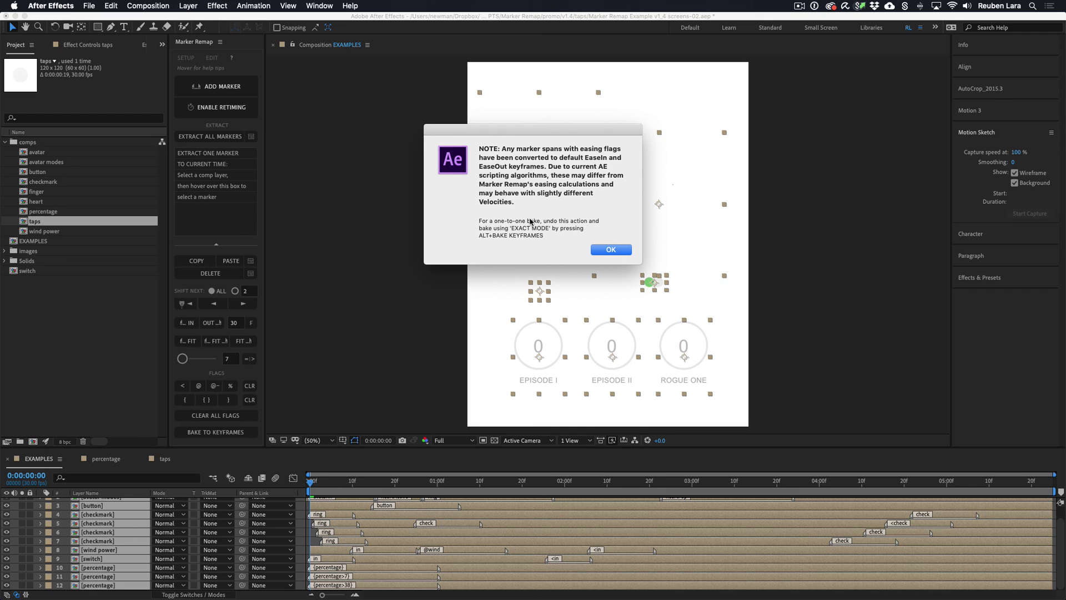
pyautogui.click(611, 250)
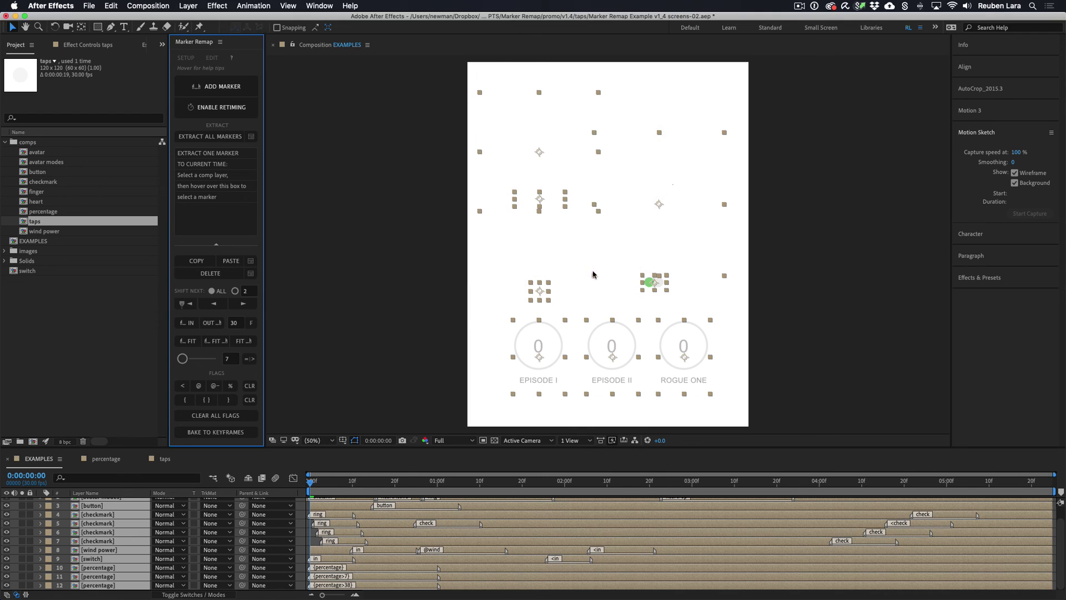
# Reveal the keyframes on all layers, examine the baked Time Remap keyframes and preview the composition
pyautogui.press('u')
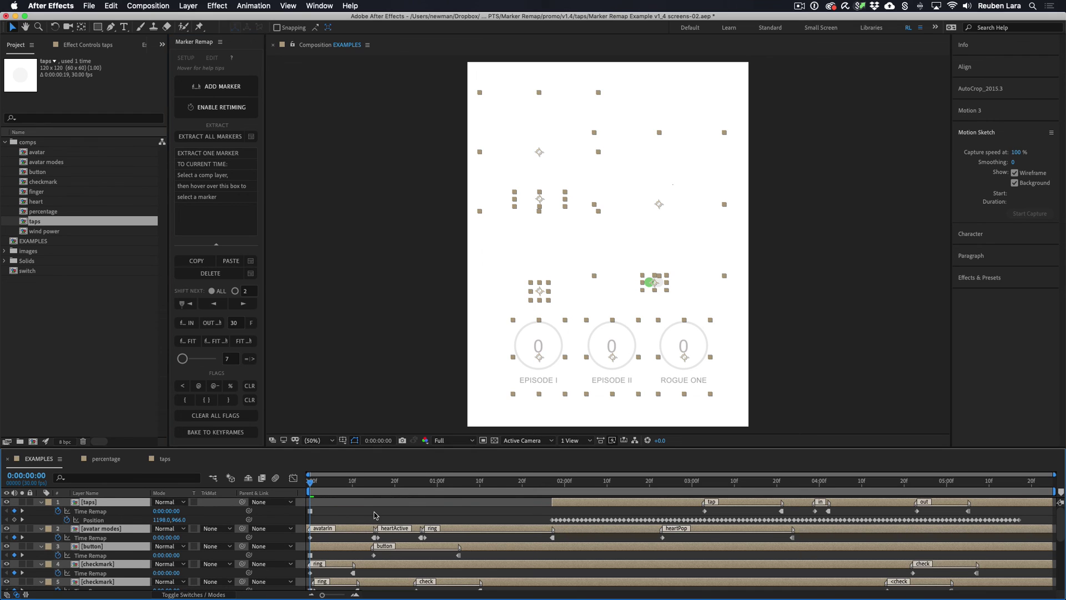
pyautogui.scroll(-1, 376, 514)
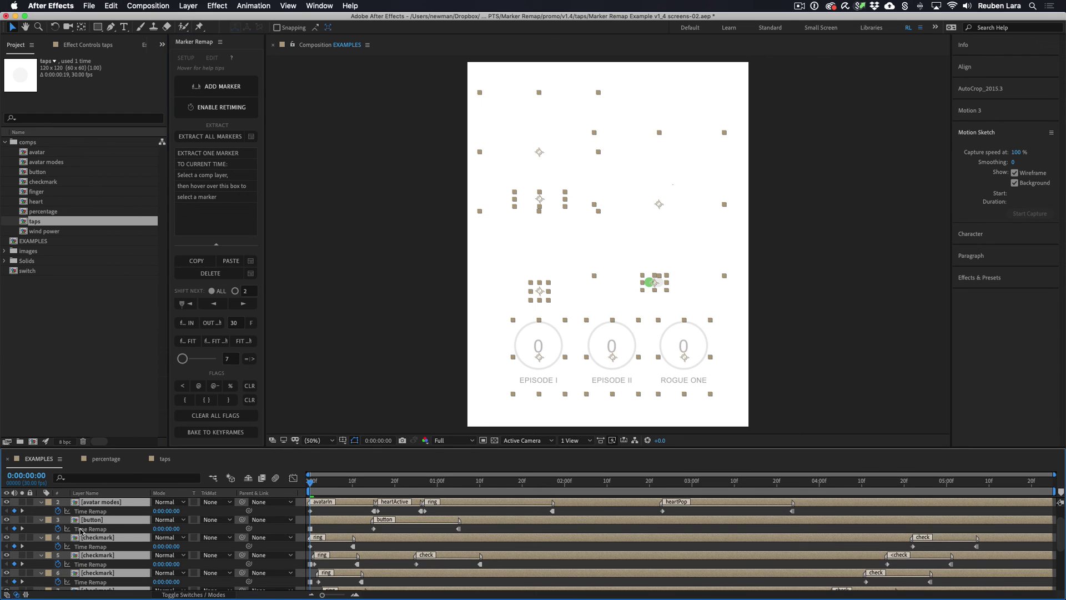
pyautogui.scroll(-1, 126, 541)
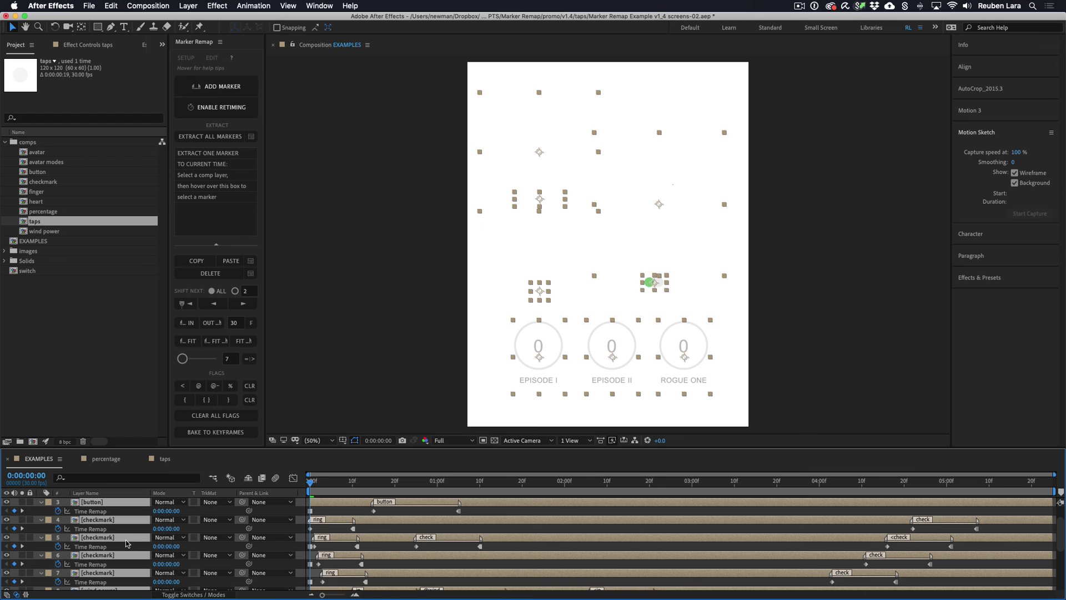
pyautogui.press('space')
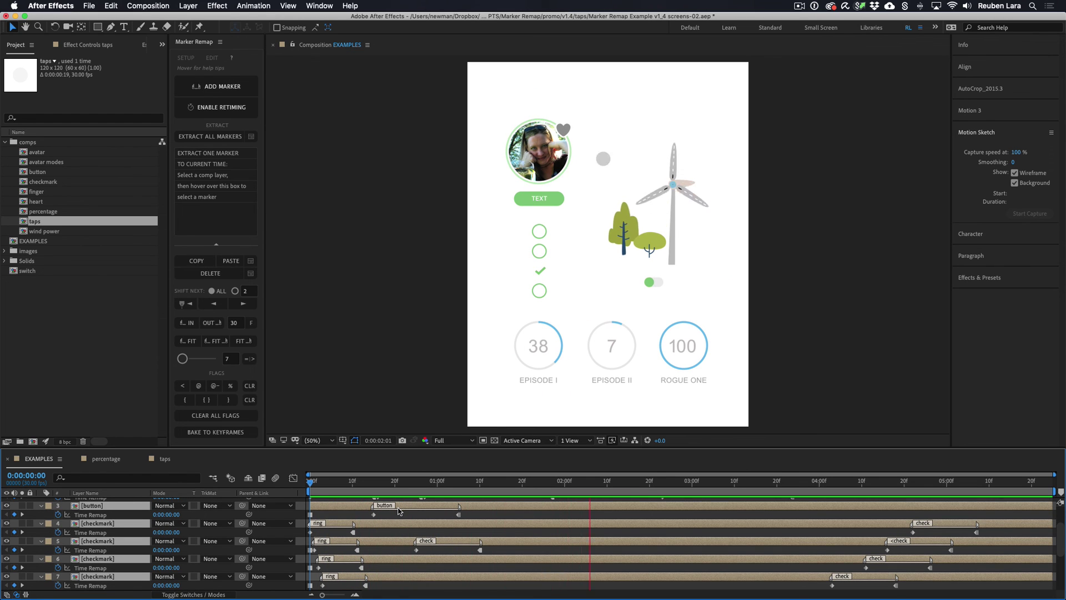
pyautogui.press('space')
# Bake the markers of all layers to keyframes in Exact Mode and show the Time Remap keyframes on the percentage layers
pyautogui.press('super+a')
pyautogui.press('u')
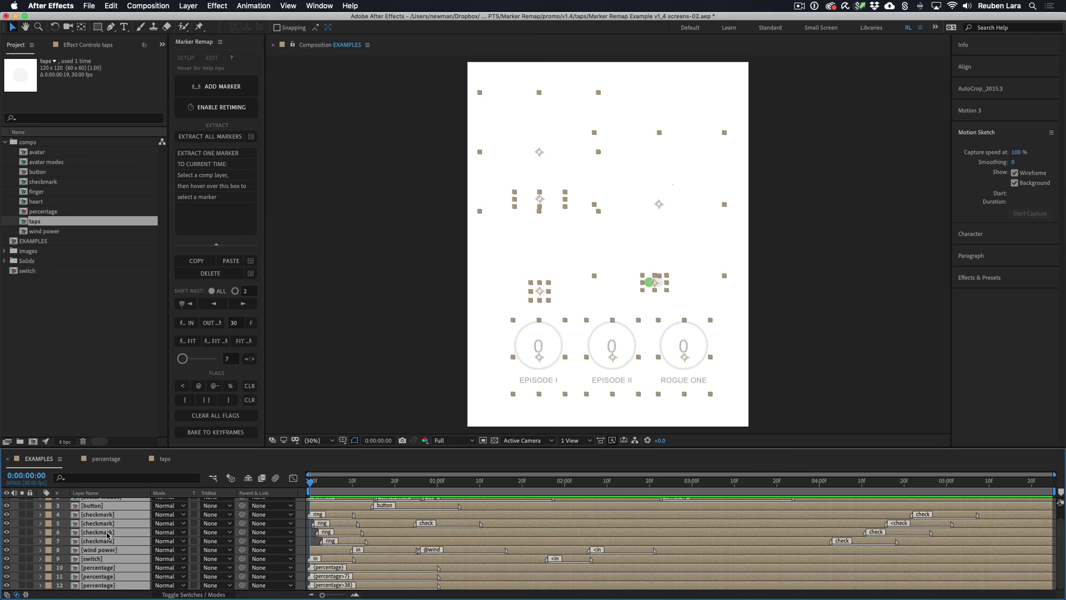
pyautogui.click(223, 433)
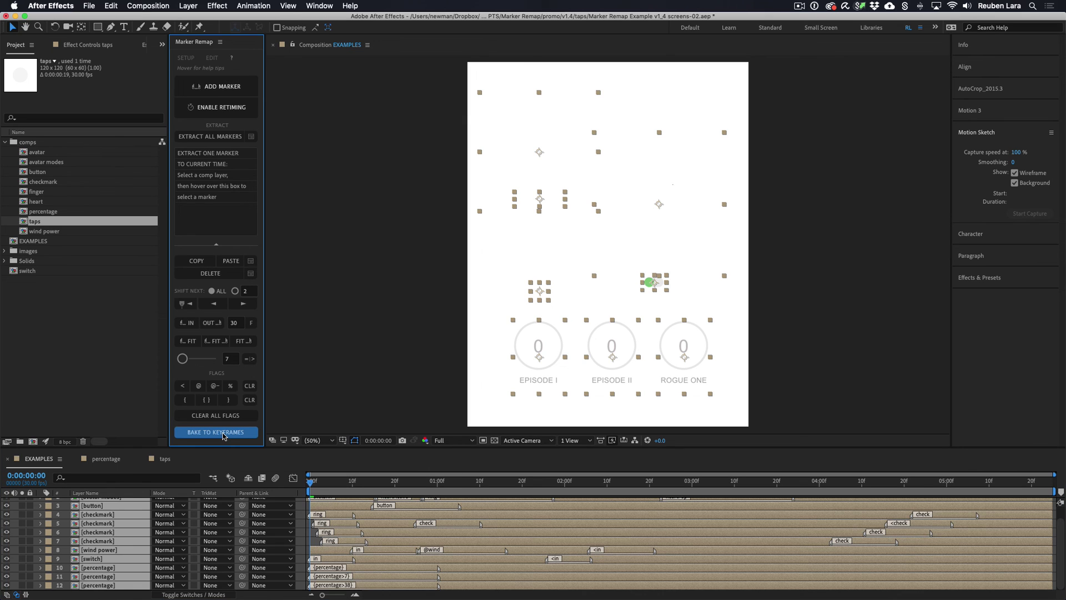
pyautogui.scroll(-5, 473, 543)
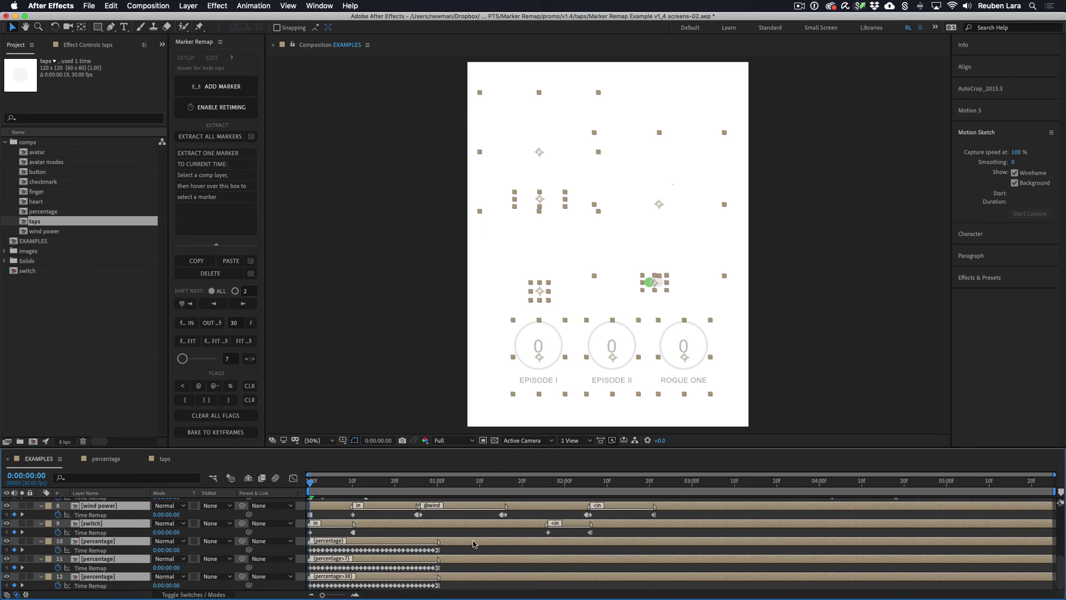